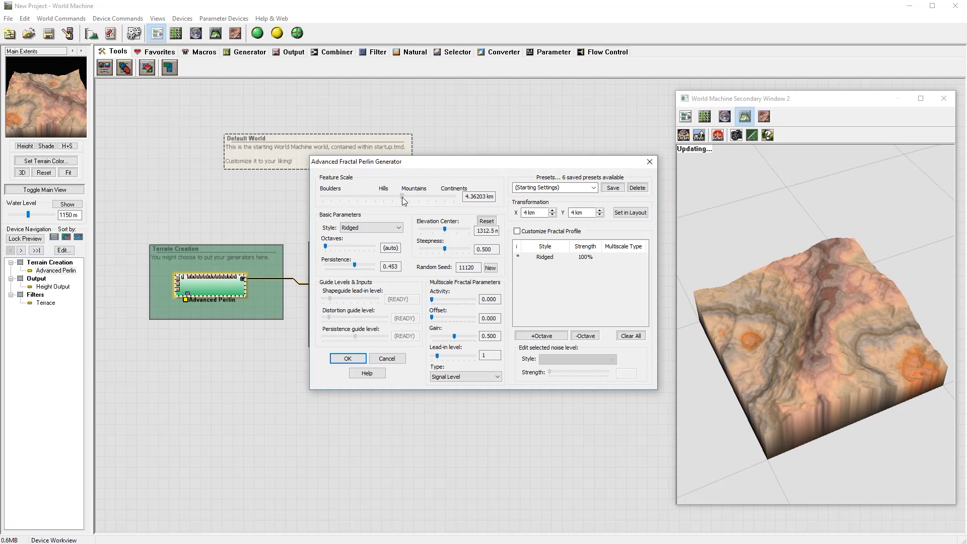
# Accept the Advanced Perlin generator settings and preview the Terrace filter's output up close in the 3D view
pyautogui.click(353, 358)
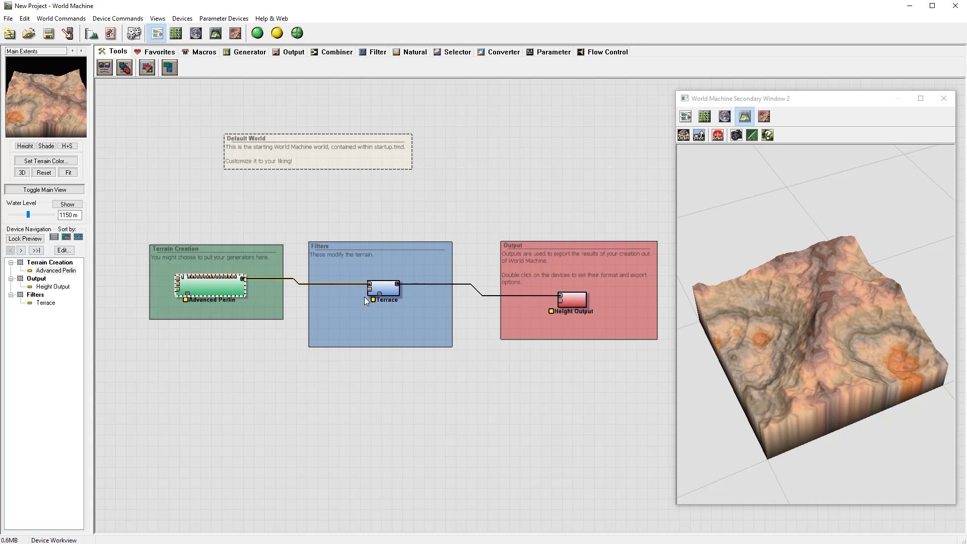
pyautogui.click(388, 292)
pyautogui.moveTo(875, 322); pyautogui.dragTo(838, 333)
pyautogui.scroll(5, 825, 356)
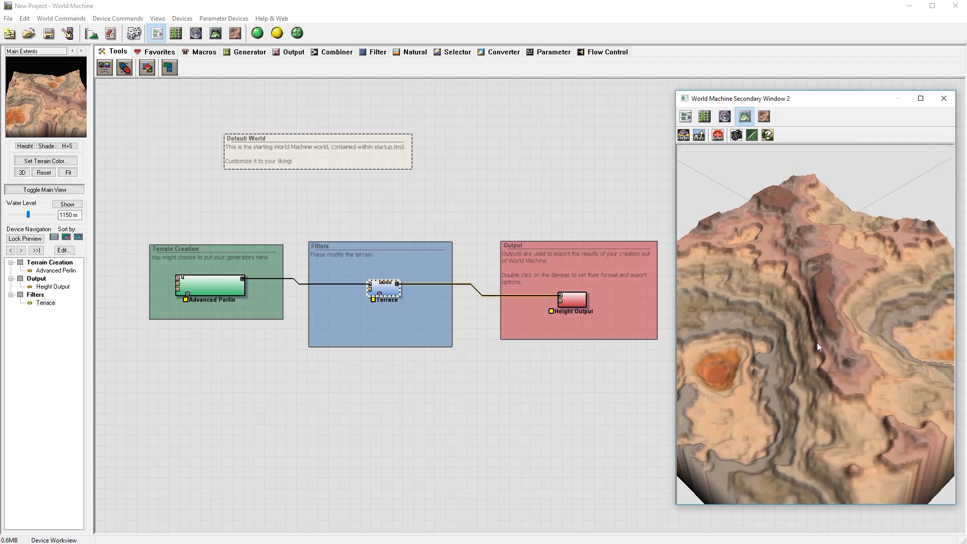
# Set the Terrace filter's number of terraces to 17 and build the world to inspect the terraced terrain
pyautogui.doubleClick(394, 298)
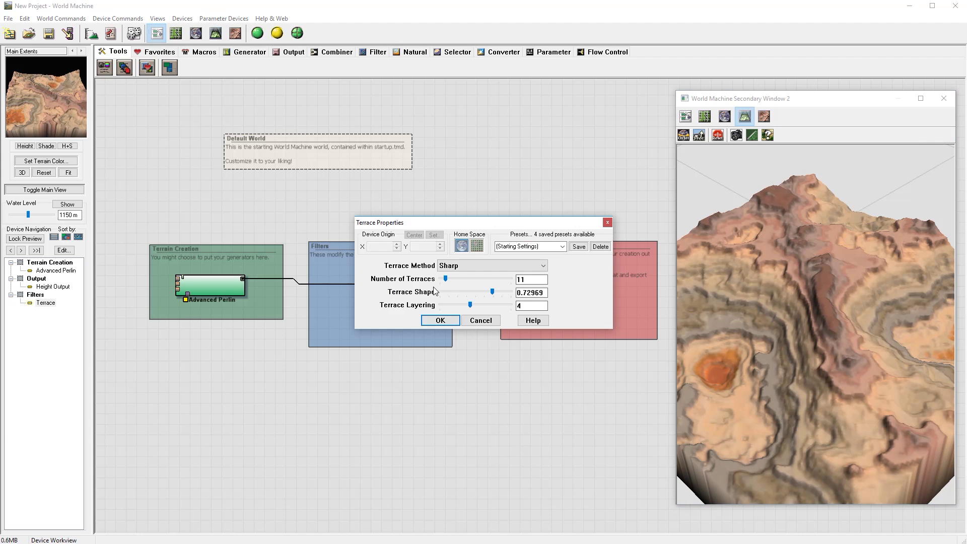
pyautogui.moveTo(446, 280); pyautogui.dragTo(449, 279)
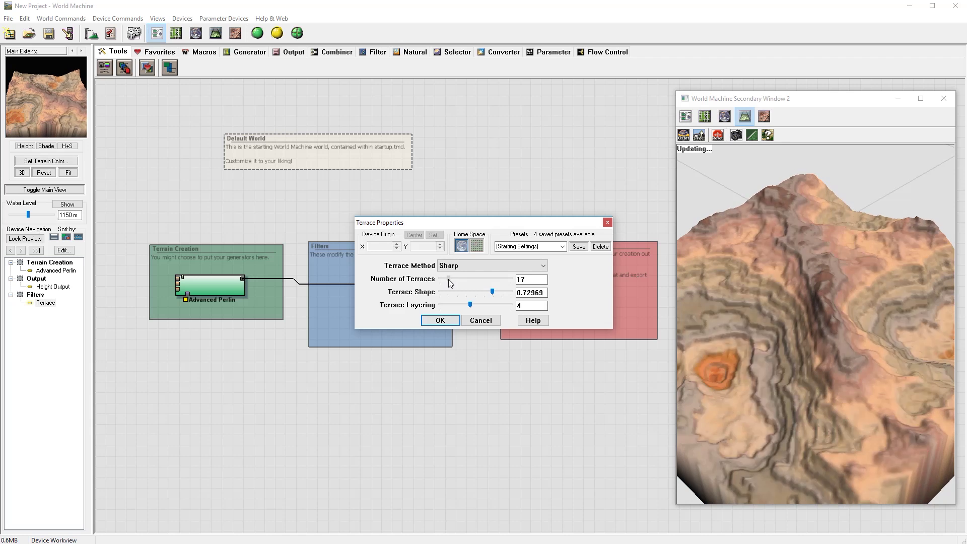
pyautogui.click(442, 319)
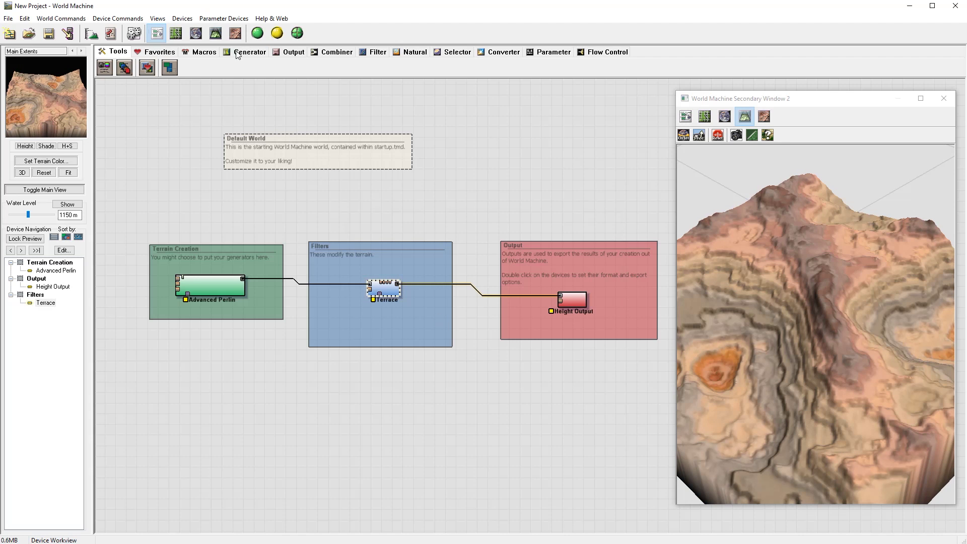
pyautogui.click(257, 34)
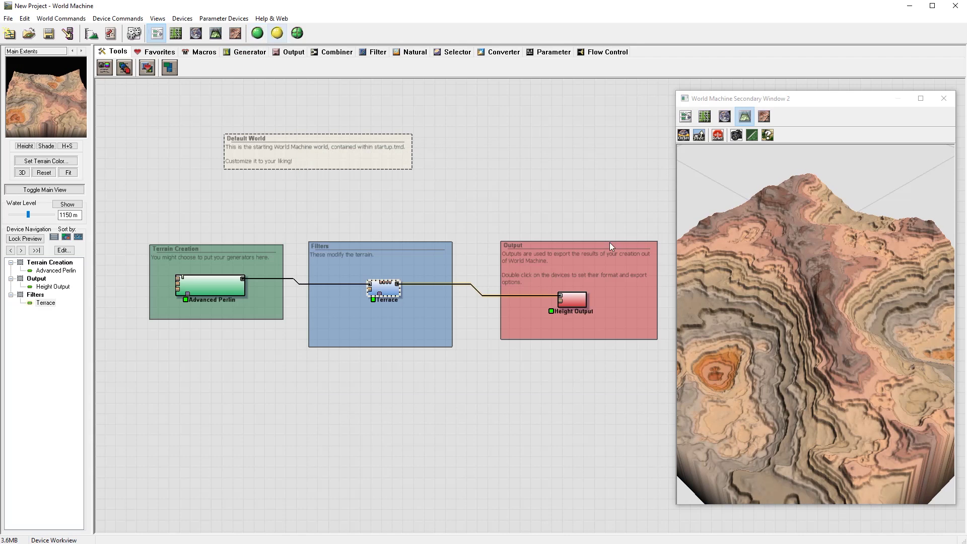
pyautogui.moveTo(727, 308); pyautogui.dragTo(685, 318)
pyautogui.scroll(-1, 429, 257)
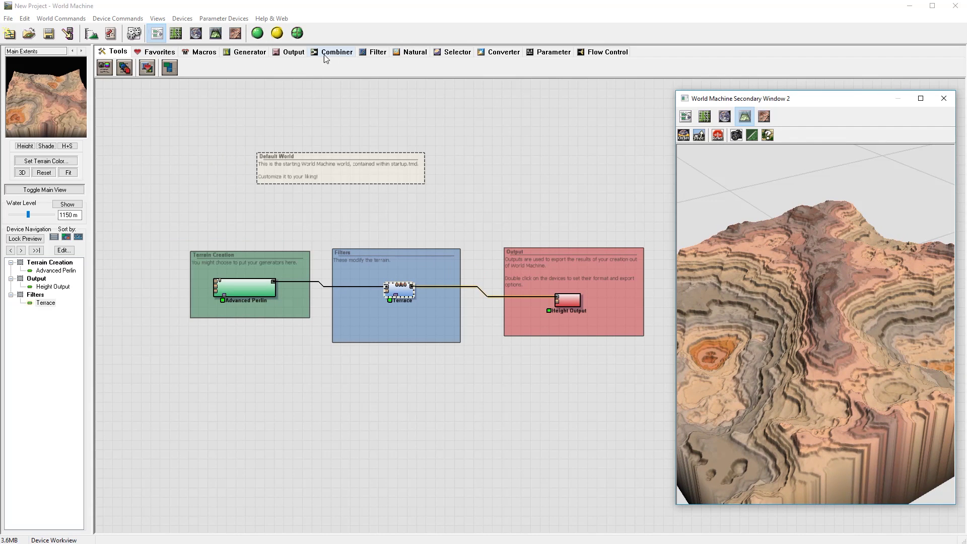
# Add a natural Erosion device below the filters and wire it between Terrace and Height Output
pyautogui.click(409, 52)
pyautogui.moveTo(102, 68); pyautogui.dragTo(468, 348)
pyautogui.moveTo(498, 385); pyautogui.dragTo(498, 386)
pyautogui.moveTo(413, 285); pyautogui.dragTo(469, 376)
pyautogui.click(525, 377)
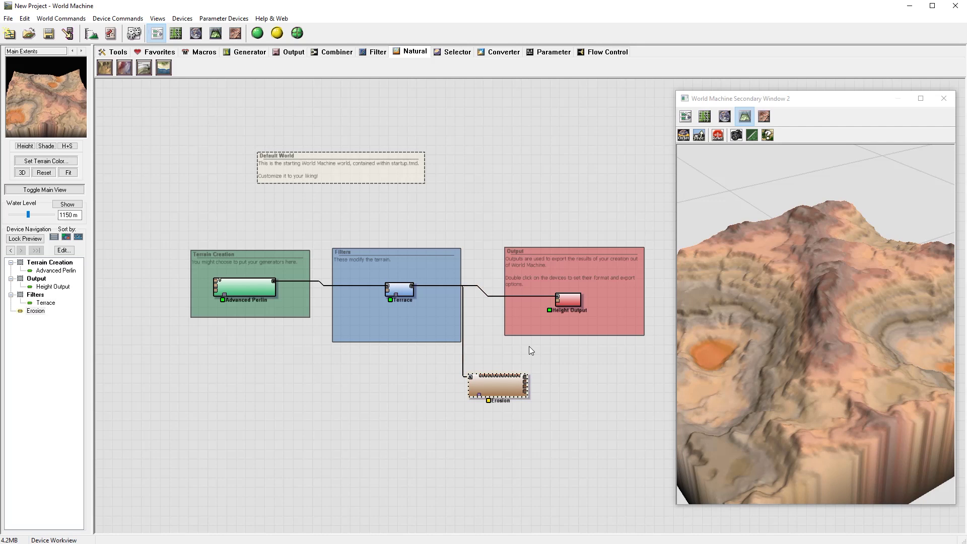
pyautogui.moveTo(526, 376); pyautogui.dragTo(559, 296)
# Set the Erosion device's base duration to 140 and build the world
pyautogui.doubleClick(502, 388)
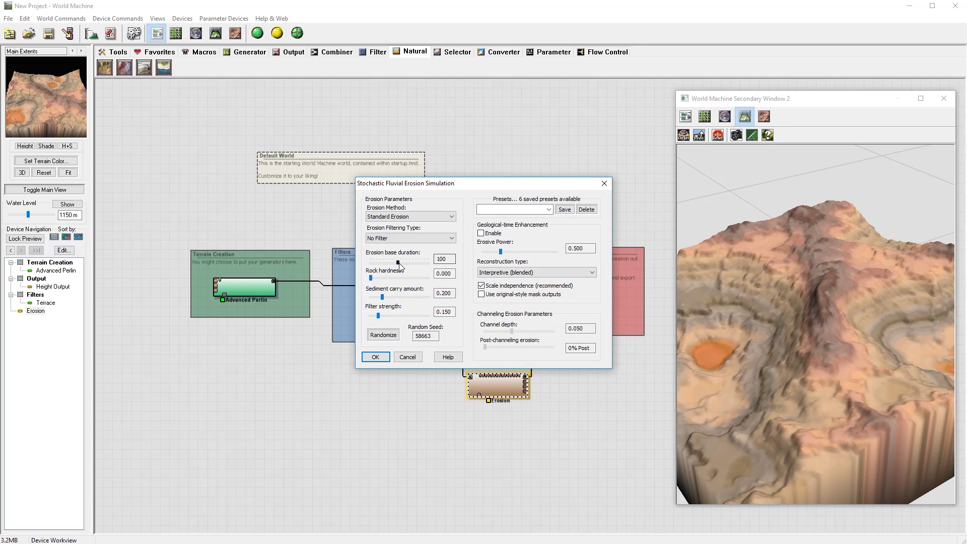
pyautogui.moveTo(398, 263); pyautogui.dragTo(409, 263)
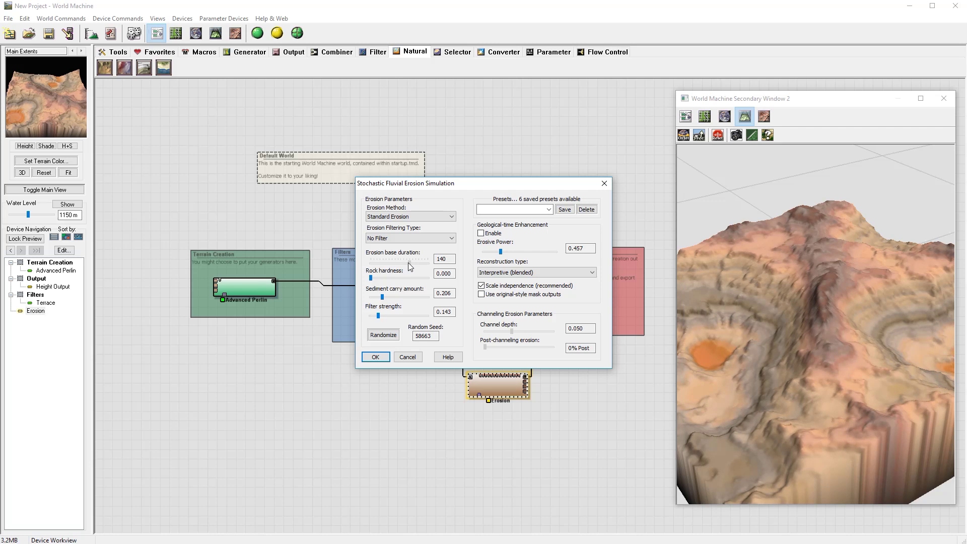
pyautogui.click(384, 356)
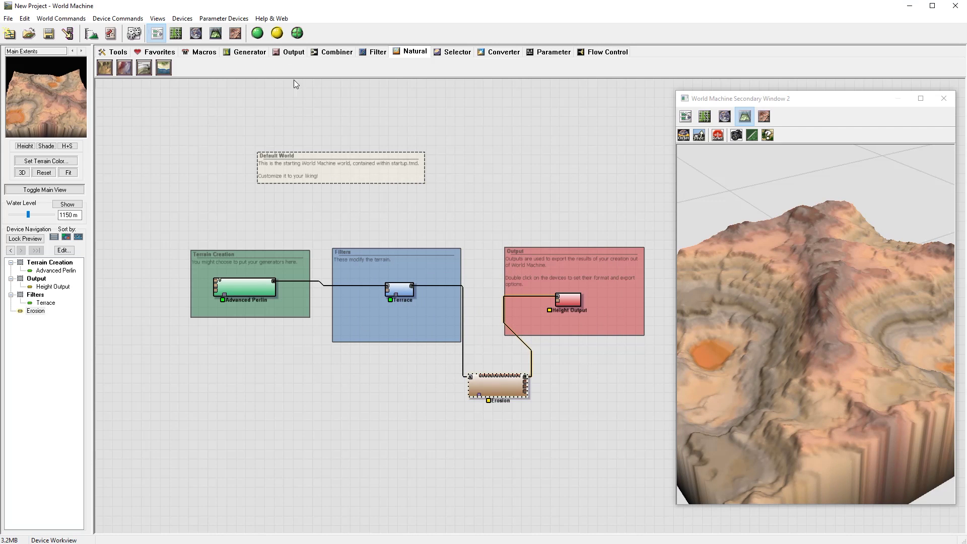
pyautogui.click(260, 35)
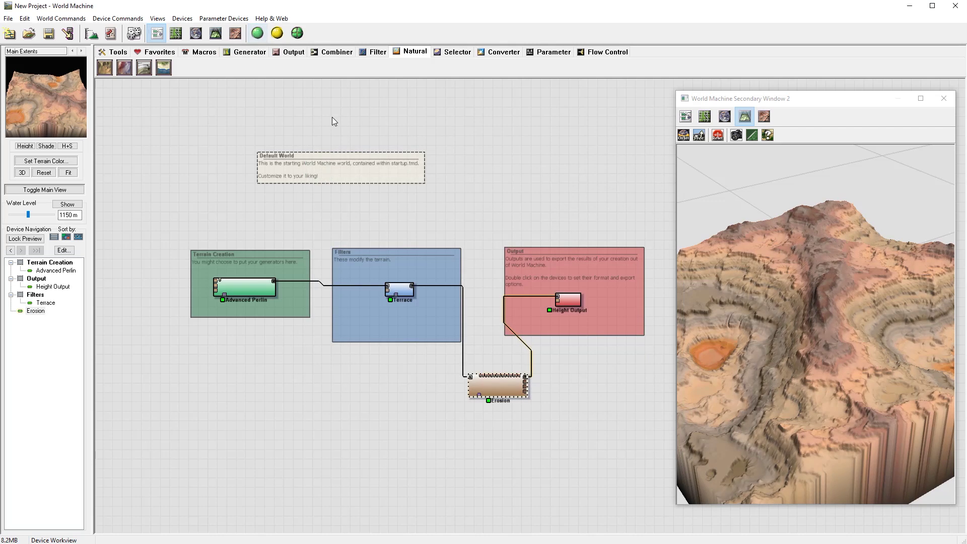
pyautogui.click(505, 388)
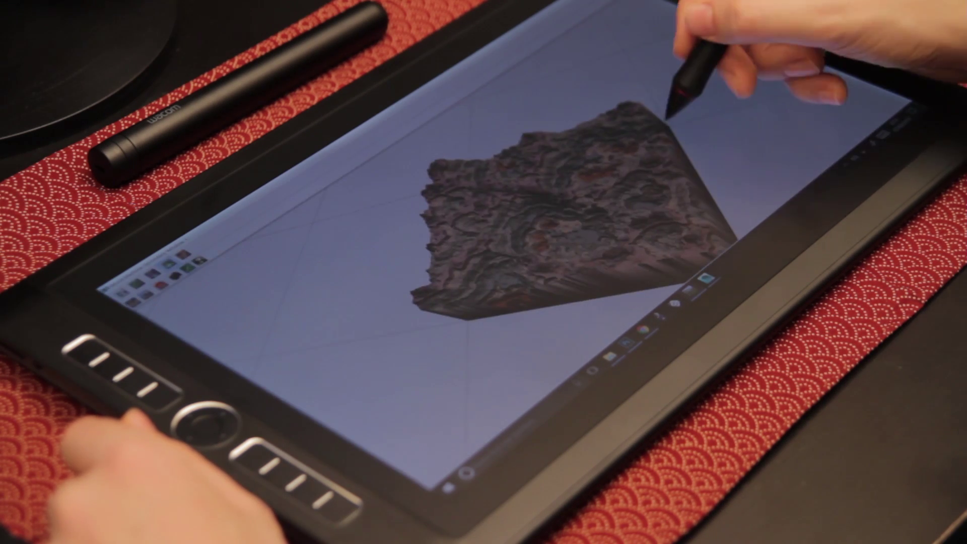
pyautogui.moveTo(691, 86)
pyautogui.mouseDown()
pyautogui.moveTo(654, 151)
pyautogui.moveTo(695, 97)
pyautogui.moveTo(687, 134)
pyautogui.moveTo(676, 90)
pyautogui.mouseUp()
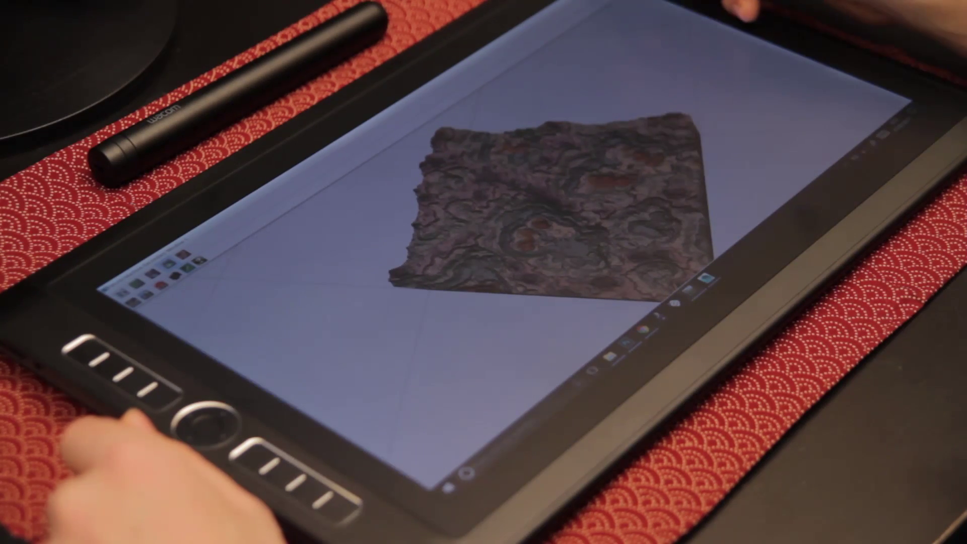
pyautogui.click(595, 1)
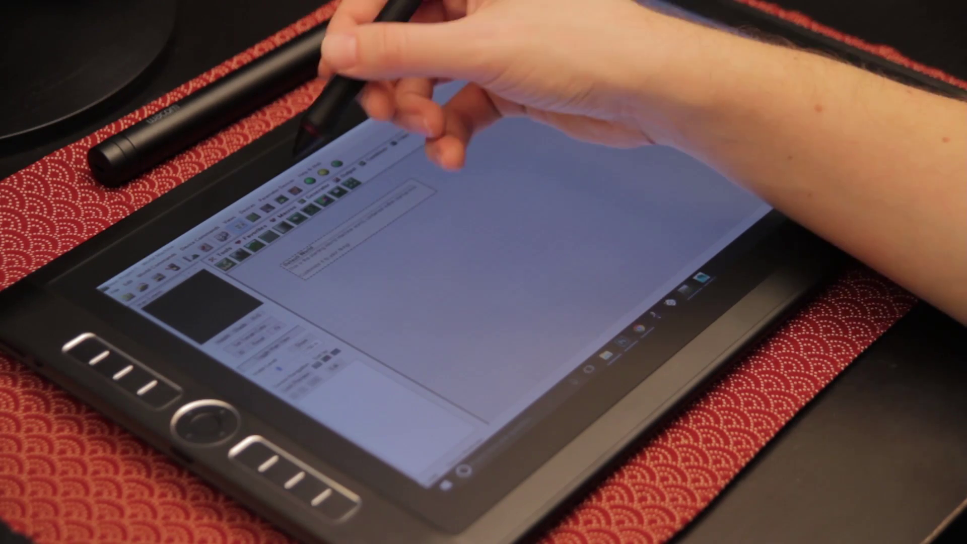
# Add a File Input generator to the empty workspace and load the heightmap image of the curled-up figure into it
pyautogui.click(348, 186)
pyautogui.click(401, 266)
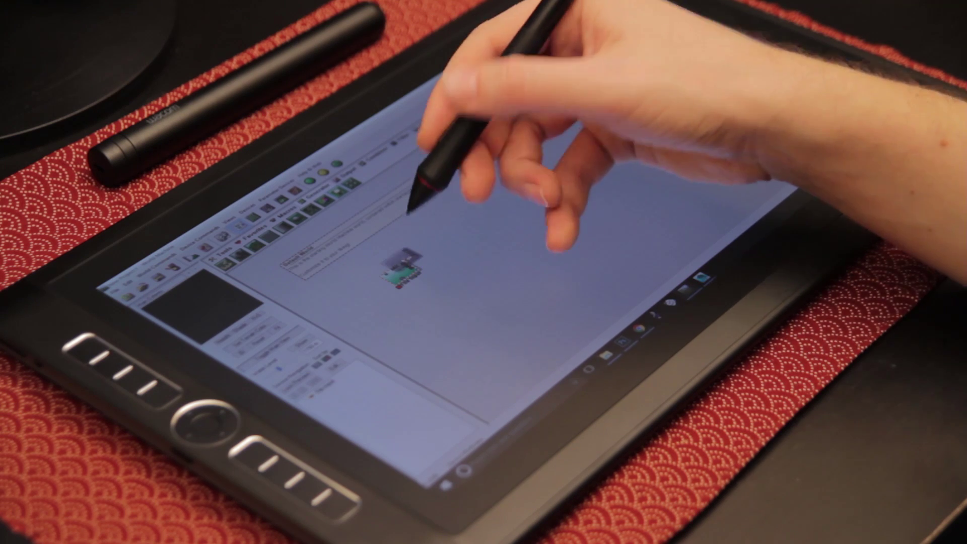
pyautogui.doubleClick(403, 264)
pyautogui.moveTo(477, 143); pyautogui.dragTo(437, 185)
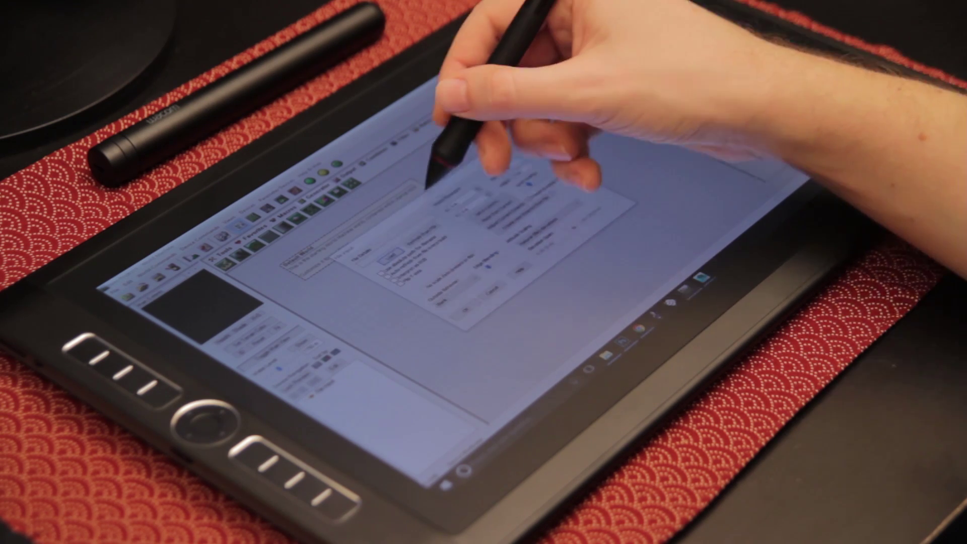
pyautogui.click(395, 253)
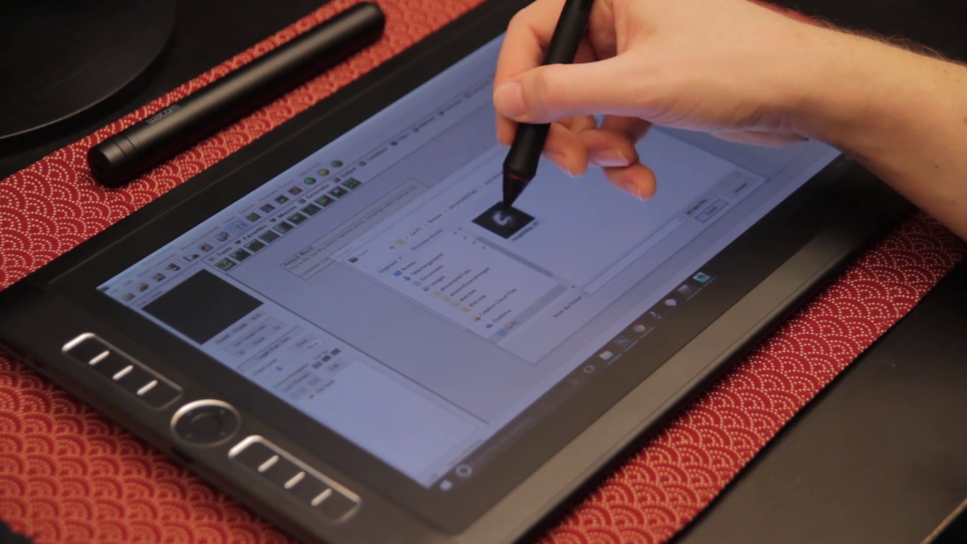
pyautogui.click(510, 206)
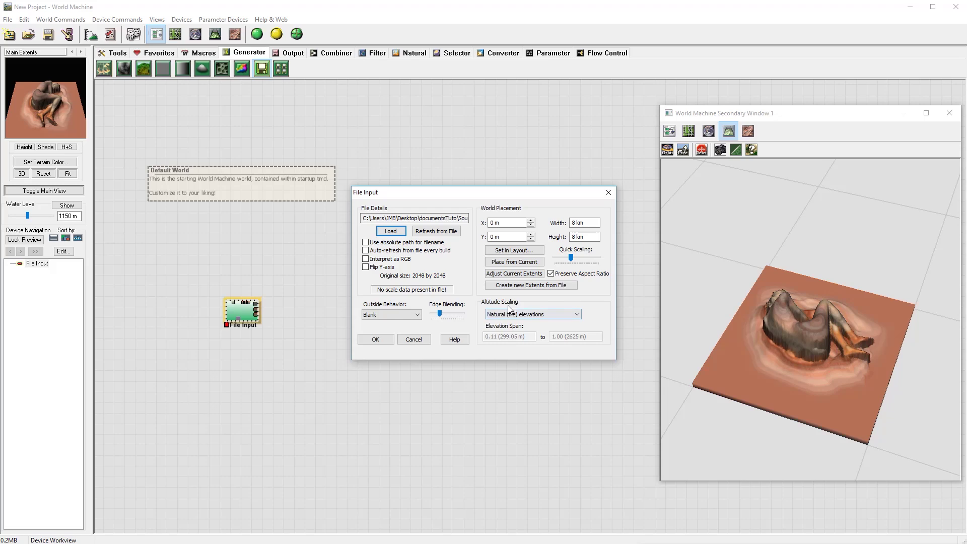
# Set the File Input's altitude scaling to a specific elevation range spanning 0 m to 1900 m
pyautogui.click(509, 312)
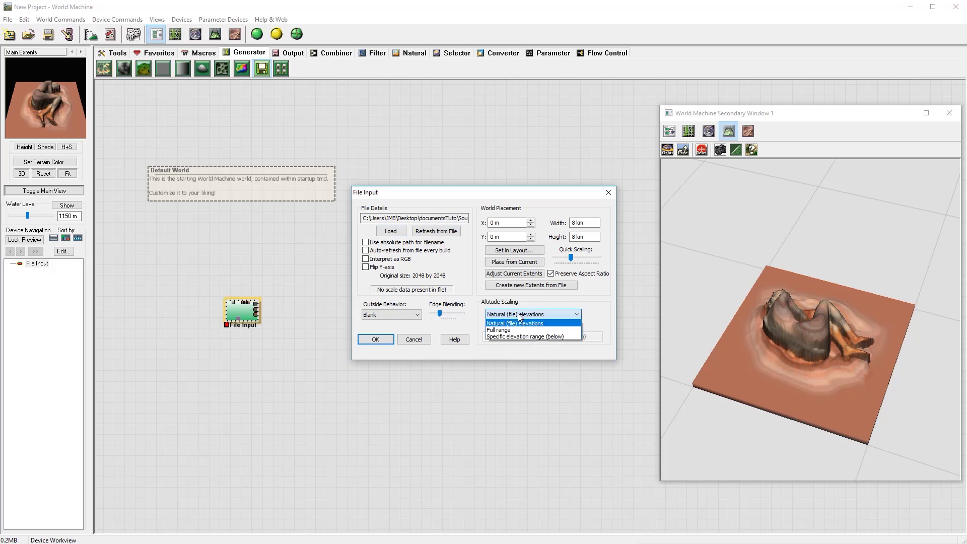
pyautogui.click(521, 336)
pyautogui.click(515, 337)
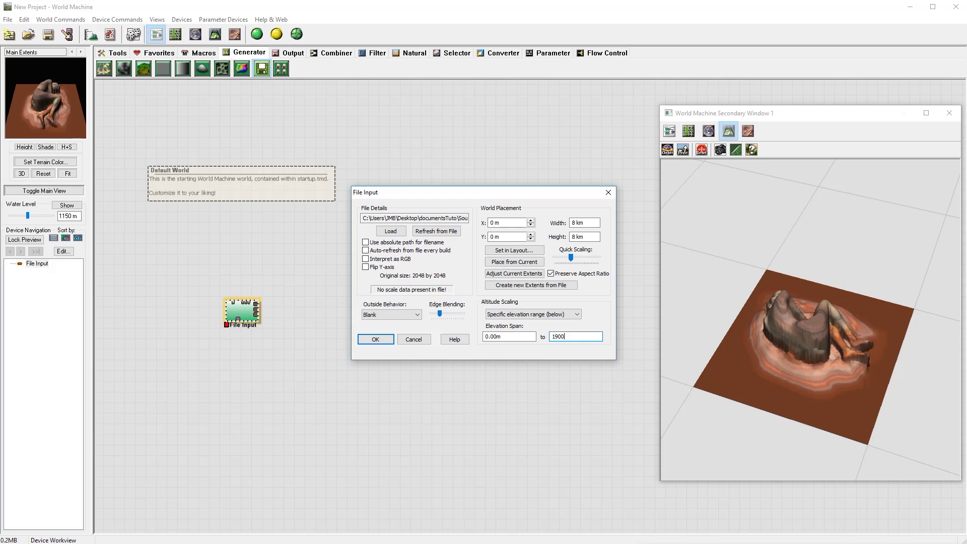
pyautogui.press('Return')
pyautogui.moveTo(685, 333); pyautogui.dragTo(820, 359)
pyautogui.scroll(5, 835, 352)
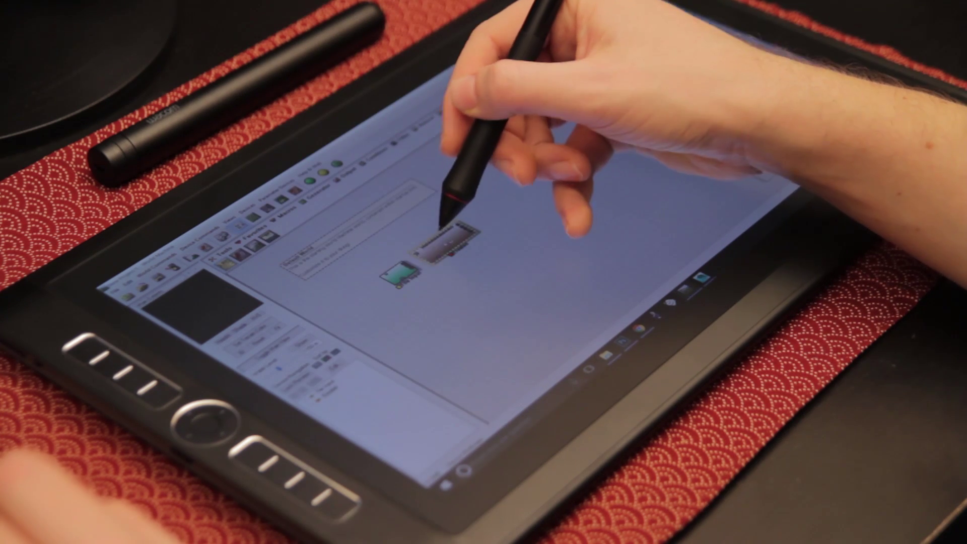
# Wire the File Input into a new Erosion device and apply the A Flood of Slurry preset to the erosion
pyautogui.click(442, 230)
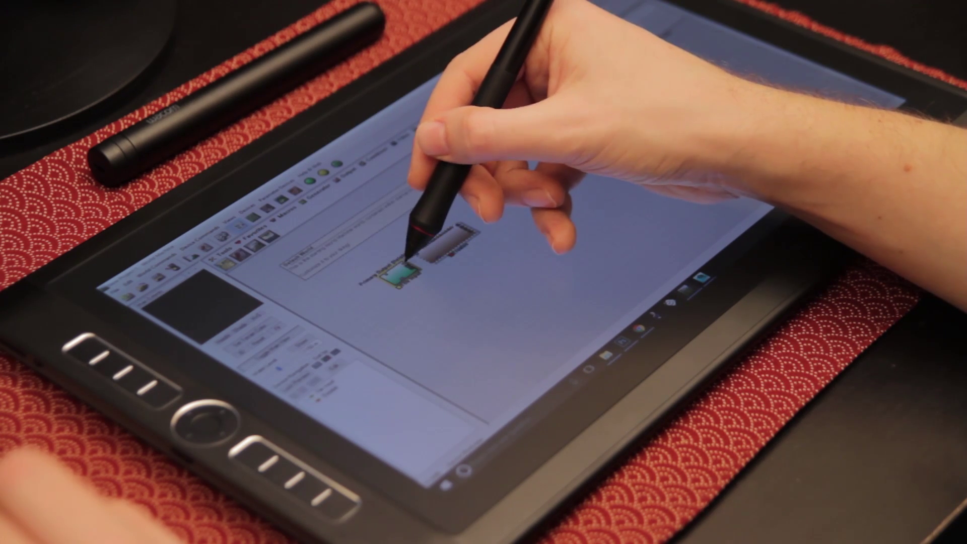
pyautogui.moveTo(414, 266); pyautogui.dragTo(423, 236)
pyautogui.doubleClick(443, 237)
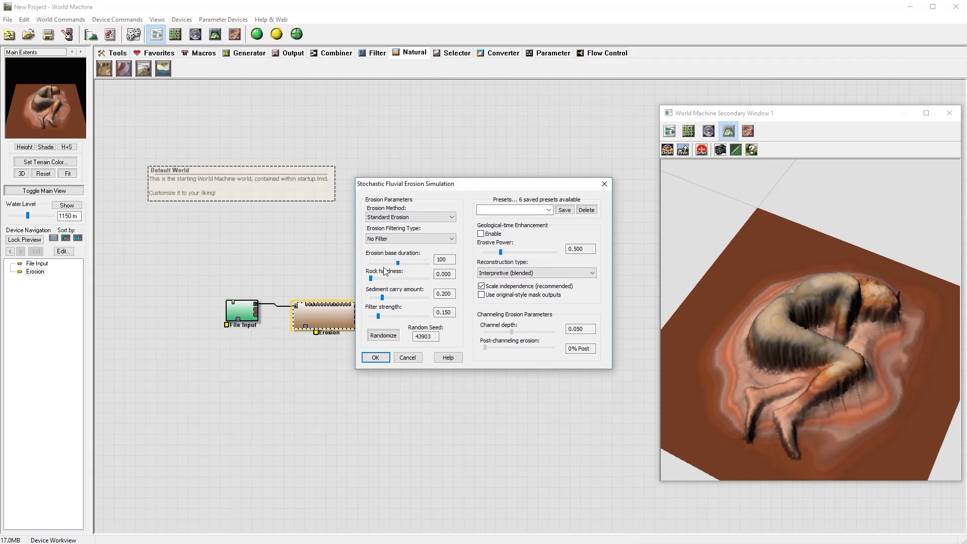
pyautogui.moveTo(399, 263); pyautogui.dragTo(411, 264)
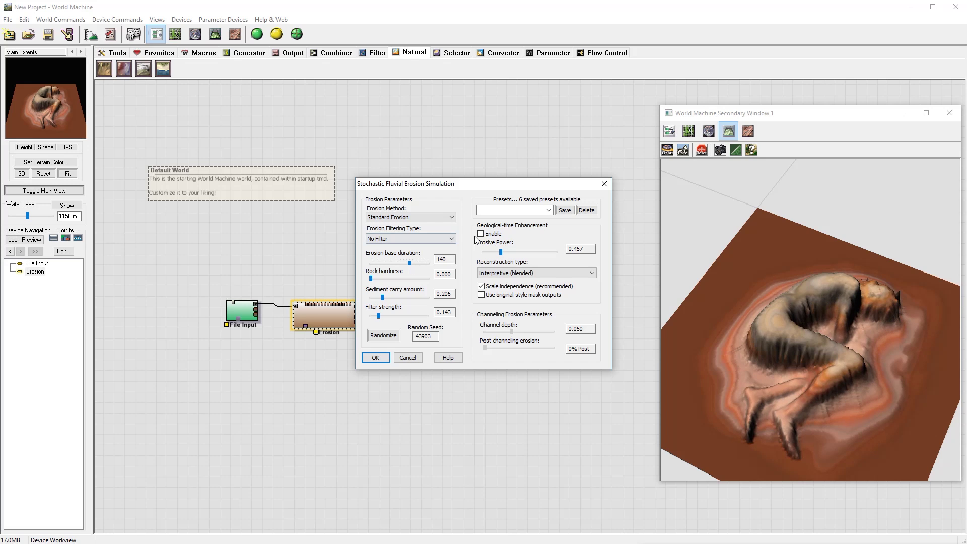
pyautogui.click(549, 210)
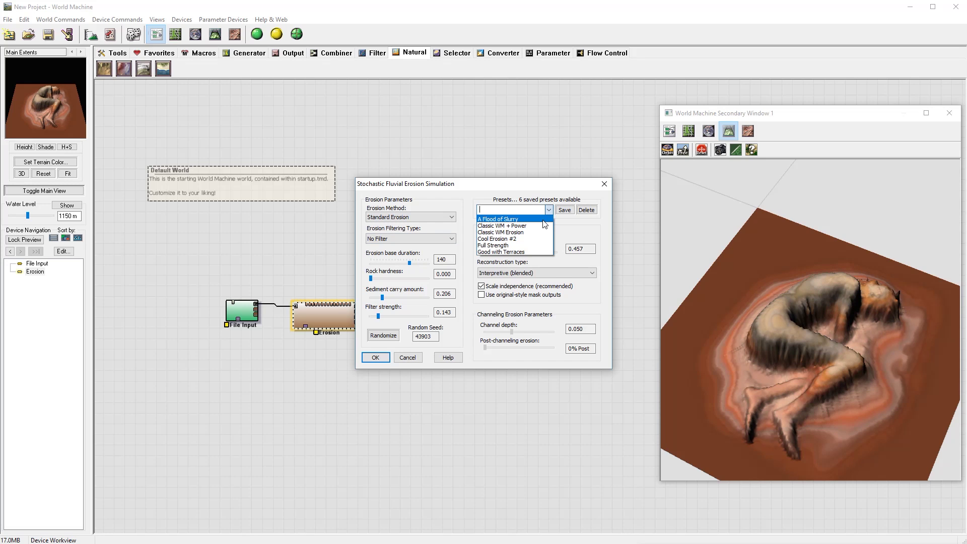
pyautogui.click(524, 219)
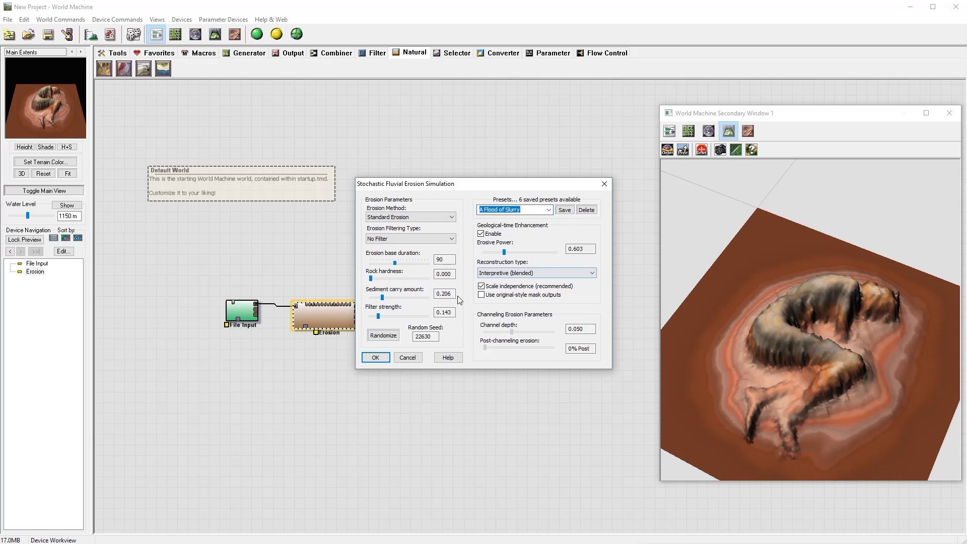
# Set the erosion base duration to 120 and sediment carry amount to 0.651, and build the world
pyautogui.moveTo(396, 262)
pyautogui.mouseDown()
pyautogui.moveTo(413, 263)
pyautogui.moveTo(403, 263)
pyautogui.mouseUp()
pyautogui.moveTo(383, 299); pyautogui.dragTo(407, 300)
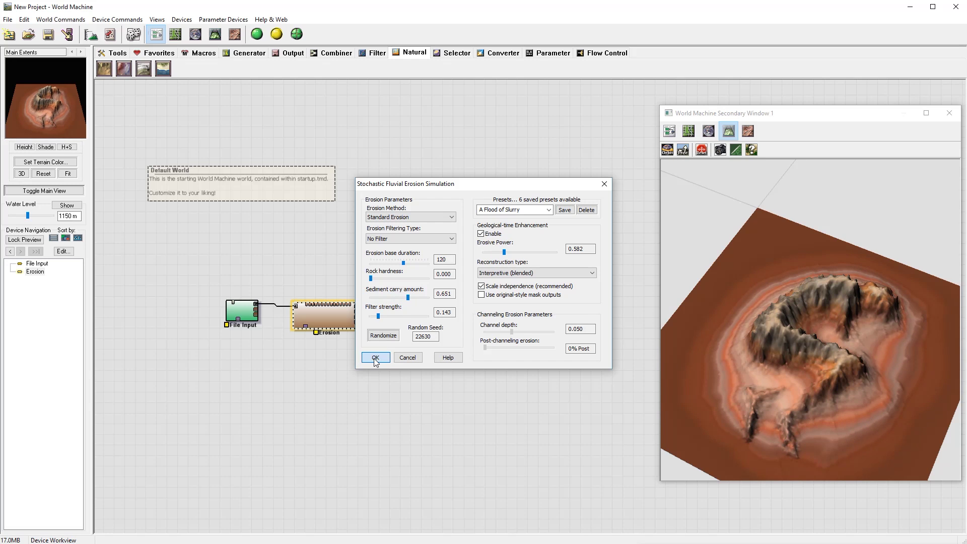
pyautogui.click(375, 357)
pyautogui.scroll(2, 841, 330)
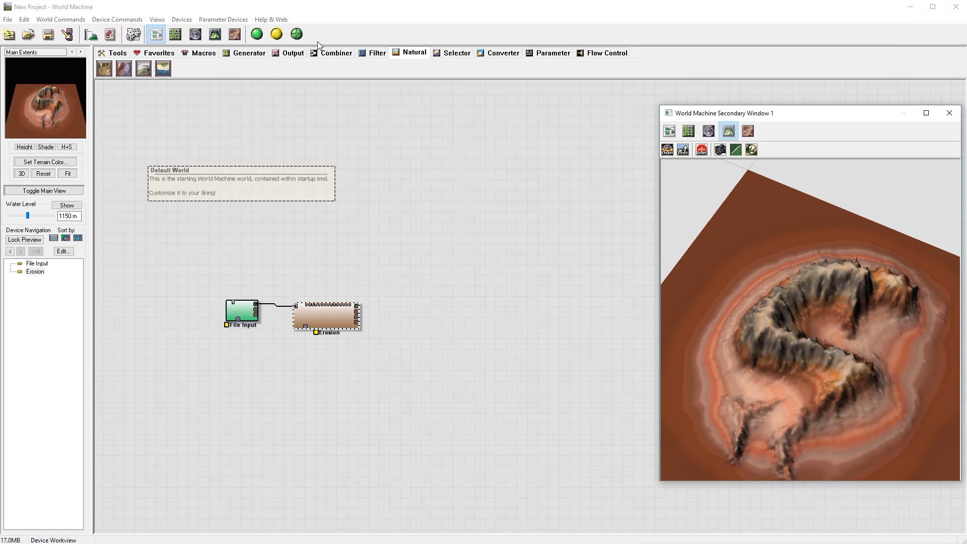
pyautogui.click(257, 33)
pyautogui.moveTo(802, 320)
pyautogui.mouseDown()
pyautogui.moveTo(801, 292)
pyautogui.moveTo(753, 265)
pyautogui.moveTo(868, 322)
pyautogui.moveTo(800, 315)
pyautogui.mouseUp()
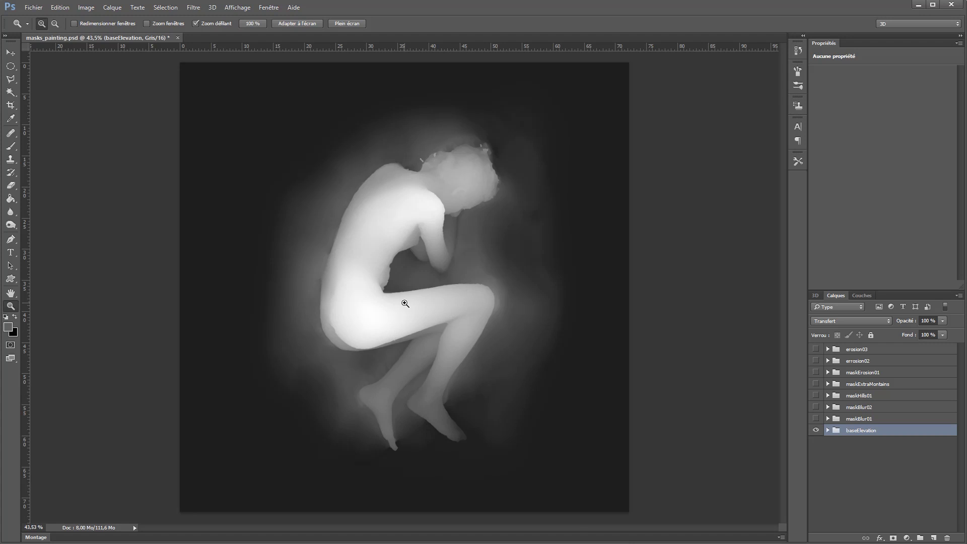
# In Photoshop, add a layer above baseElevation in masks_painting.psd and paint the figure's body and legs black with a soft brush
pyautogui.click(405, 303)
pyautogui.click(934, 538)
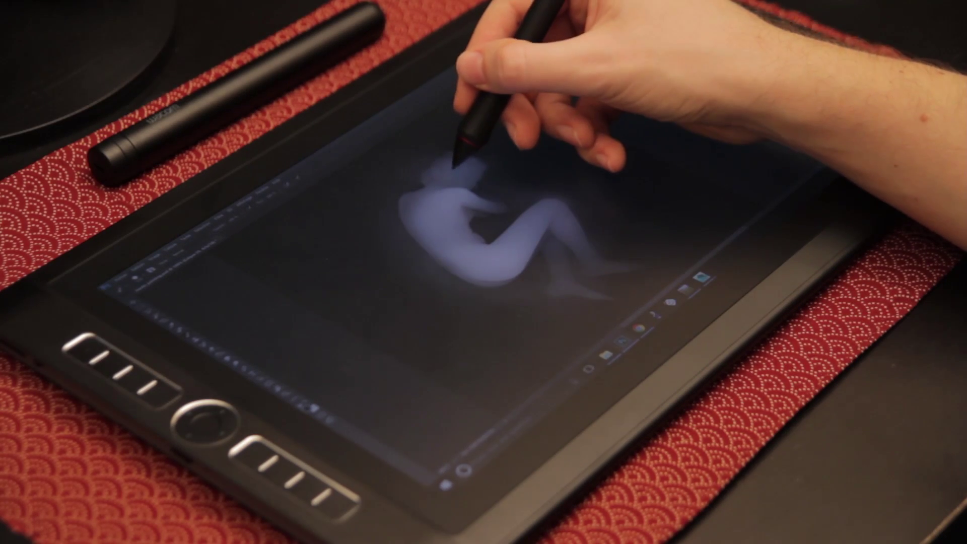
pyautogui.moveTo(461, 177)
pyautogui.mouseDown()
pyautogui.moveTo(439, 205)
pyautogui.moveTo(447, 205)
pyautogui.moveTo(444, 227)
pyautogui.moveTo(514, 233)
pyautogui.moveTo(501, 246)
pyautogui.moveTo(550, 205)
pyautogui.moveTo(588, 242)
pyautogui.moveTo(579, 216)
pyautogui.moveTo(546, 206)
pyautogui.moveTo(560, 274)
pyautogui.moveTo(594, 281)
pyautogui.moveTo(557, 244)
pyautogui.moveTo(599, 252)
pyautogui.mouseUp()
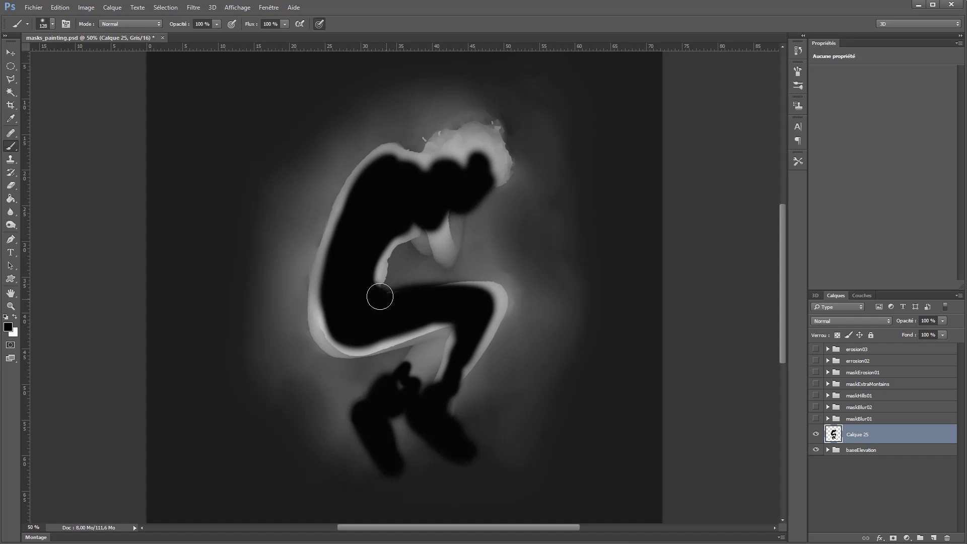
pyautogui.moveTo(379, 294)
pyautogui.mouseDown()
pyautogui.moveTo(425, 203)
pyautogui.moveTo(334, 318)
pyautogui.moveTo(344, 291)
pyautogui.moveTo(333, 307)
pyautogui.mouseUp()
# Add a new layer between baseElevation and the black silhouette layer and fill it with white
pyautogui.click(865, 450)
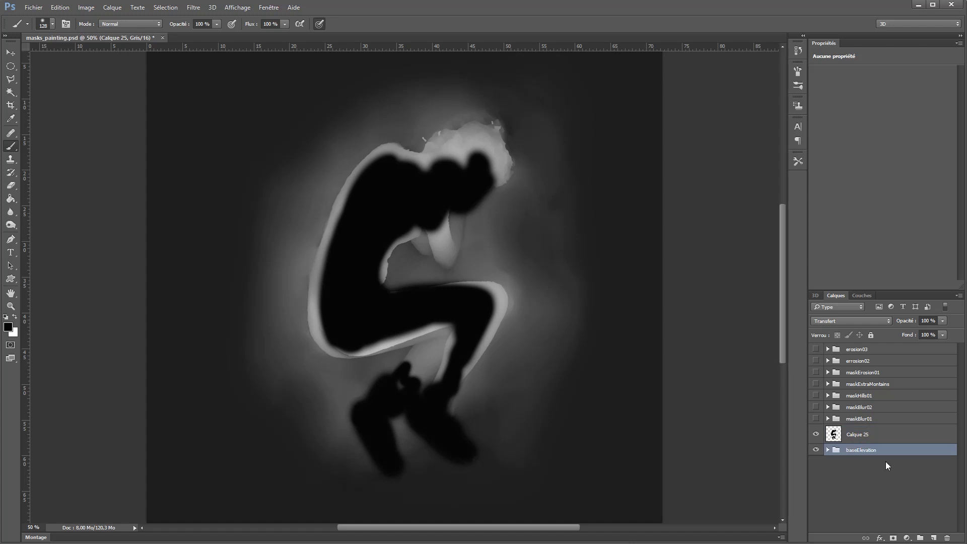
pyautogui.click(933, 538)
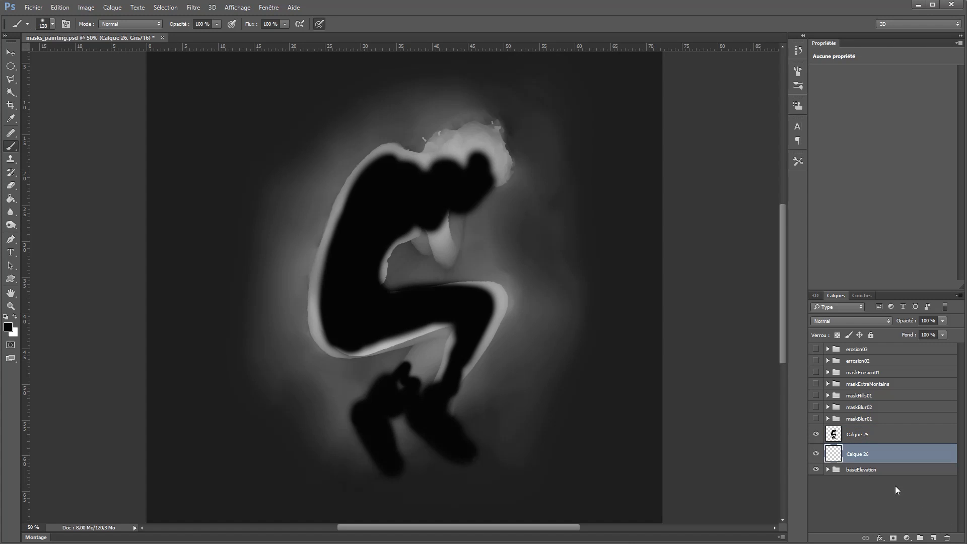
pyautogui.click(17, 198)
pyautogui.click(154, 283)
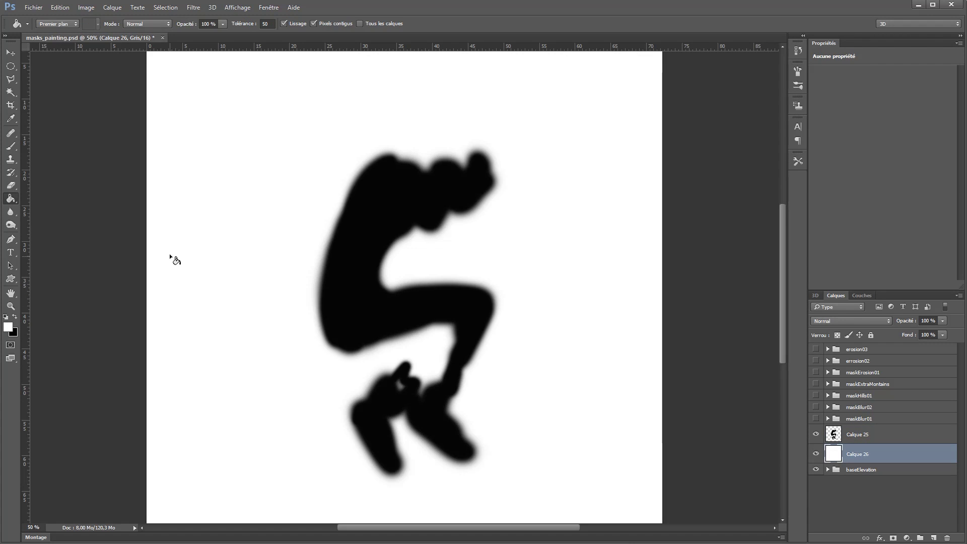
# Save the painted mask as the TIFF file maskErosion_01, discarding the layers and saving a copy
pyautogui.click(32, 8)
pyautogui.click(65, 117)
pyautogui.write('masl')
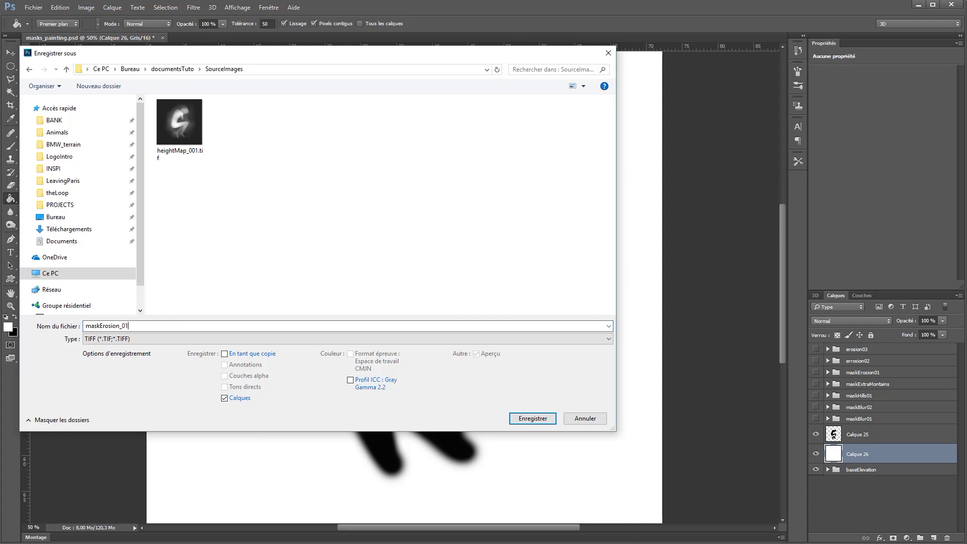
pyautogui.click(537, 418)
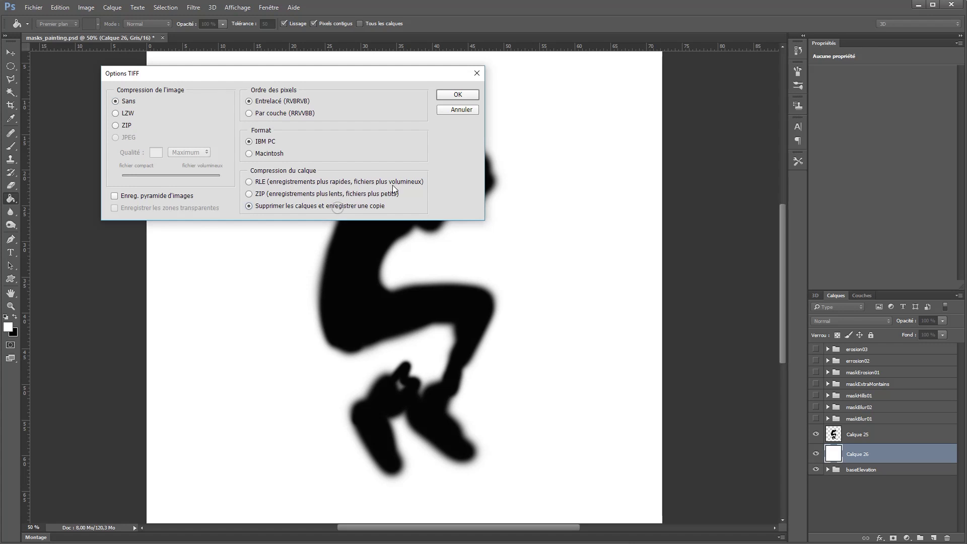
pyautogui.click(459, 95)
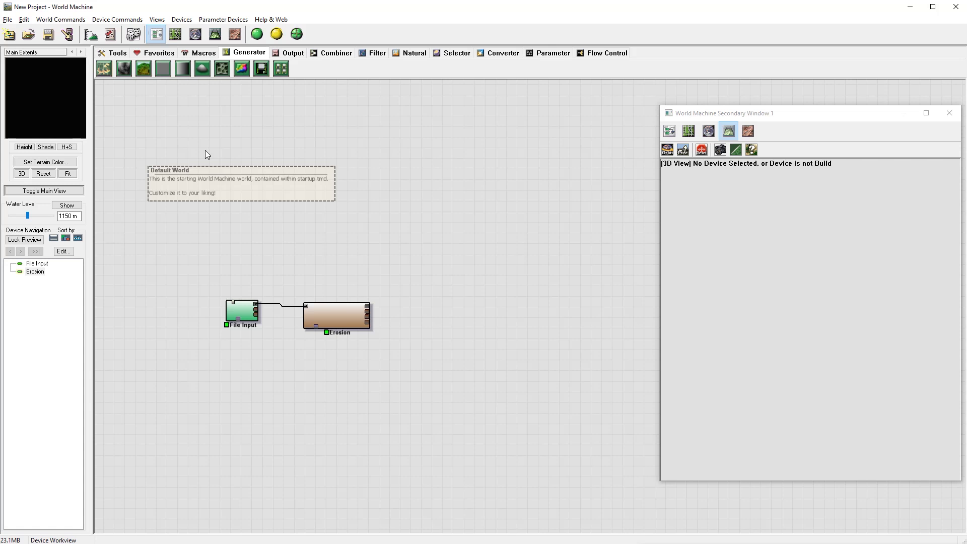
# In World Machine, add a second File Input below the Erosion device and load maskErosion_01.tif into it
pyautogui.click(330, 331)
pyautogui.click(276, 381)
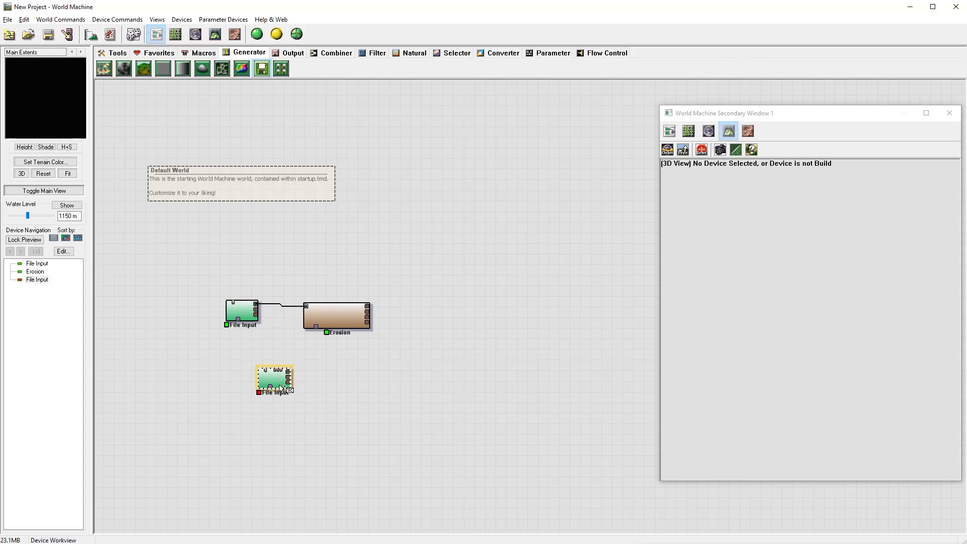
pyautogui.doubleClick(281, 386)
pyautogui.click(398, 231)
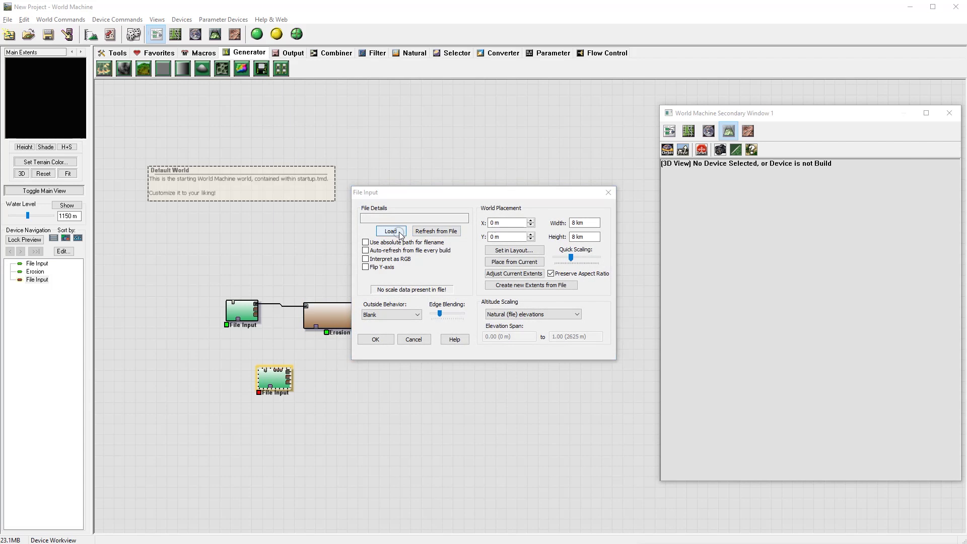
pyautogui.doubleClick(540, 230)
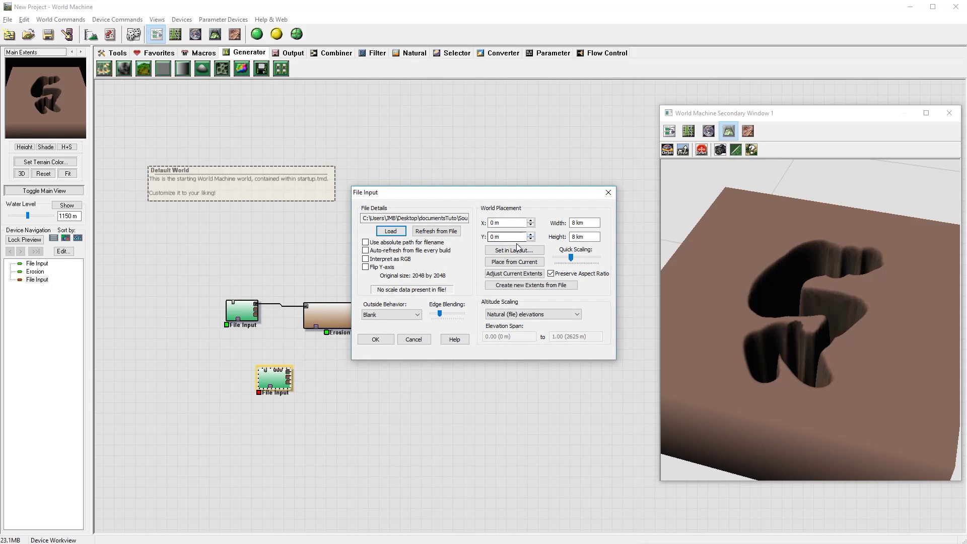
pyautogui.click(385, 340)
pyautogui.moveTo(843, 283); pyautogui.dragTo(899, 342)
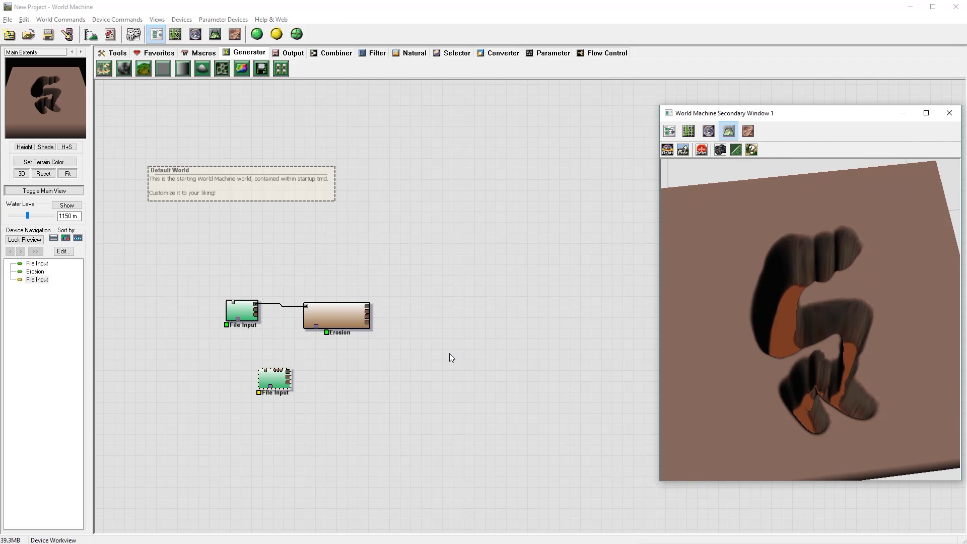
# Wire the mask File Input into the Erosion device's mask input and build the world
pyautogui.click(289, 375)
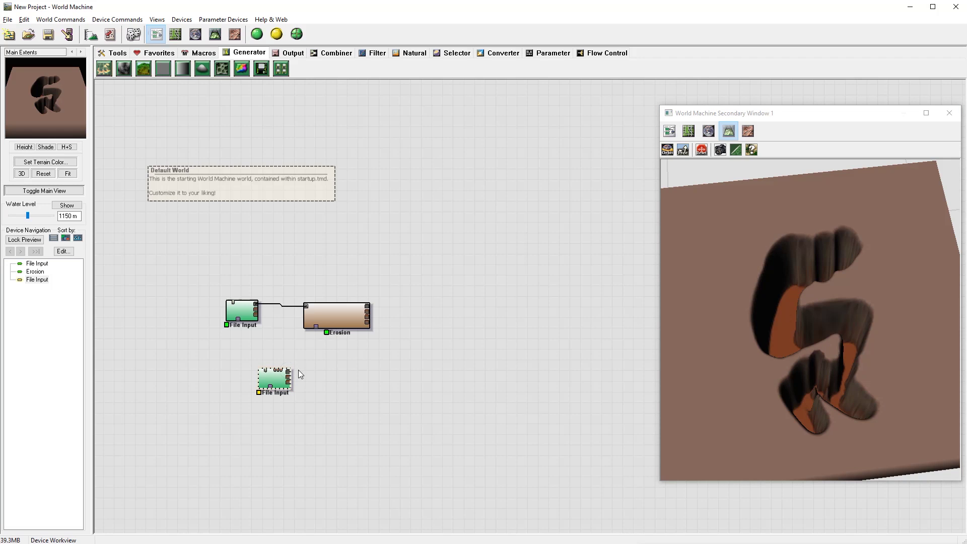
pyautogui.moveTo(320, 328); pyautogui.dragTo(317, 328)
pyautogui.moveTo(827, 300); pyautogui.dragTo(763, 284)
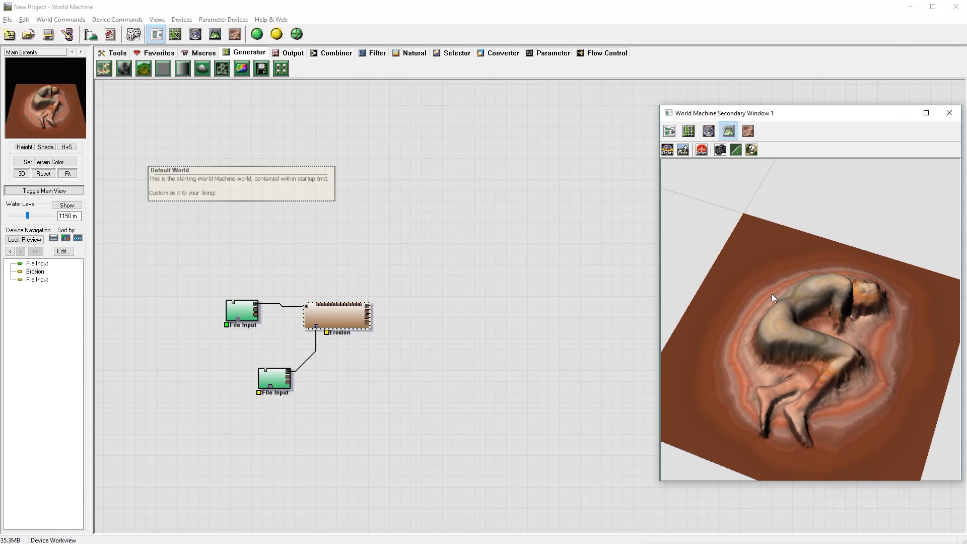
pyautogui.click(255, 31)
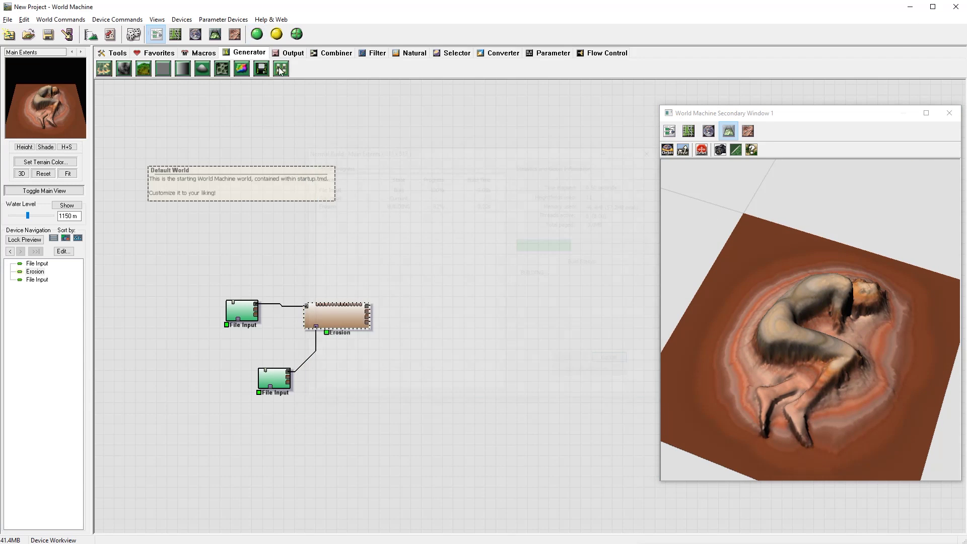
pyautogui.moveTo(824, 342); pyautogui.dragTo(764, 313)
# Insert a Blur device between the mask File Input and the Erosion, with a blur radius of 12
pyautogui.moveTo(271, 387); pyautogui.dragTo(246, 405)
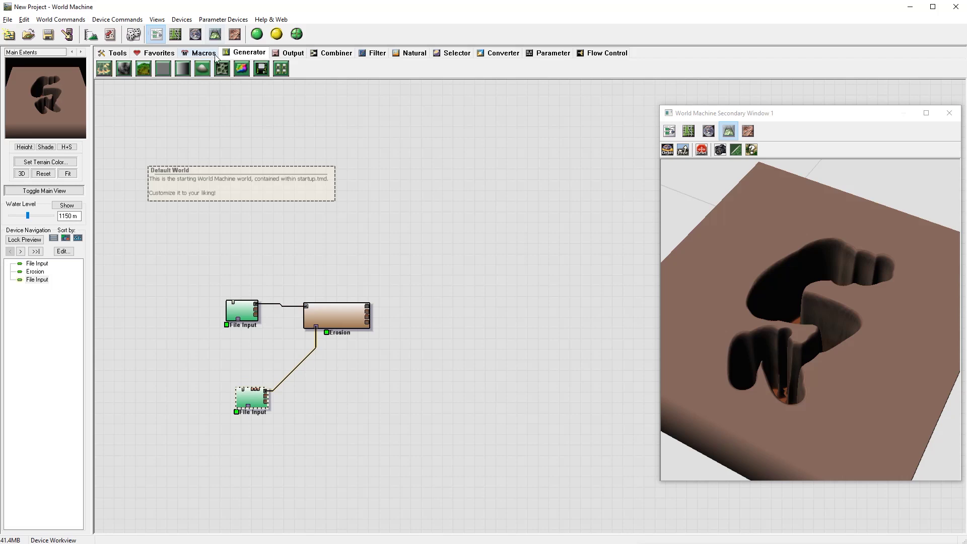
pyautogui.click(370, 54)
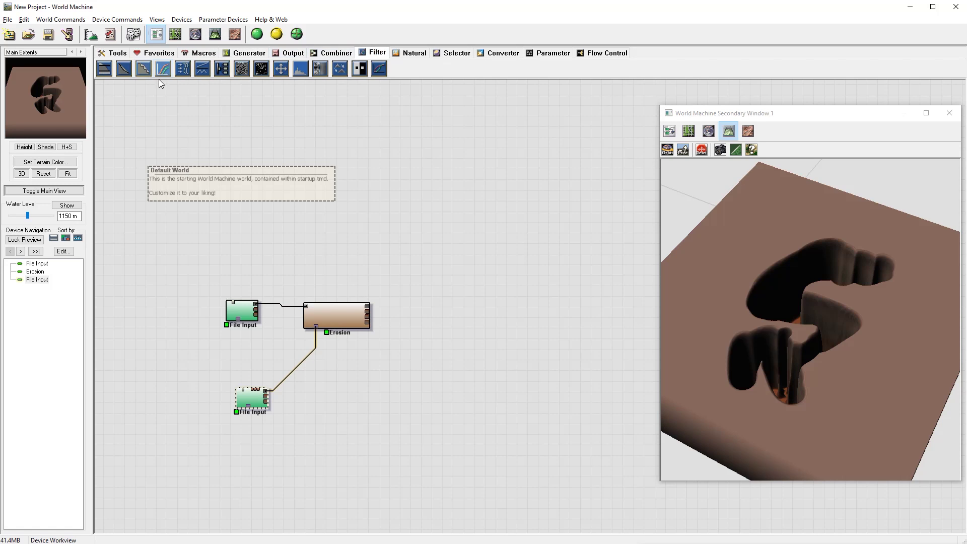
pyautogui.click(321, 70)
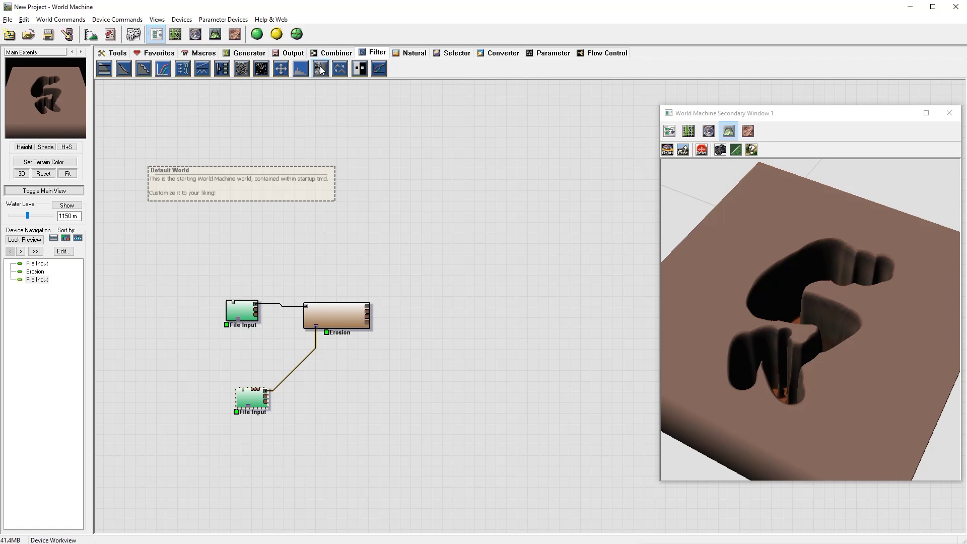
pyautogui.click(296, 367)
pyautogui.moveTo(299, 373); pyautogui.dragTo(310, 382)
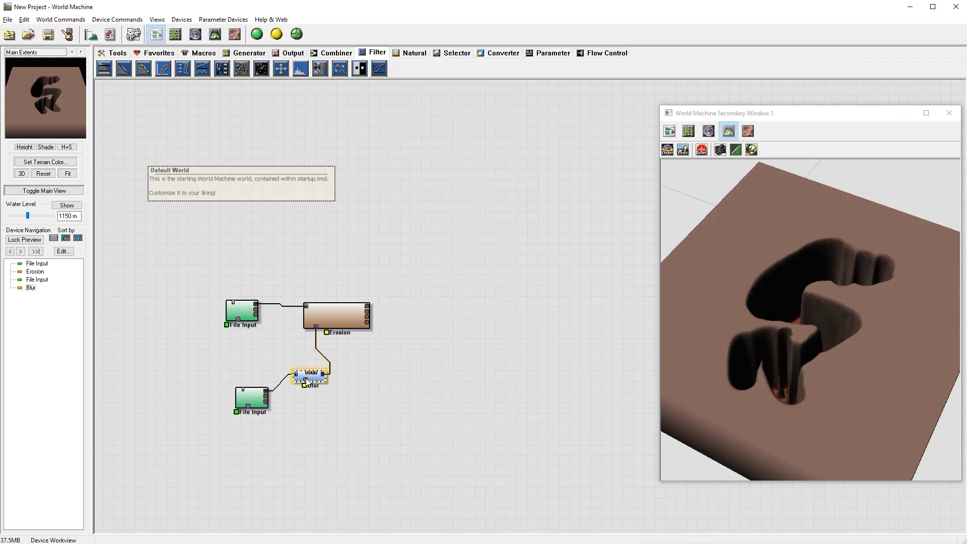
pyautogui.doubleClick(311, 380)
pyautogui.moveTo(442, 278); pyautogui.dragTo(445, 285)
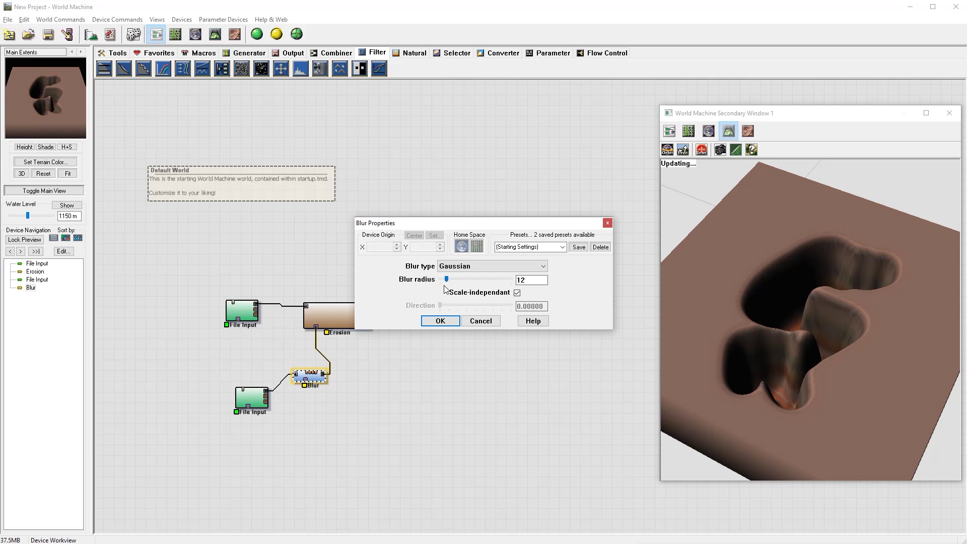
pyautogui.click(436, 322)
# Build the world with the blurred mask and inspect the Erosion device's terrain from another angle
pyautogui.click(343, 322)
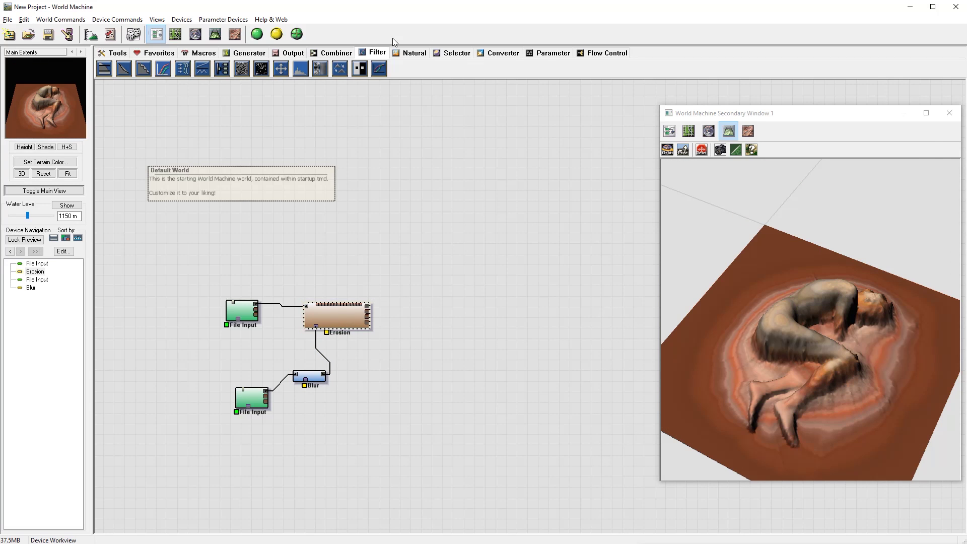
pyautogui.click(257, 33)
pyautogui.moveTo(818, 331); pyautogui.dragTo(771, 328)
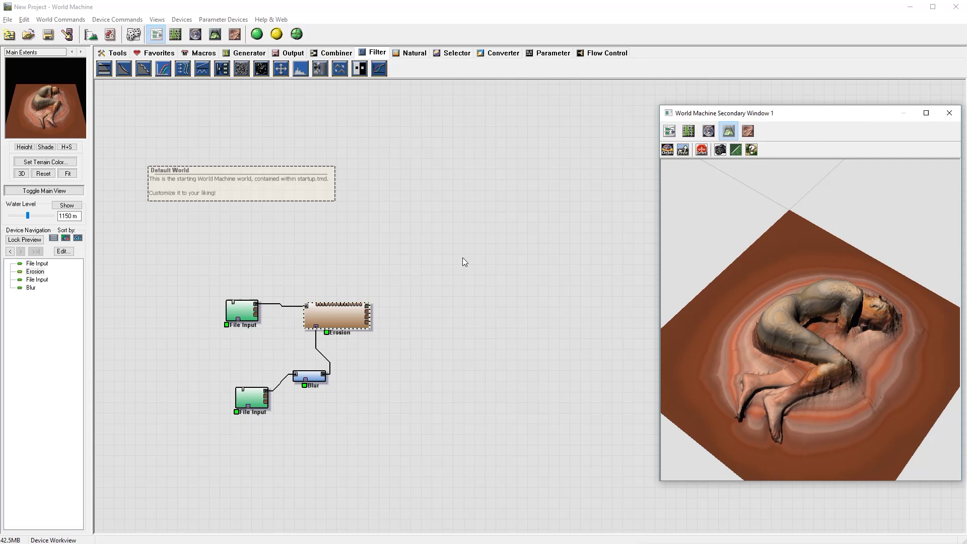
# Make room in the network and add an Advanced Perlin generator with its feature scale at about 1.09 km
pyautogui.moveTo(344, 319); pyautogui.dragTo(366, 318)
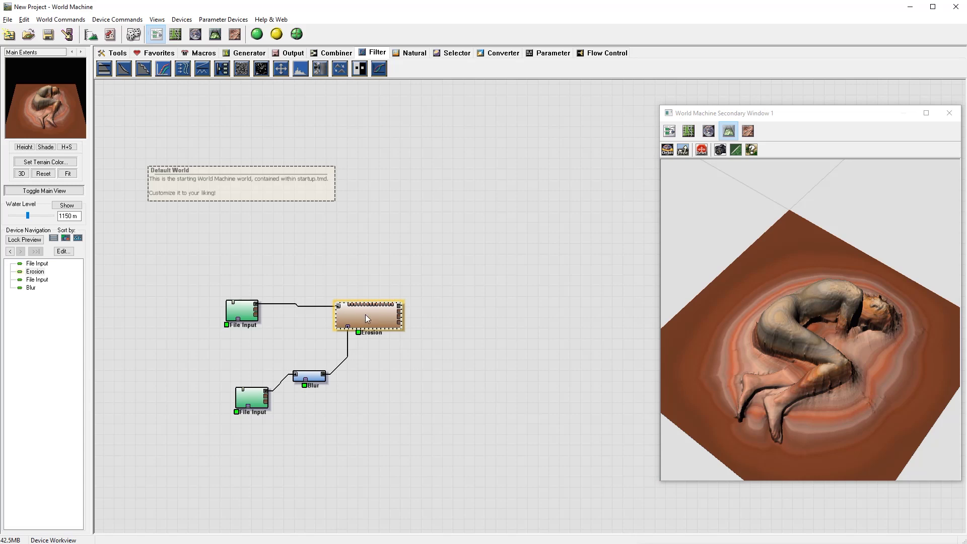
pyautogui.moveTo(230, 317); pyautogui.dragTo(215, 278)
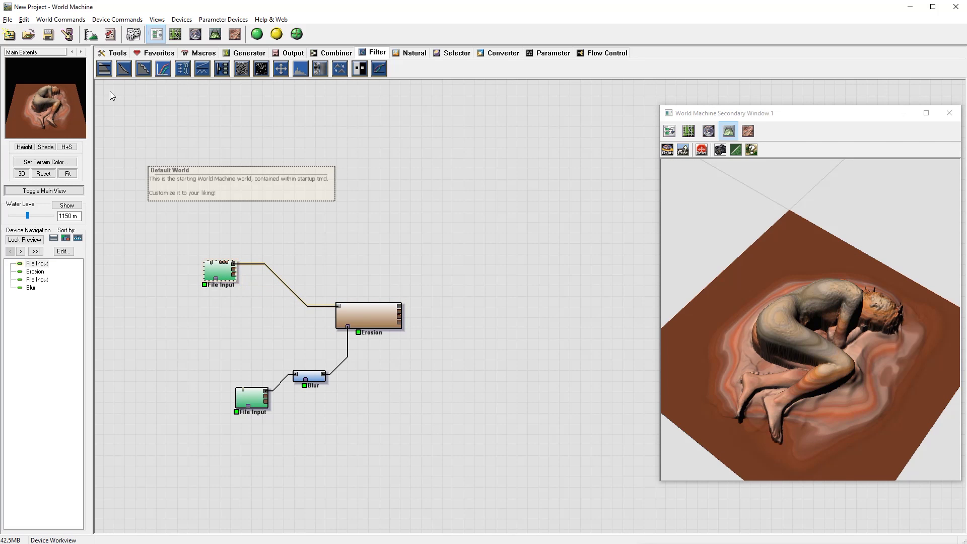
pyautogui.click(249, 54)
pyautogui.click(143, 68)
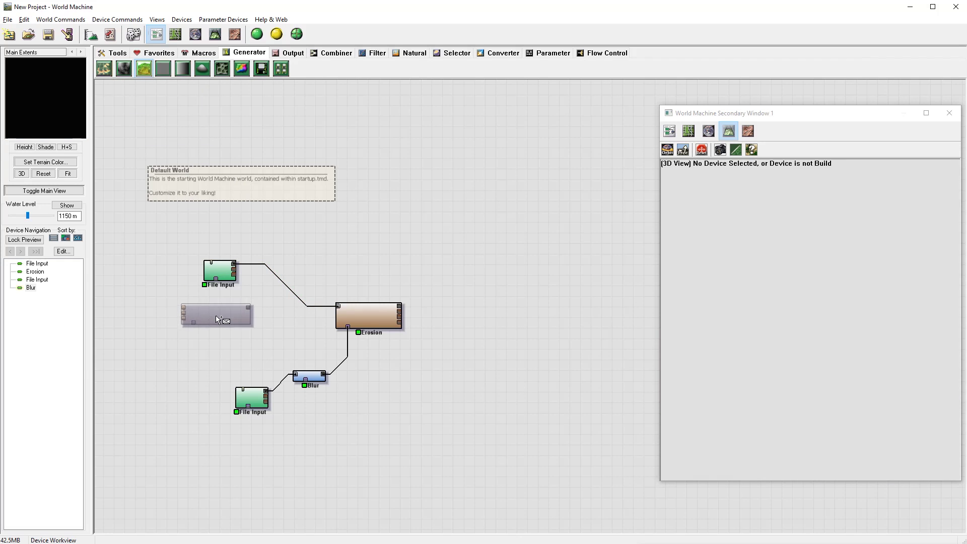
pyautogui.click(215, 321)
pyautogui.doubleClick(225, 326)
pyautogui.moveTo(409, 195); pyautogui.dragTo(384, 194)
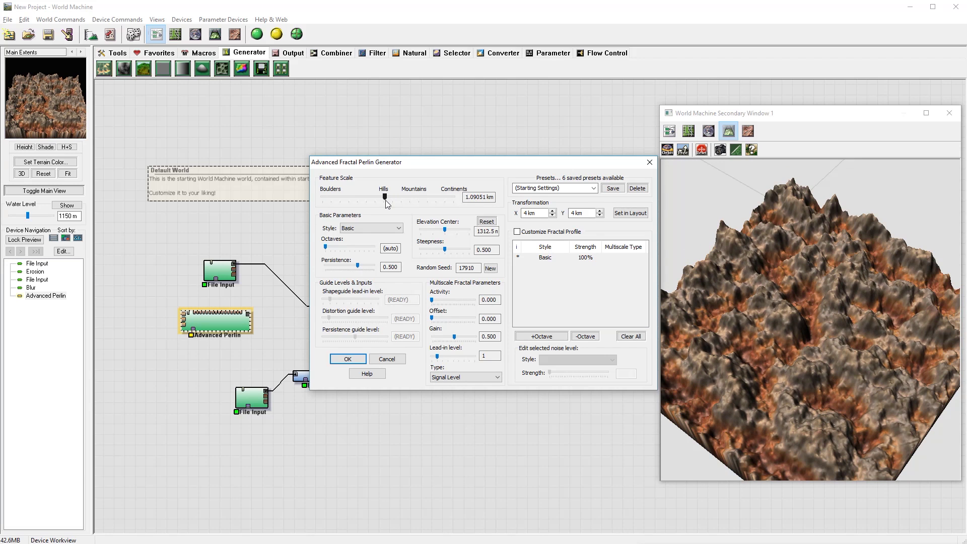
pyautogui.click(347, 358)
# Insert a Combiner between the heightmap File Input and the Erosion, and wire the Advanced Perlin into its second input
pyautogui.click(333, 53)
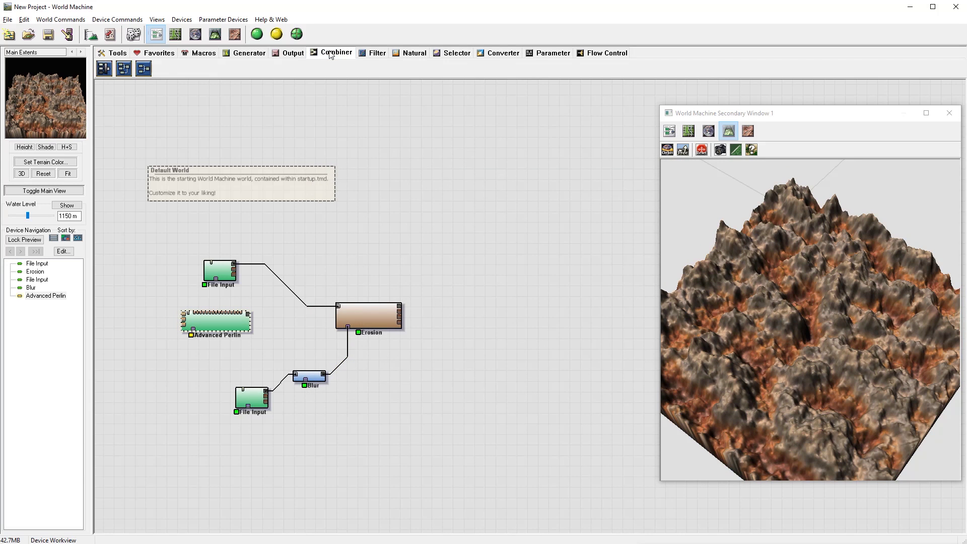
pyautogui.click(144, 69)
pyautogui.click(277, 278)
pyautogui.moveTo(250, 315); pyautogui.dragTo(266, 280)
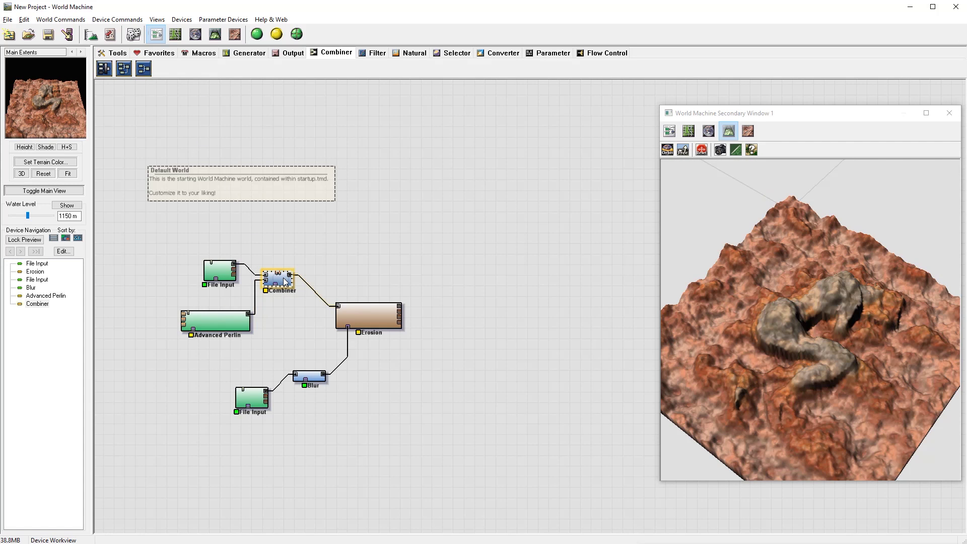
# Set the Combiner to the Average method with a strength of about 0.156
pyautogui.doubleClick(284, 281)
pyautogui.click(475, 278)
pyautogui.click(476, 287)
pyautogui.moveTo(475, 292); pyautogui.dragTo(450, 292)
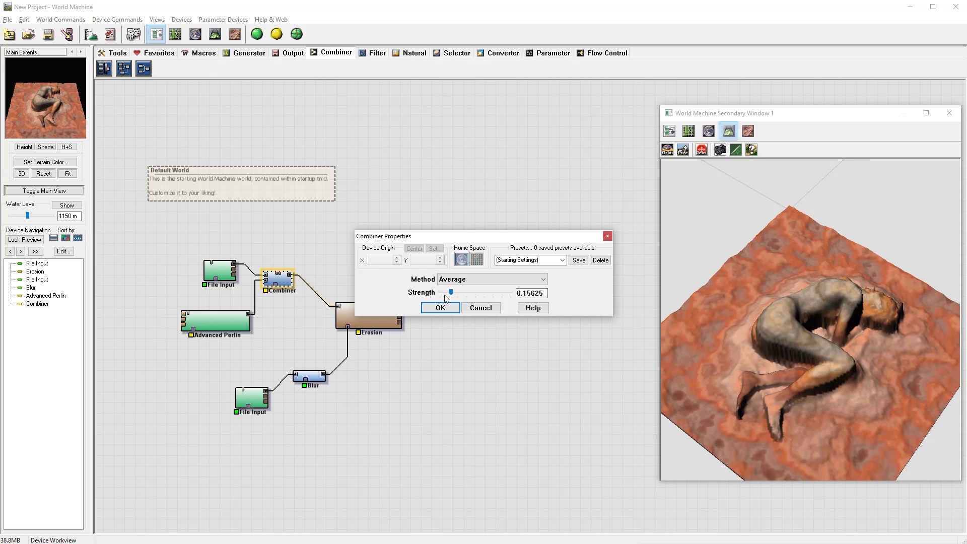
pyautogui.click(439, 308)
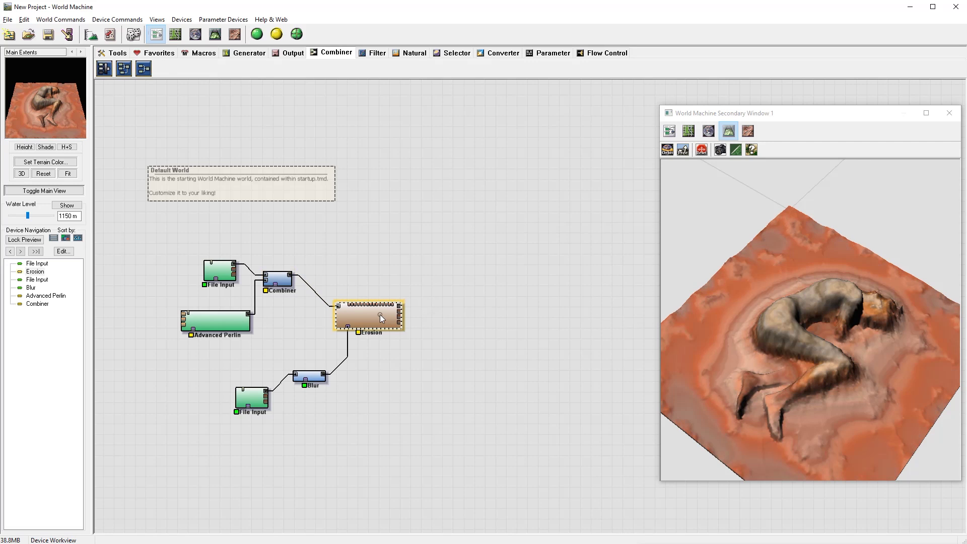
# Build the world with the combined noise and shift the Blur device closer to the Erosion's mask wire
pyautogui.click(257, 34)
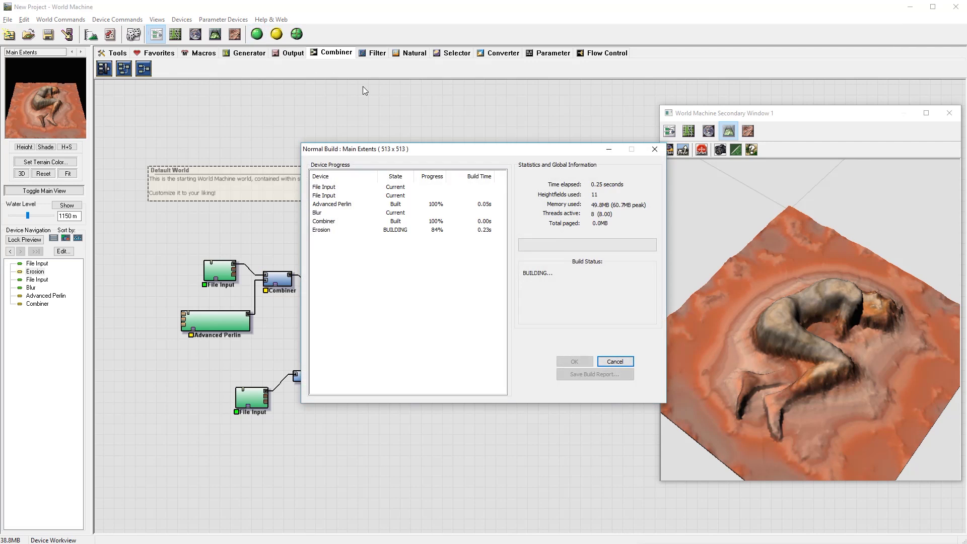
pyautogui.moveTo(865, 356)
pyautogui.mouseDown()
pyautogui.moveTo(825, 343)
pyautogui.moveTo(863, 343)
pyautogui.mouseUp()
pyautogui.moveTo(319, 378); pyautogui.dragTo(332, 378)
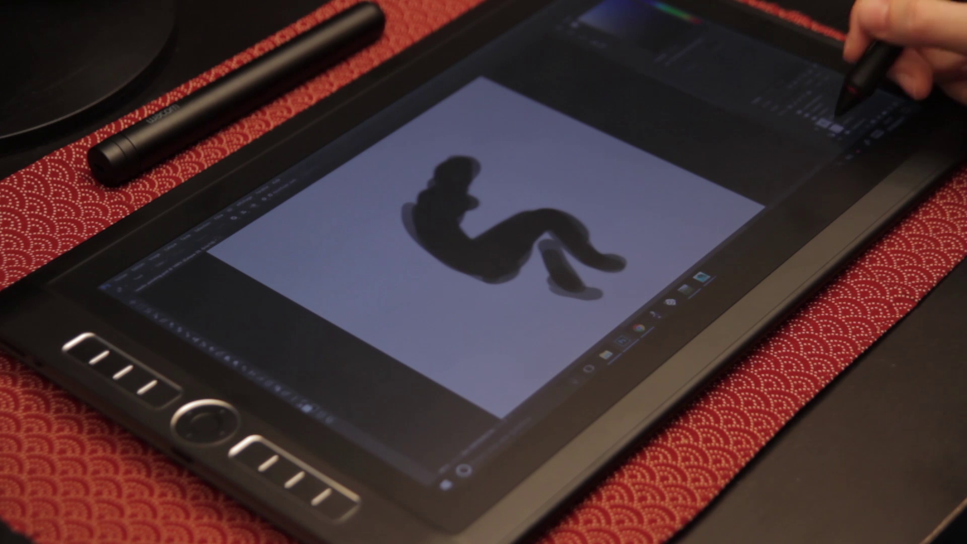
# In Photoshop, hide the white layer, softly erase parts of the black silhouette over the heightmap, and show the white layer again
pyautogui.click(840, 108)
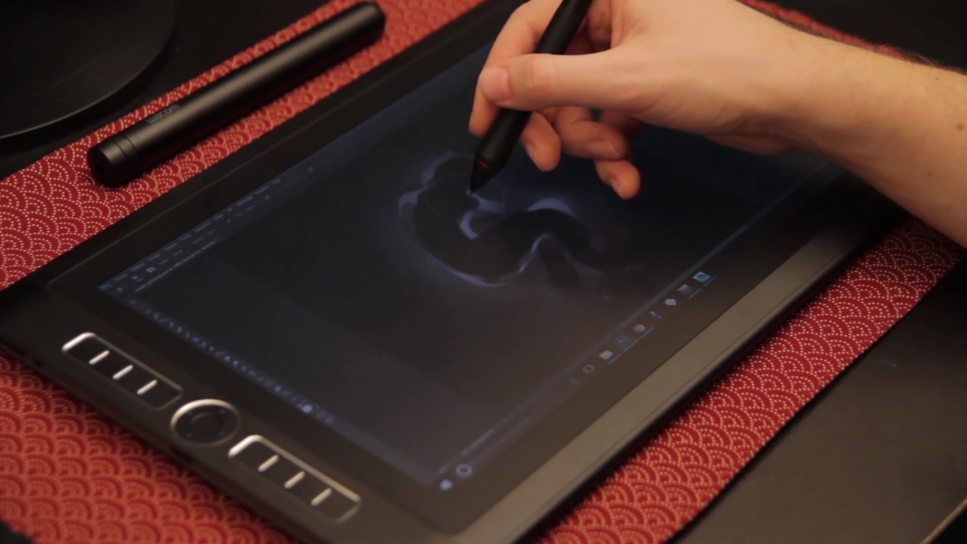
pyautogui.moveTo(474, 192)
pyautogui.mouseDown()
pyautogui.moveTo(499, 212)
pyautogui.moveTo(471, 222)
pyautogui.moveTo(537, 194)
pyautogui.moveTo(487, 156)
pyautogui.moveTo(439, 152)
pyautogui.moveTo(454, 148)
pyautogui.moveTo(401, 209)
pyautogui.moveTo(410, 199)
pyautogui.moveTo(400, 194)
pyautogui.moveTo(493, 259)
pyautogui.moveTo(563, 244)
pyautogui.moveTo(620, 254)
pyautogui.moveTo(621, 228)
pyautogui.mouseUp()
pyautogui.moveTo(566, 168)
pyautogui.mouseDown()
pyautogui.moveTo(492, 216)
pyautogui.moveTo(524, 191)
pyautogui.moveTo(503, 222)
pyautogui.moveTo(568, 195)
pyautogui.mouseUp()
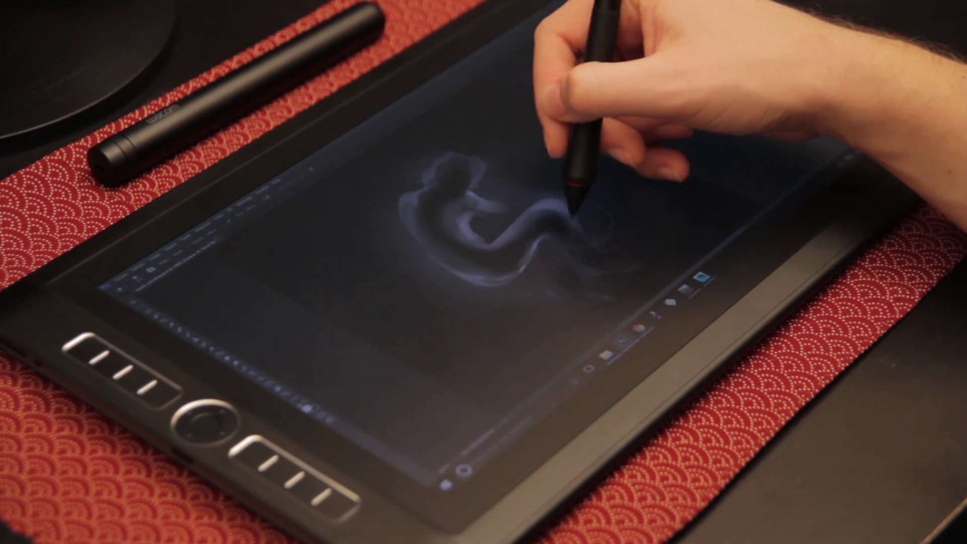
pyautogui.click(833, 126)
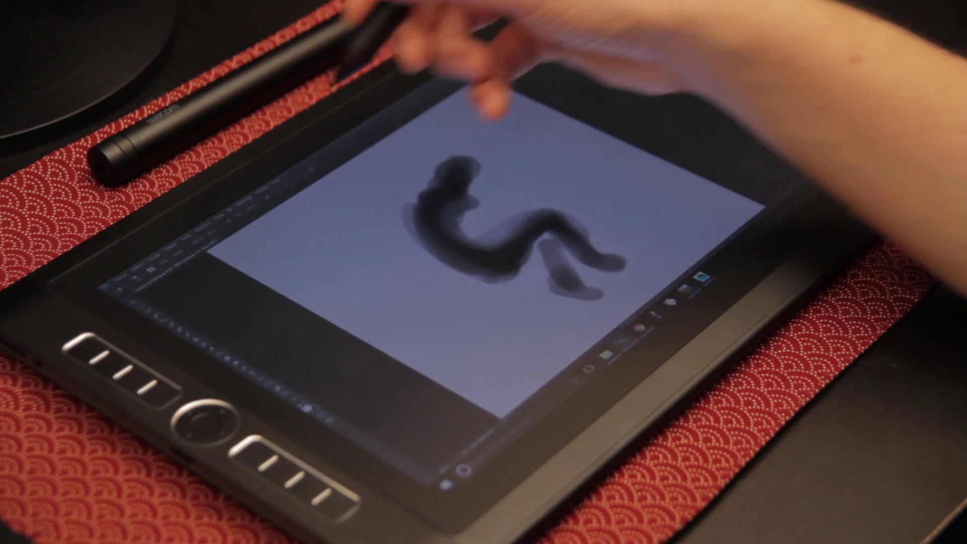
# Save the softened mask as a TIFF copy without layers, overwriting maskErosion_01.tif
pyautogui.click(137, 267)
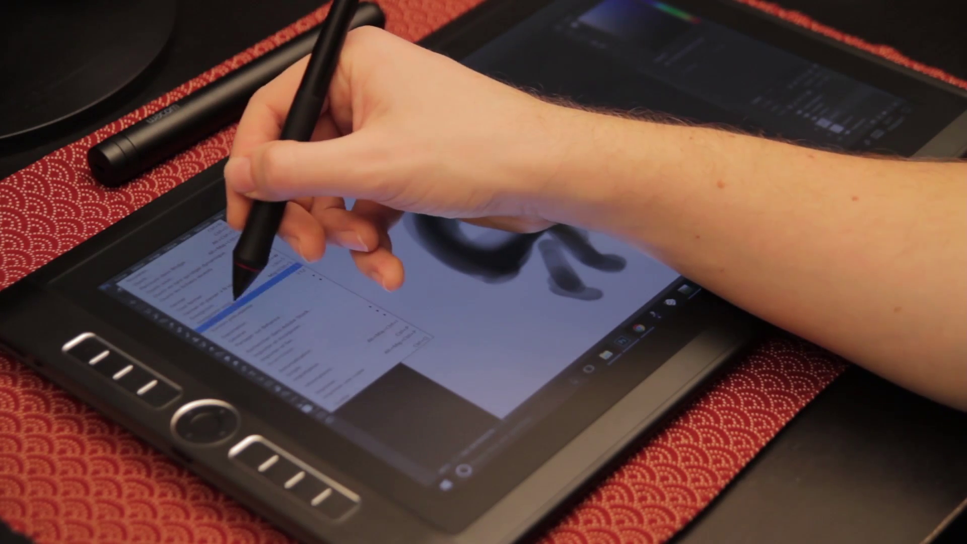
pyautogui.click(237, 285)
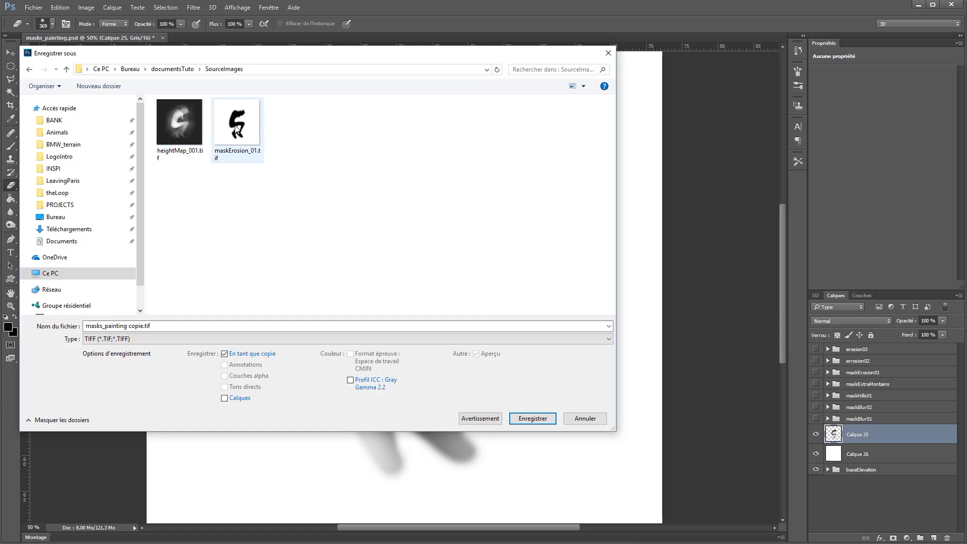
pyautogui.doubleClick(237, 129)
pyautogui.click(472, 306)
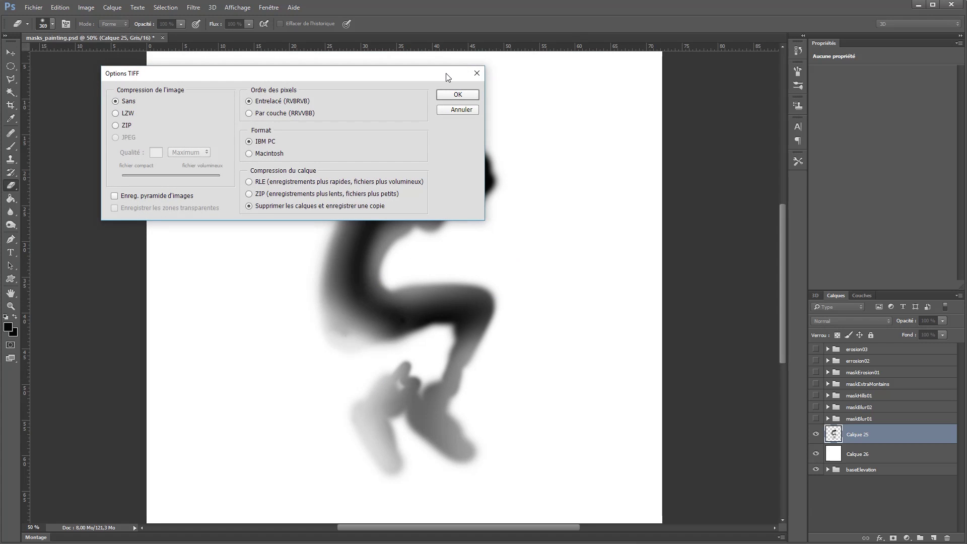
pyautogui.click(455, 94)
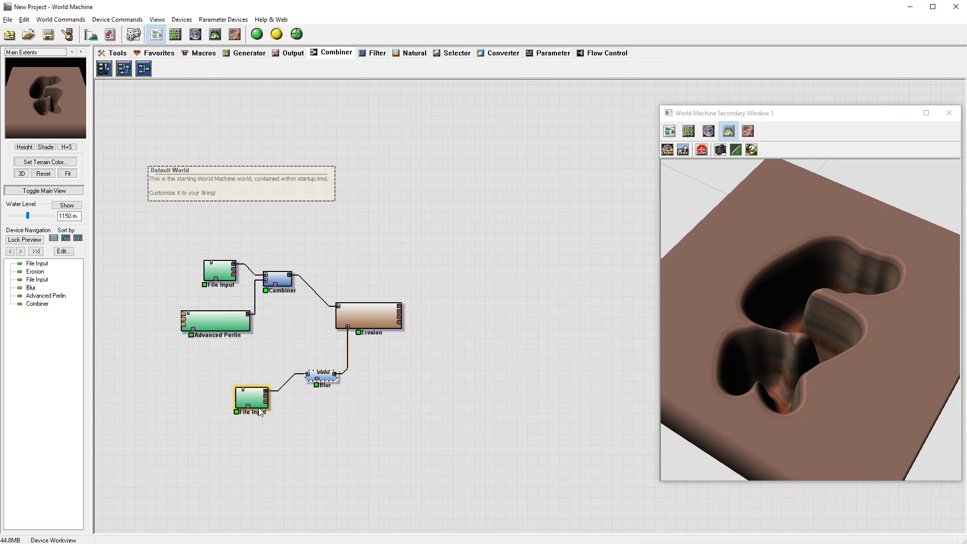
# Refresh the mask's File Input device from its updated file and build the world to see the softened erosion mask
pyautogui.doubleClick(252, 398)
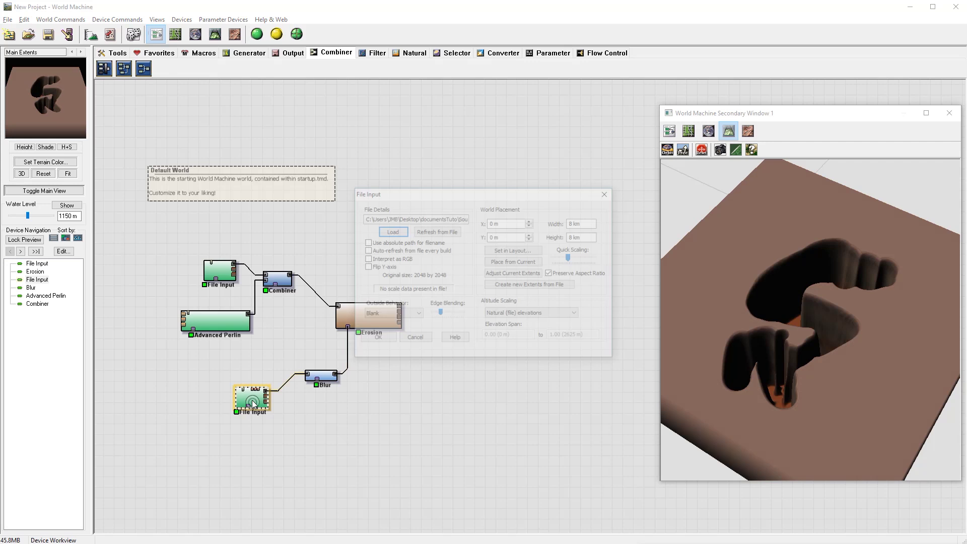
pyautogui.click(434, 232)
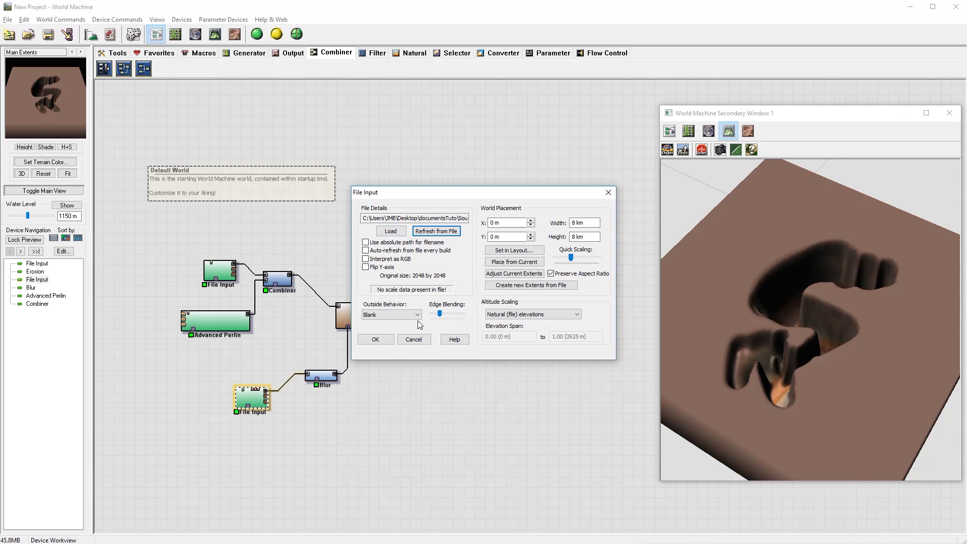
pyautogui.click(385, 342)
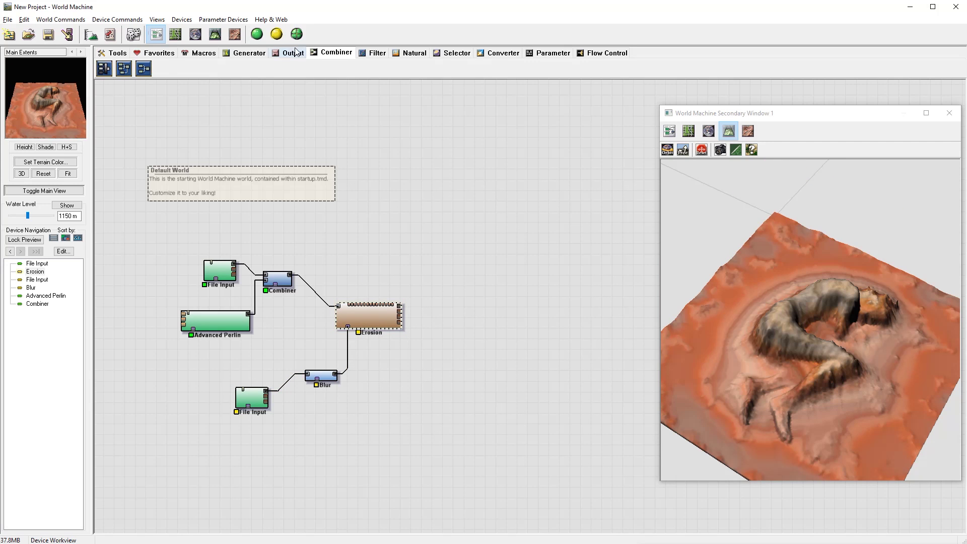
pyautogui.click(257, 34)
pyautogui.moveTo(884, 331); pyautogui.dragTo(817, 463)
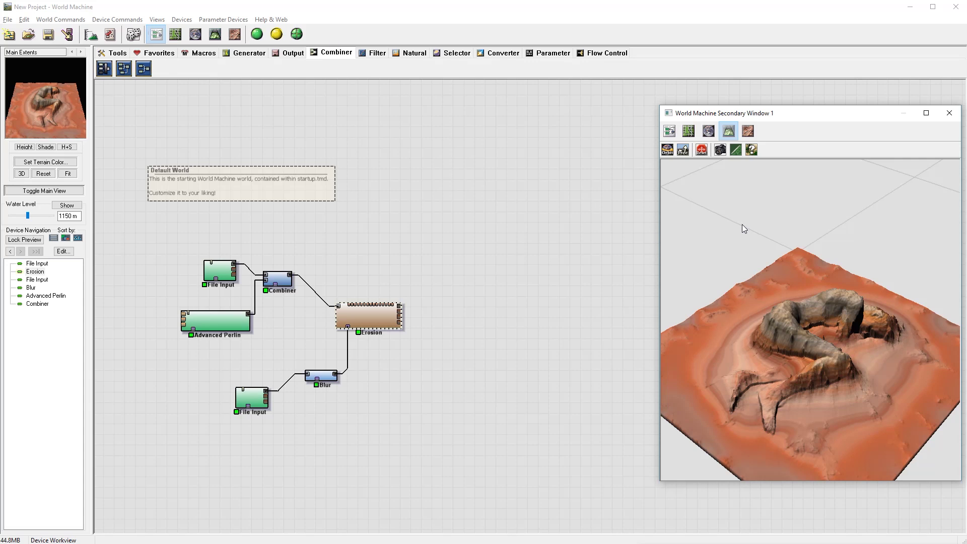
# Add a Colorizer device after the Erosion, feed it from the Erosion's second output, and build the world
pyautogui.click(494, 54)
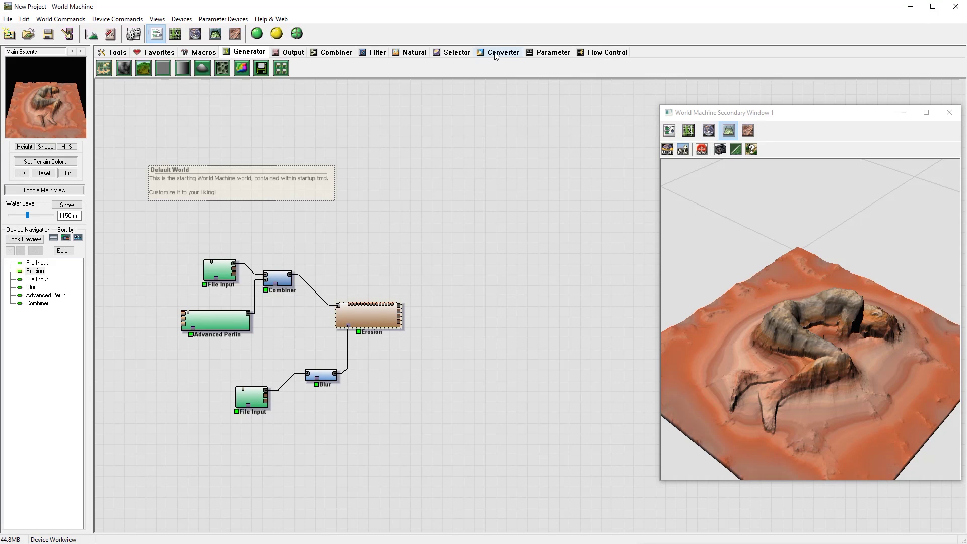
pyautogui.click(204, 70)
pyautogui.click(466, 302)
pyautogui.moveTo(400, 308); pyautogui.dragTo(459, 303)
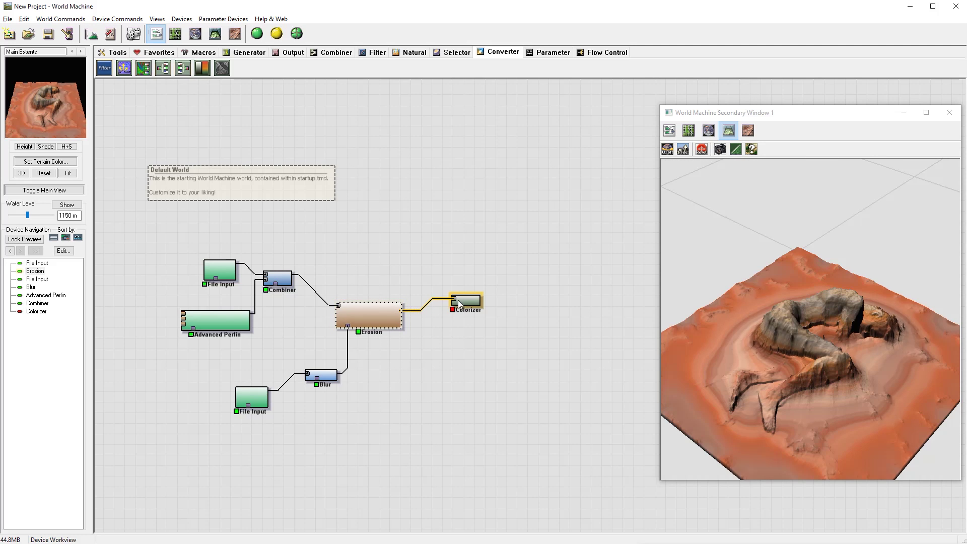
pyautogui.click(465, 301)
pyautogui.moveTo(796, 313); pyautogui.dragTo(860, 402)
pyautogui.click(257, 34)
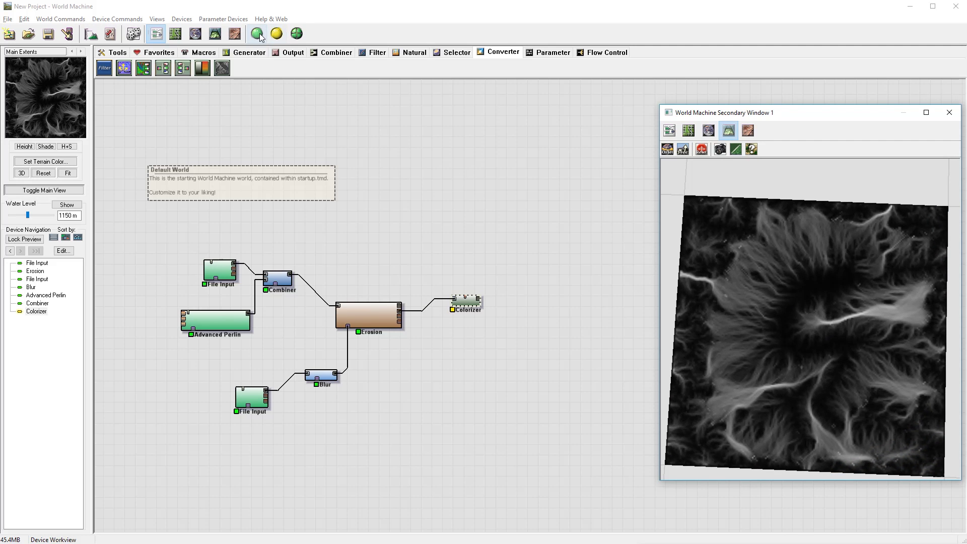
pyautogui.moveTo(799, 331); pyautogui.dragTo(820, 314)
pyautogui.scroll(6, 790, 318)
# Feed the Colorizer from the Erosion's third output, replace that with the fourth output, and build the world after each connection
pyautogui.click(400, 316)
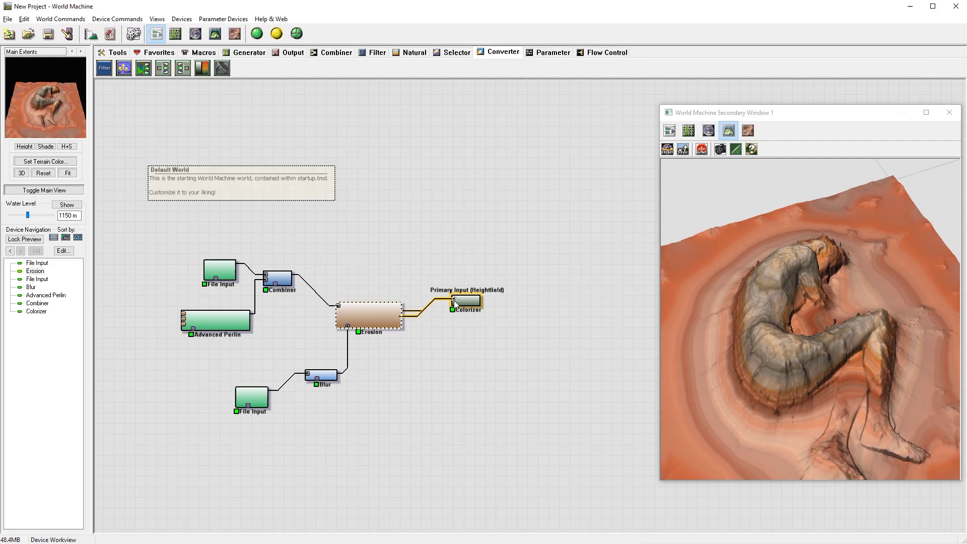
pyautogui.click(460, 304)
pyautogui.click(257, 33)
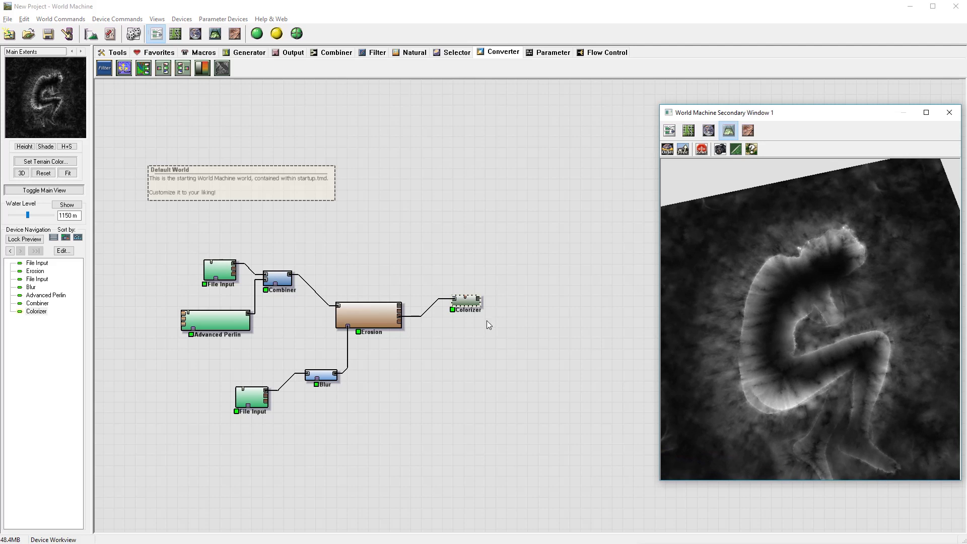
pyautogui.moveTo(400, 321); pyautogui.dragTo(455, 299)
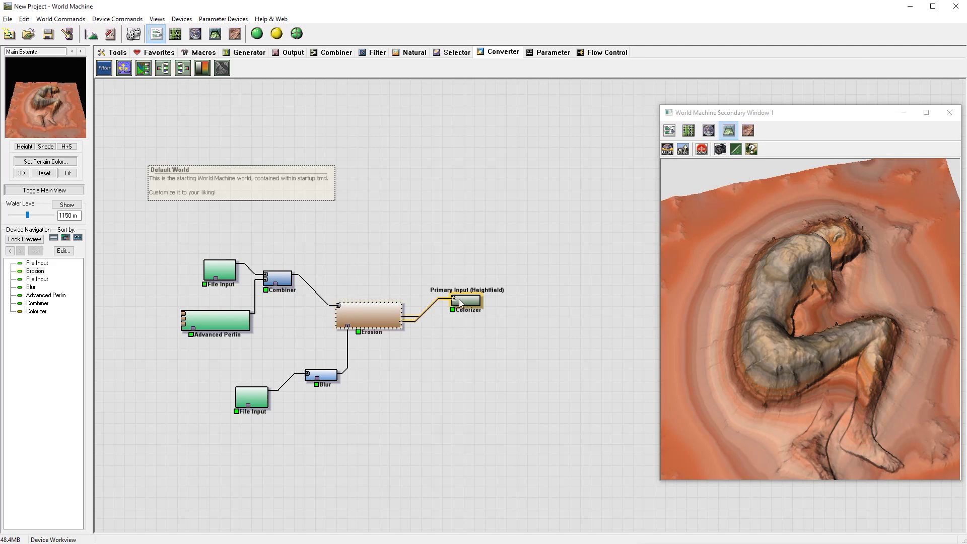
pyautogui.click(257, 33)
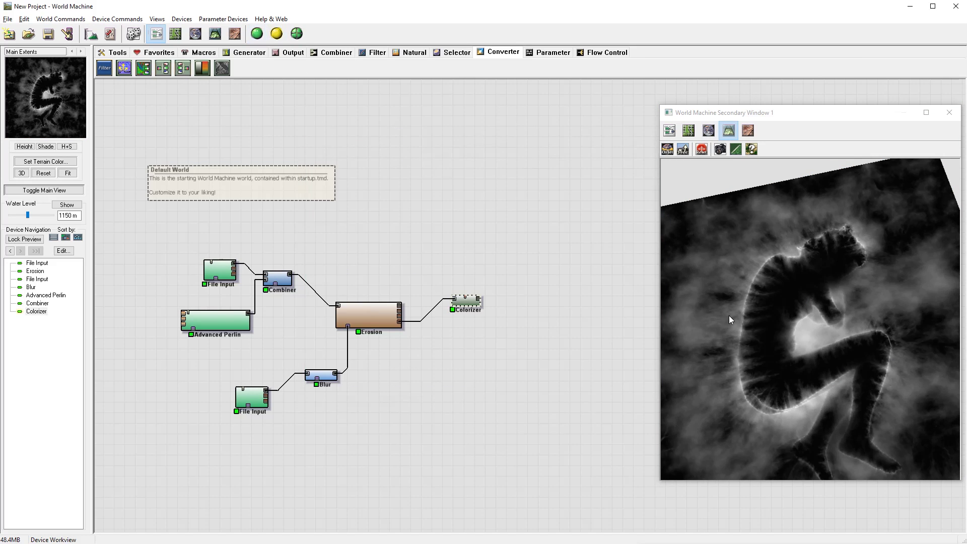
pyautogui.moveTo(832, 352); pyautogui.dragTo(823, 371)
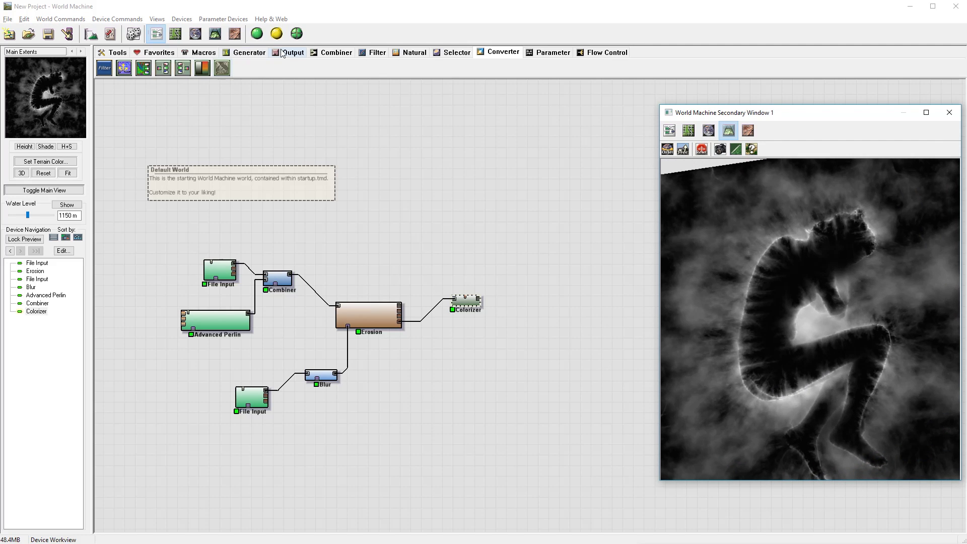
# Add a Bitmap Output device fed by the Colorizer, accept its default file properties, and line the two devices up
pyautogui.click(300, 57)
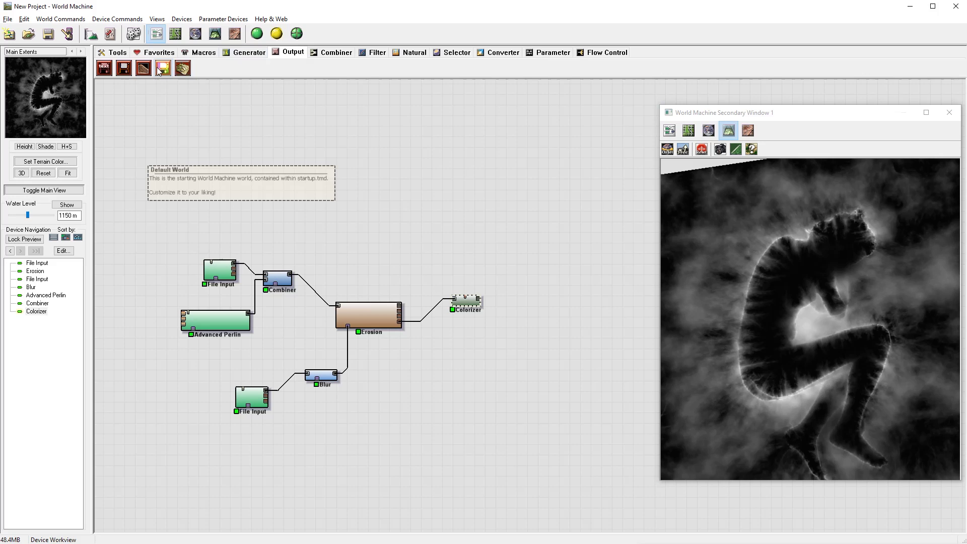
pyautogui.click(158, 69)
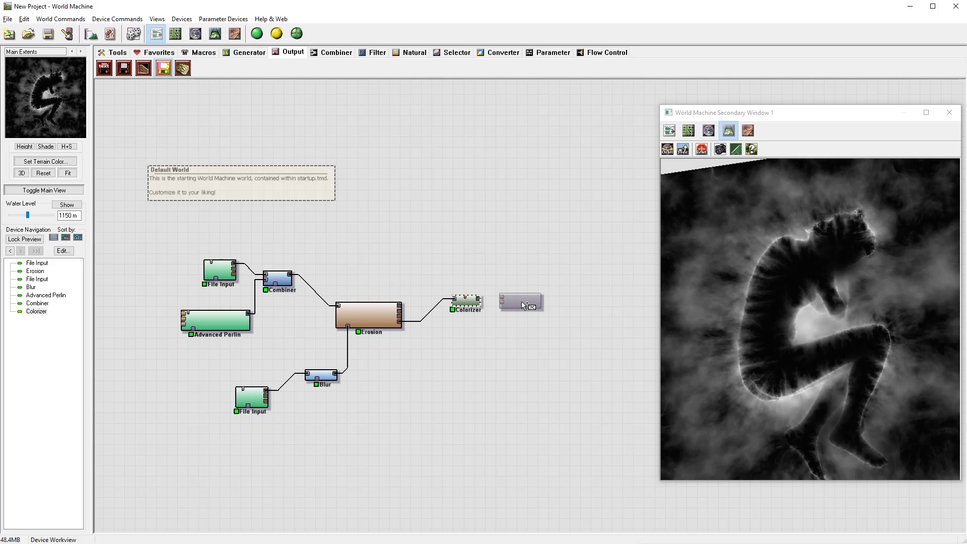
pyautogui.click(521, 302)
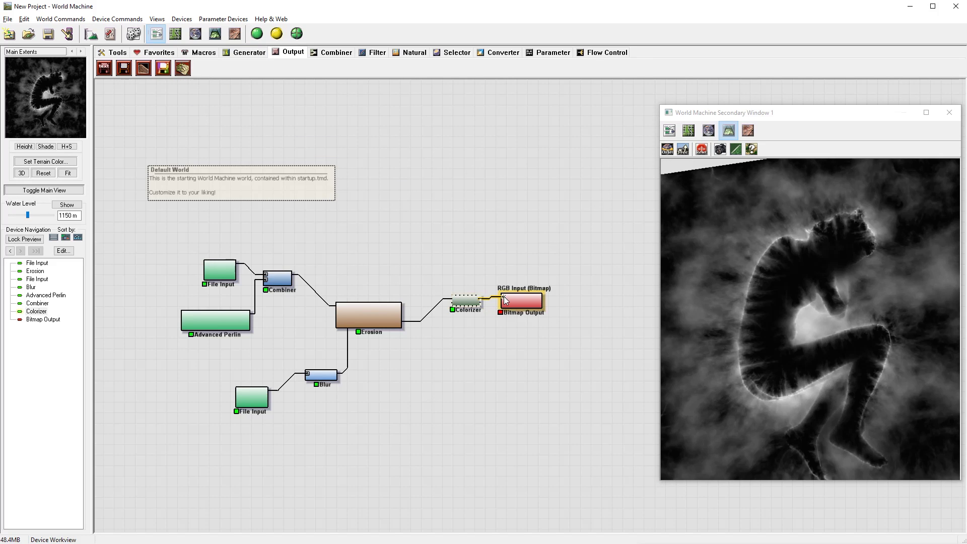
pyautogui.moveTo(522, 303); pyautogui.dragTo(536, 305)
pyautogui.doubleClick(533, 303)
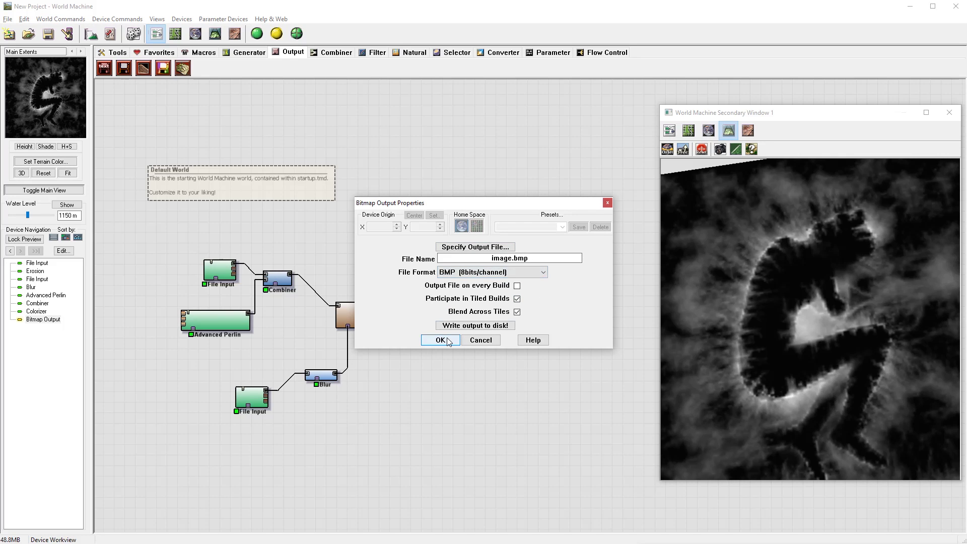
pyautogui.click(444, 340)
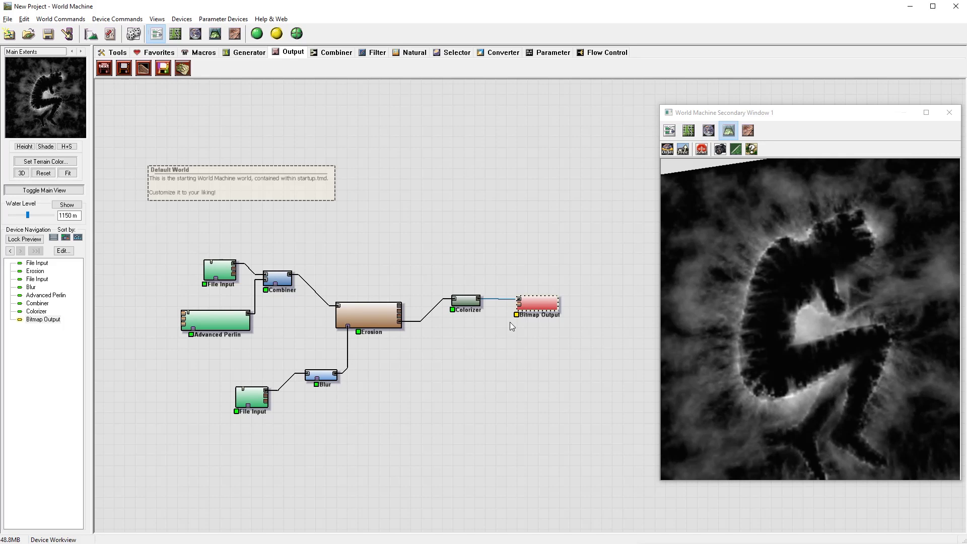
pyautogui.moveTo(466, 301); pyautogui.dragTo(463, 297)
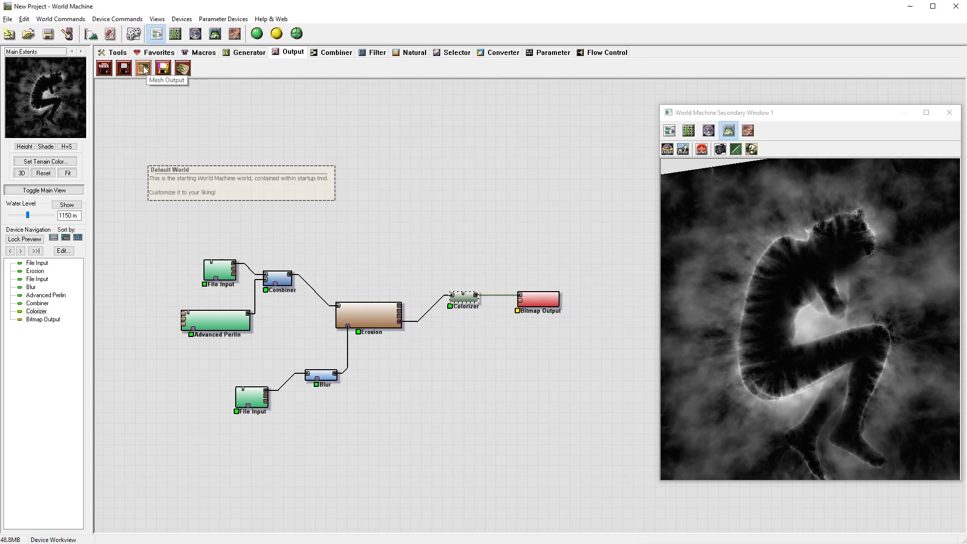
# Place a Mesh Output device below the Colorizer and connect the Erosion's main heightfield output to it
pyautogui.click(163, 68)
pyautogui.click(507, 343)
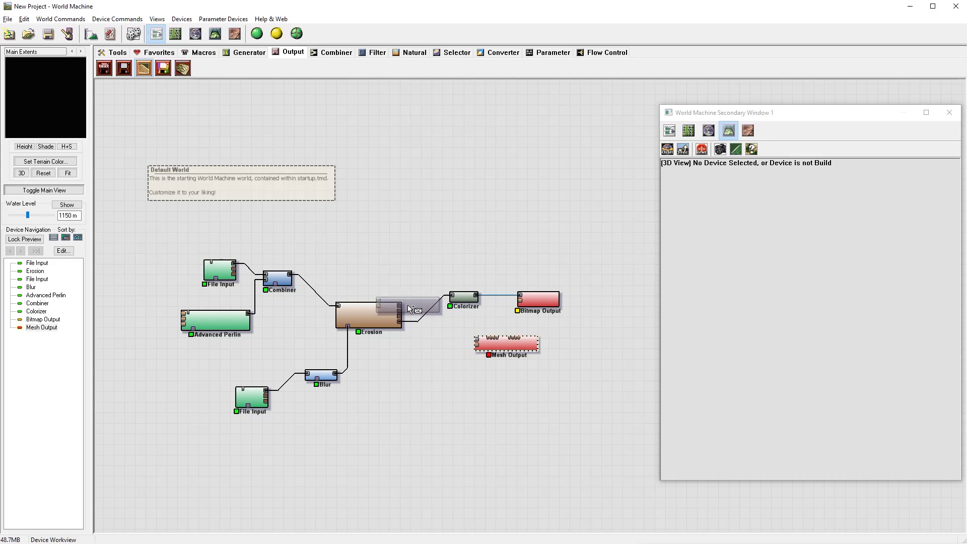
pyautogui.moveTo(401, 308); pyautogui.dragTo(438, 331)
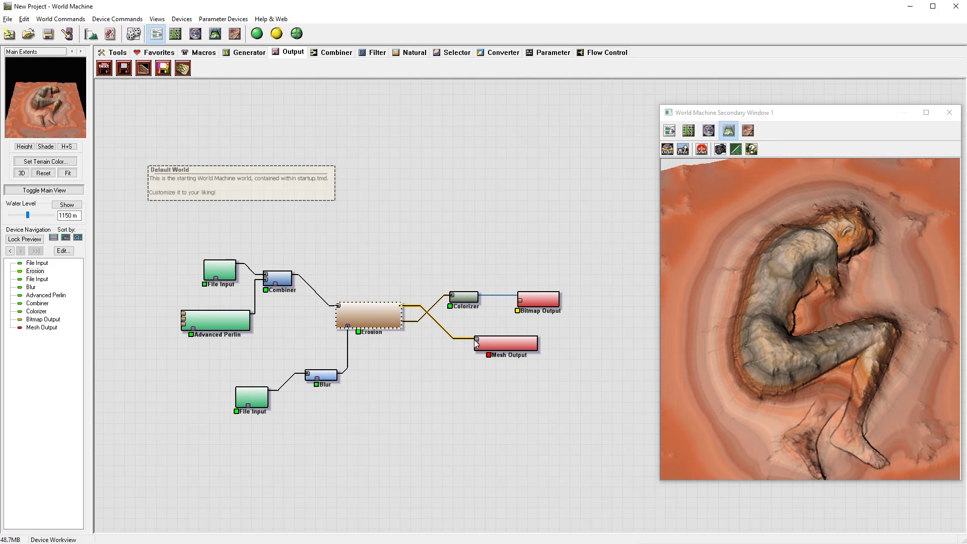
# Try the Simple Mesh Reduction mesh type in the Mesh Output's properties and cancel the settings
pyautogui.doubleClick(495, 342)
pyautogui.click(470, 202)
pyautogui.click(471, 211)
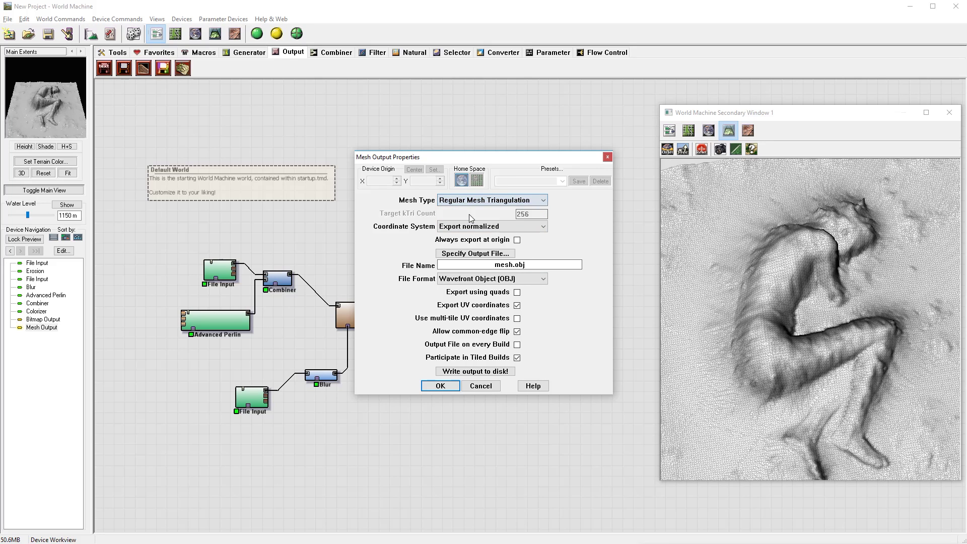
pyautogui.click(526, 203)
pyautogui.click(528, 213)
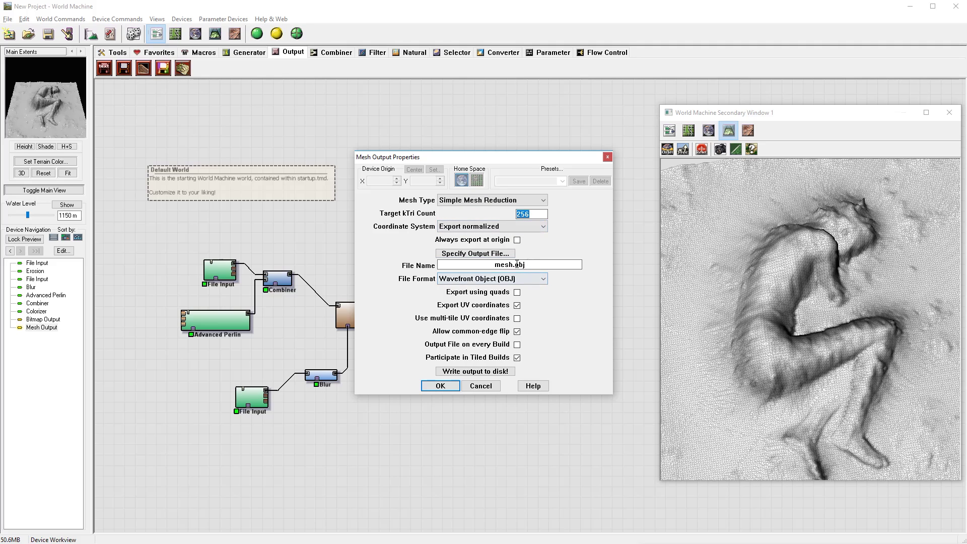
pyautogui.click(482, 386)
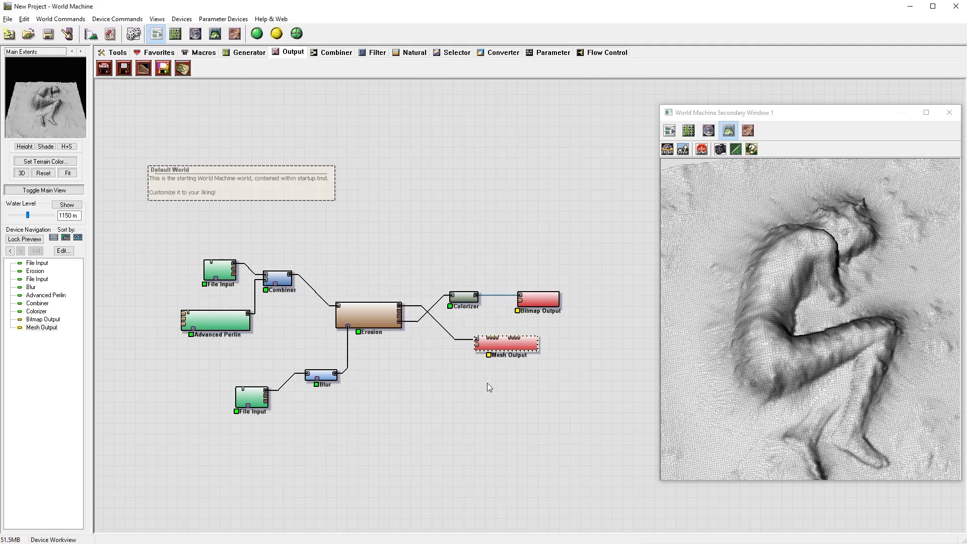
# Shift the Mesh Output slightly away from the Erosion, build the world, and inspect the resulting mesh around the figure
pyautogui.moveTo(522, 343); pyautogui.dragTo(531, 344)
pyautogui.moveTo(770, 290); pyautogui.dragTo(689, 235)
pyautogui.click(257, 34)
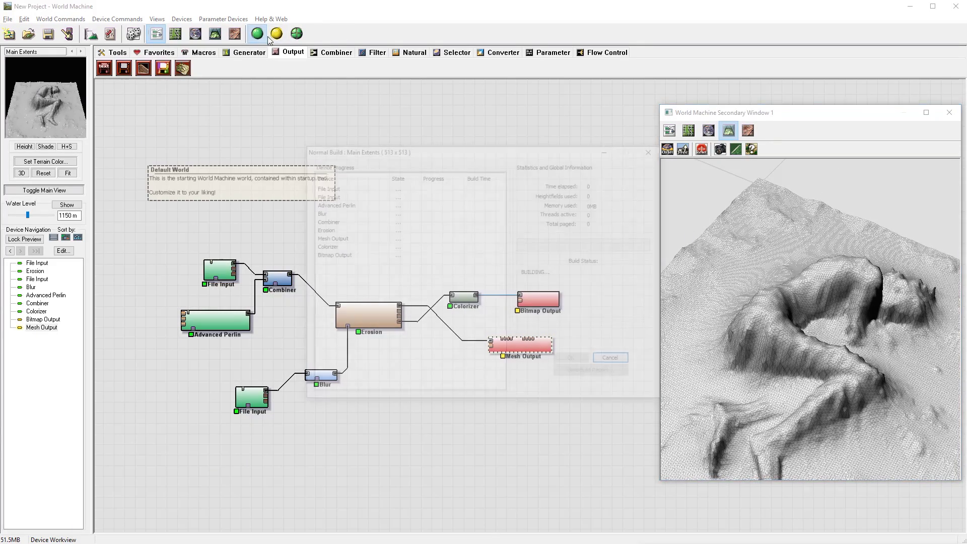
pyautogui.moveTo(796, 293); pyautogui.dragTo(888, 360)
pyautogui.scroll(5, 779, 329)
pyautogui.scroll(-4, 808, 322)
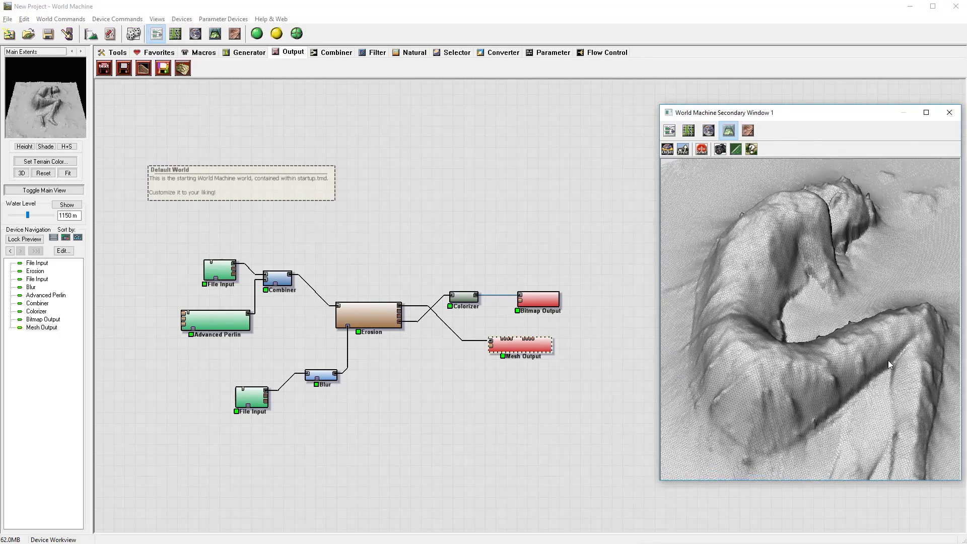
pyautogui.scroll(-3, 888, 361)
# Build the full nialScan15_01.tmd world and examine the eroded figure terrain from several angles
pyautogui.moveTo(382, 307); pyautogui.dragTo(404, 314)
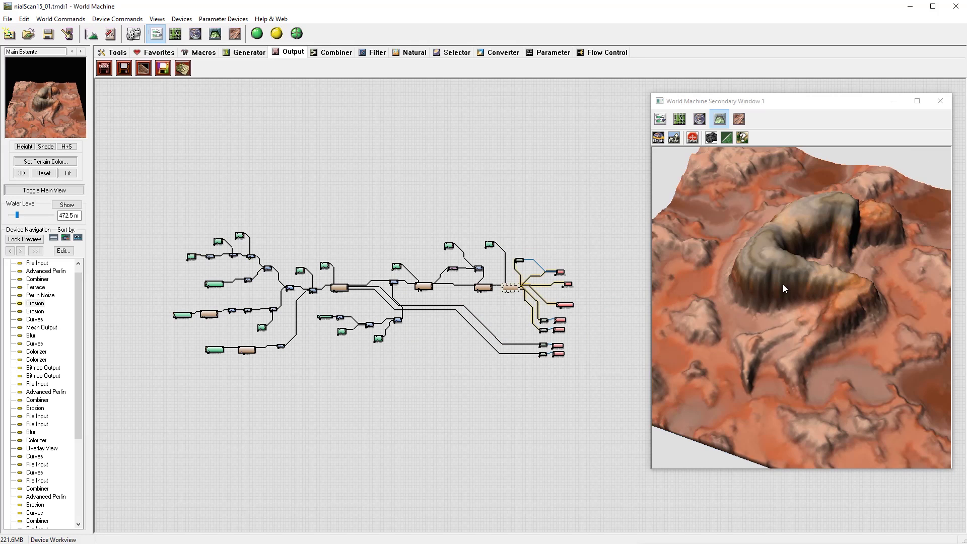
pyautogui.moveTo(783, 284); pyautogui.dragTo(778, 276)
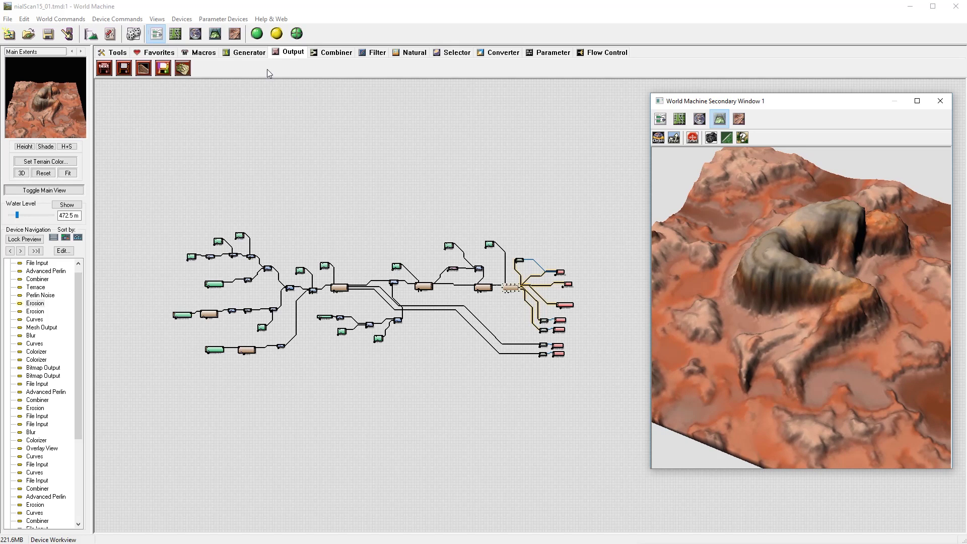
pyautogui.moveTo(876, 325); pyautogui.dragTo(857, 305)
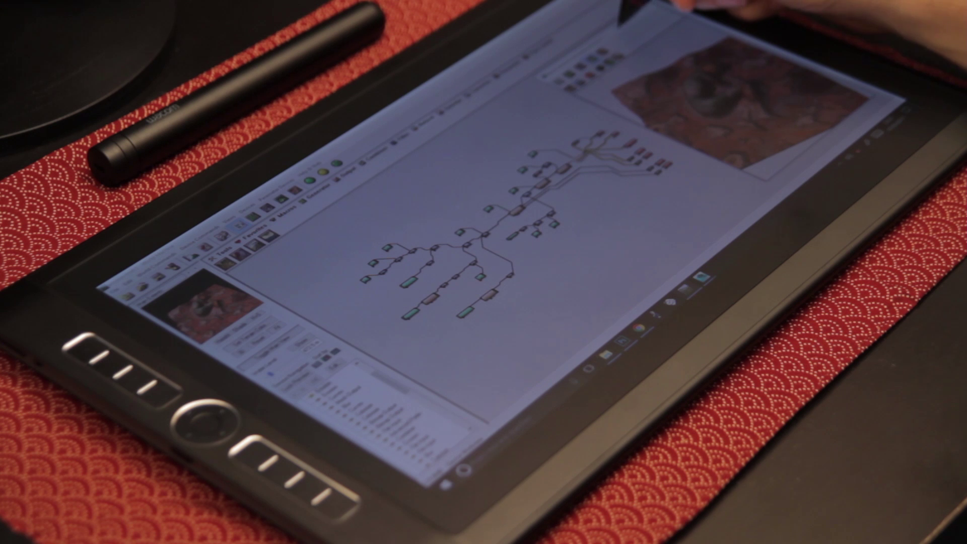
pyautogui.click(311, 180)
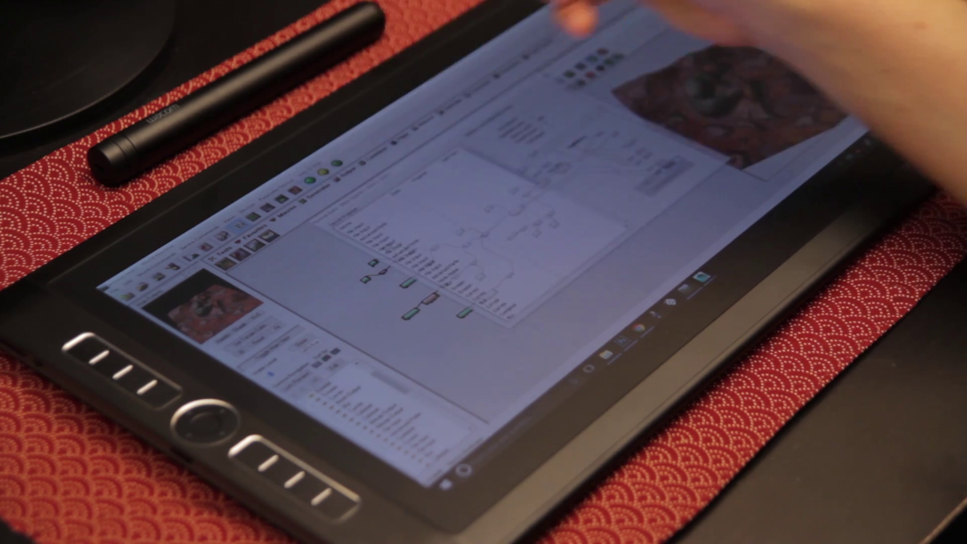
pyautogui.moveTo(490, 111); pyautogui.dragTo(448, 146)
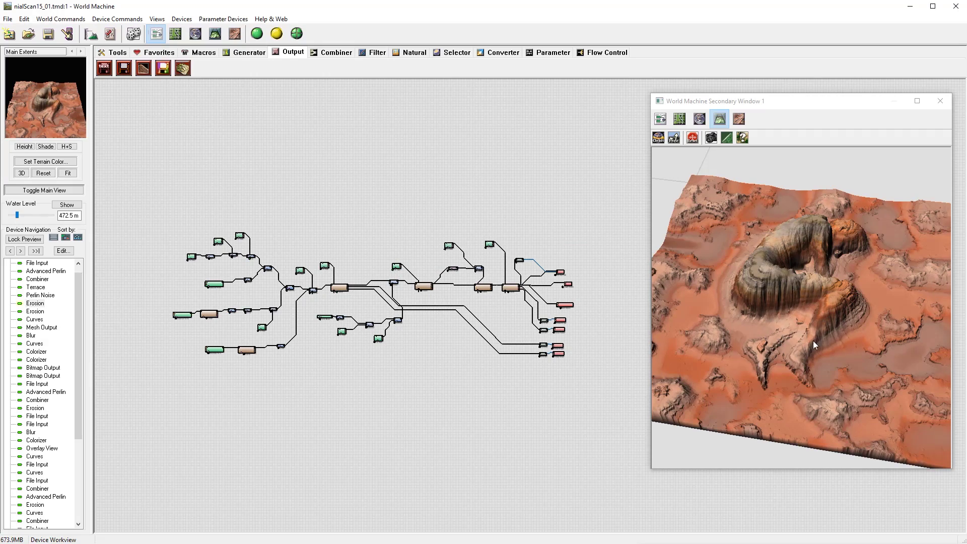
pyautogui.moveTo(813, 341); pyautogui.dragTo(847, 271)
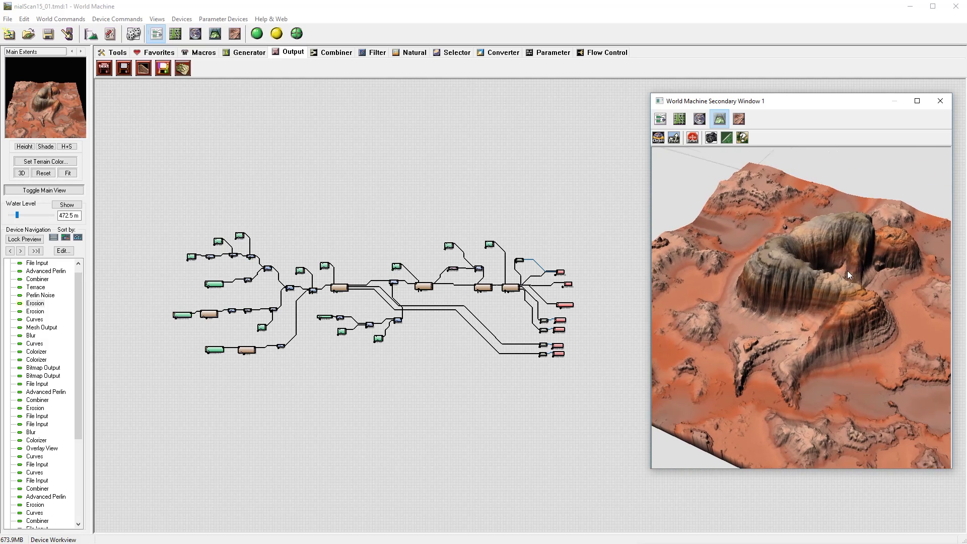
pyautogui.click(393, 233)
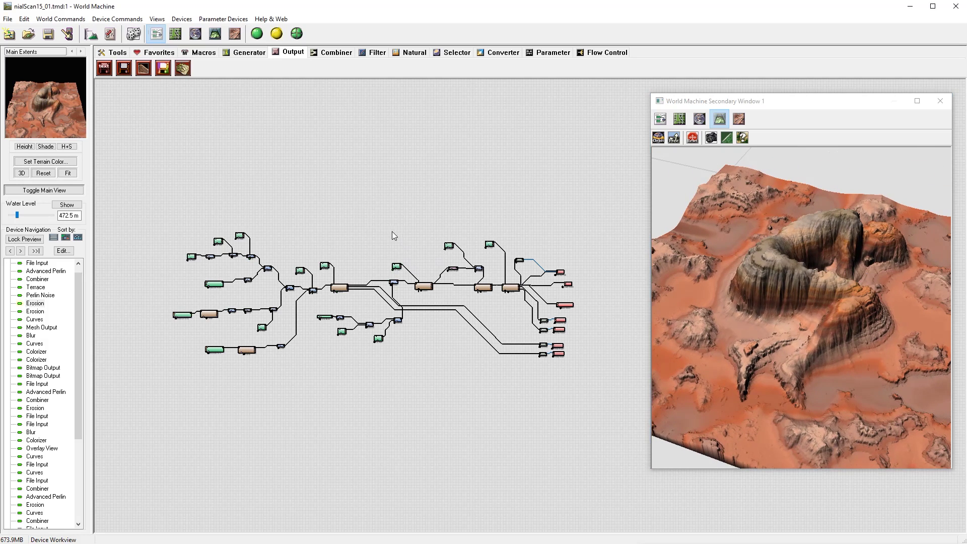
# Examine the source figure heightmap in the first File Input device and the Blur devices that follow it
pyautogui.click(191, 257)
pyautogui.scroll(3, 322, 224)
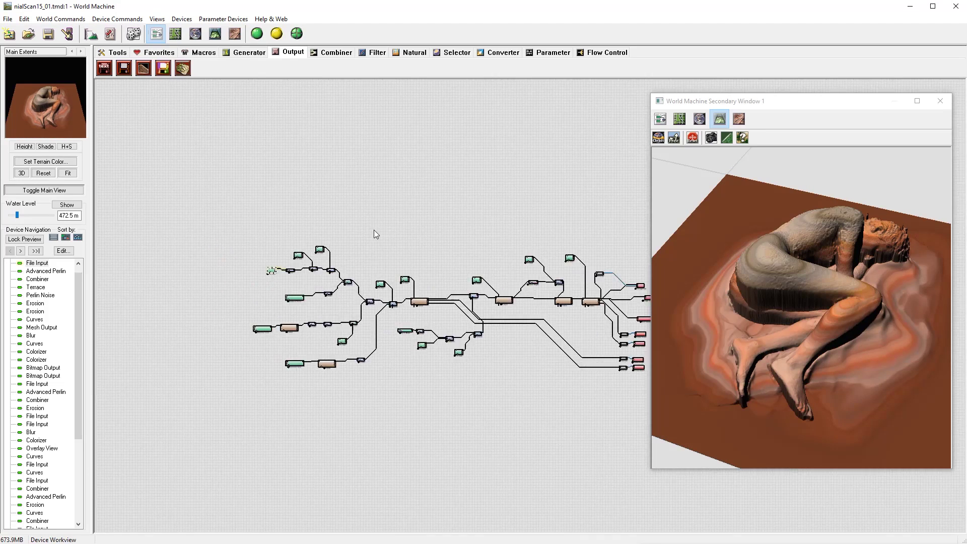
pyautogui.moveTo(818, 309); pyautogui.dragTo(802, 358)
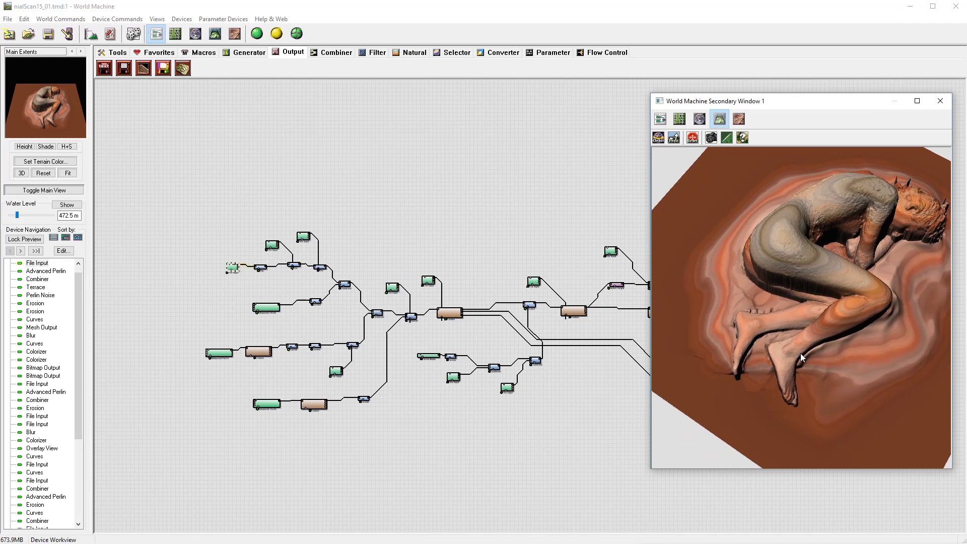
pyautogui.moveTo(790, 318)
pyautogui.mouseDown()
pyautogui.moveTo(781, 310)
pyautogui.moveTo(790, 312)
pyautogui.mouseUp()
pyautogui.scroll(5, 320, 261)
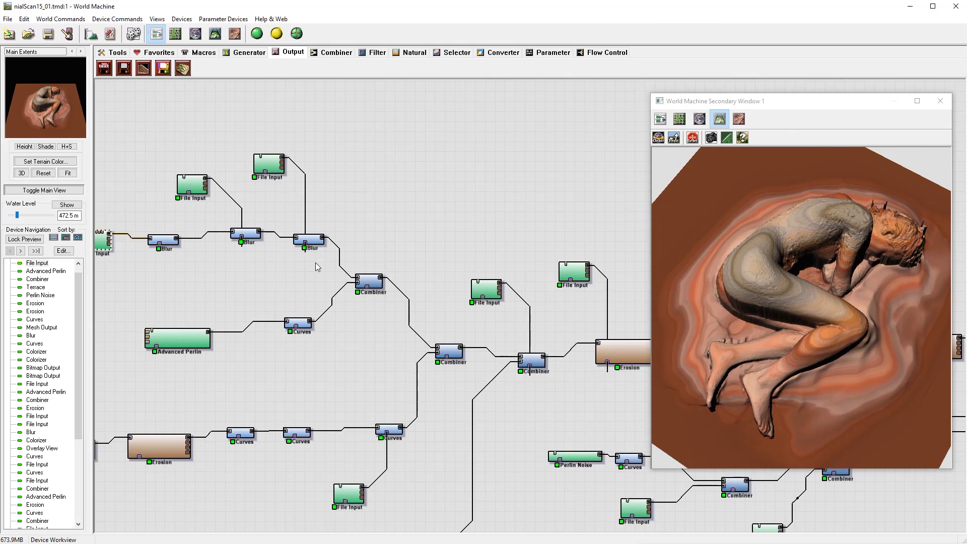
# Compare the source figure heightmap in the first File Input with the output of the first Blur device
pyautogui.scroll(2, 407, 297)
pyautogui.click(355, 298)
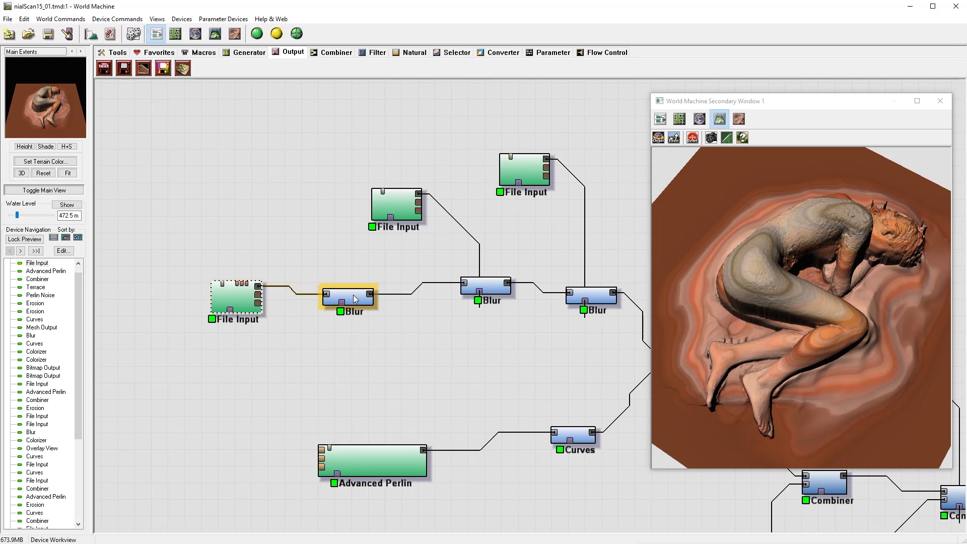
pyautogui.moveTo(355, 299); pyautogui.dragTo(364, 296)
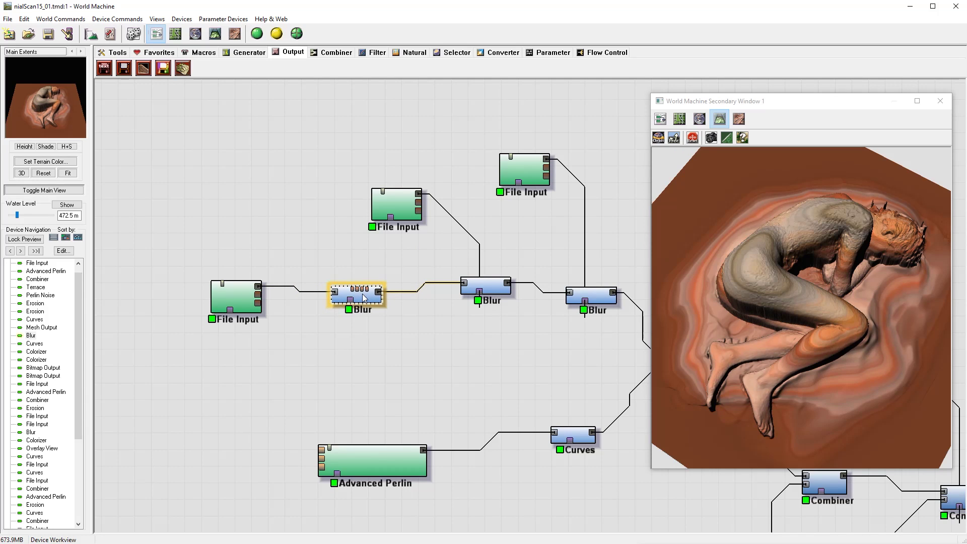
pyautogui.click(240, 295)
pyautogui.click(348, 298)
pyautogui.moveTo(704, 264); pyautogui.dragTo(860, 241)
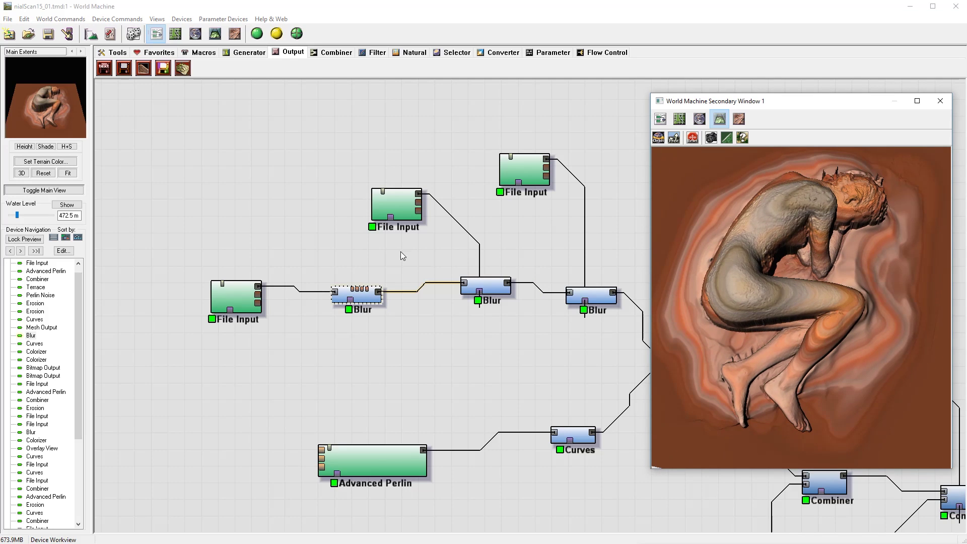
pyautogui.click(370, 298)
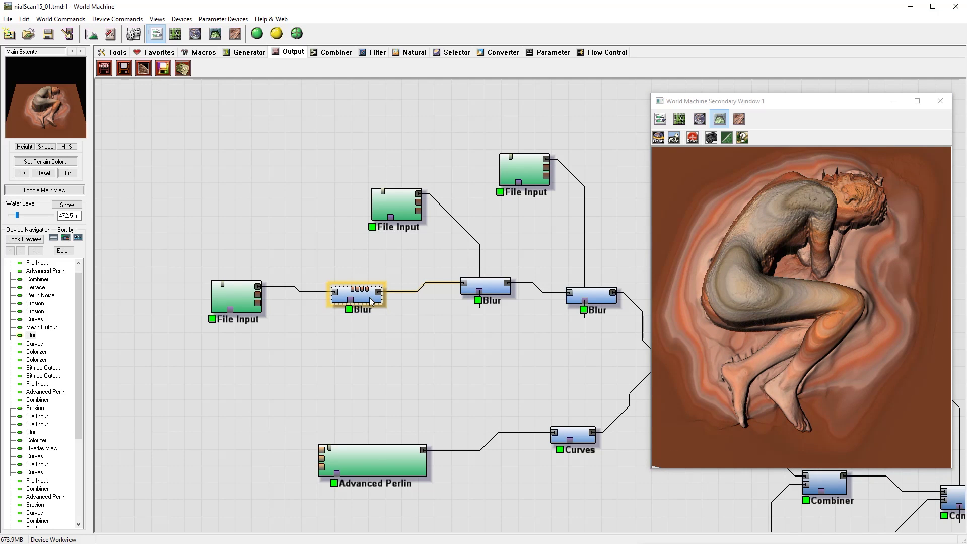
# Examine the second Blur device and its File Input mask, comparing its output with that of the first Blur
pyautogui.click(485, 287)
pyautogui.moveTo(675, 262); pyautogui.dragTo(799, 277)
pyautogui.click(401, 202)
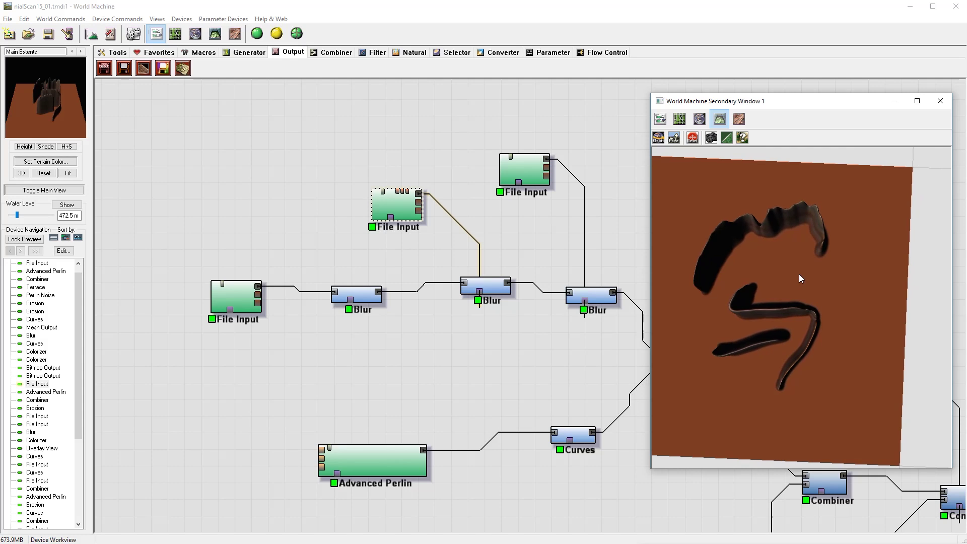
pyautogui.click(486, 296)
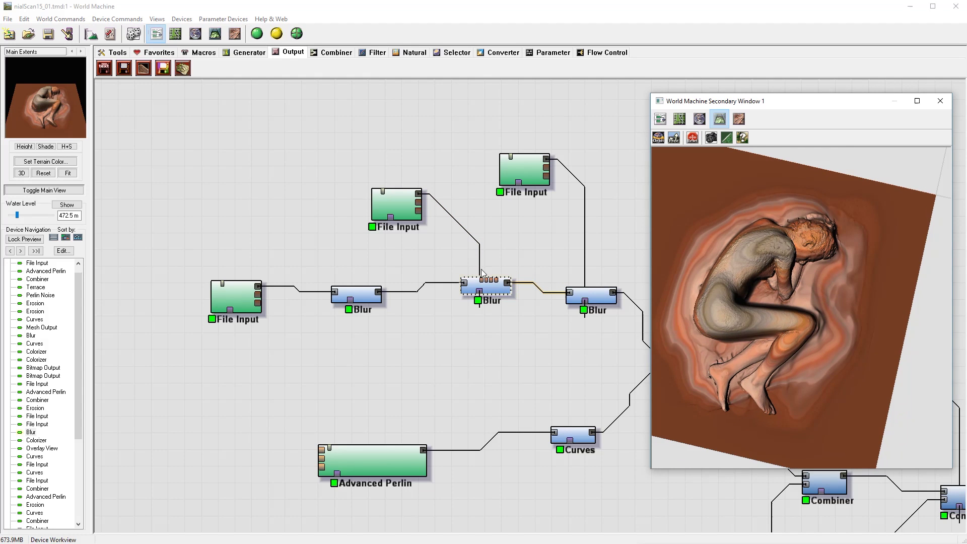
pyautogui.click(356, 294)
pyautogui.click(486, 288)
pyautogui.moveTo(836, 322); pyautogui.dragTo(751, 274)
# Examine the third Blur device and its File Input mask, comparing the blurred figure with the source heightmap
pyautogui.click(598, 297)
pyautogui.moveTo(694, 301); pyautogui.dragTo(755, 298)
pyautogui.click(539, 176)
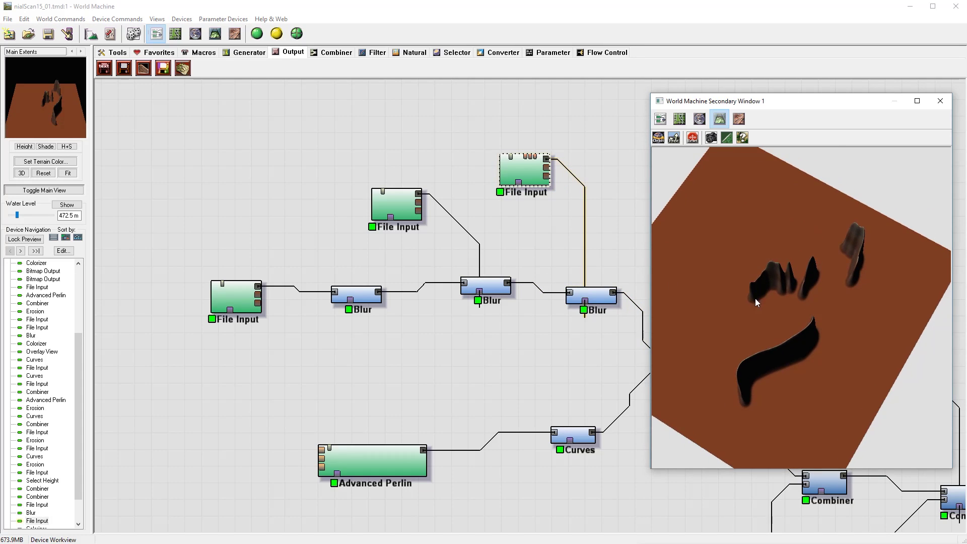
pyautogui.click(595, 300)
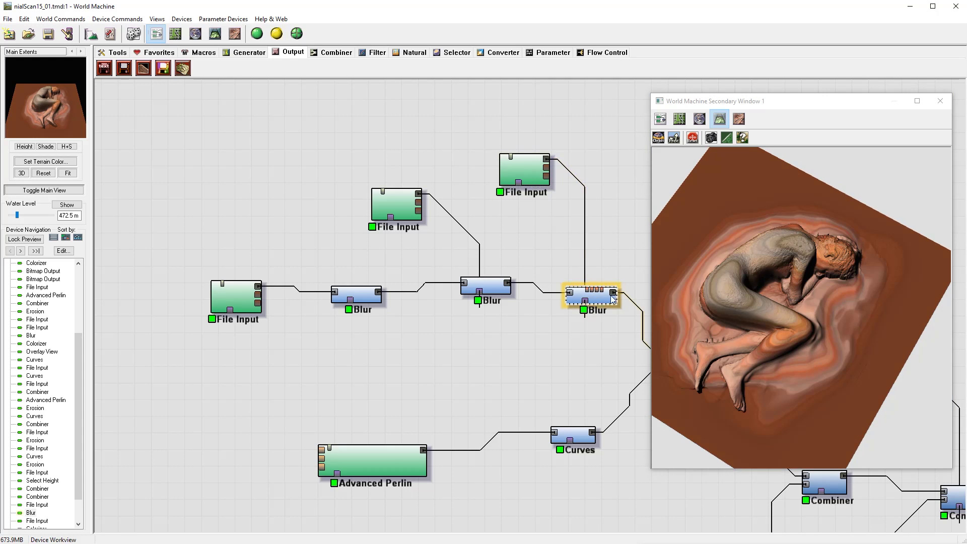
pyautogui.click(242, 307)
pyautogui.click(582, 299)
pyautogui.moveTo(712, 319)
pyautogui.mouseDown()
pyautogui.moveTo(761, 300)
pyautogui.moveTo(725, 317)
pyautogui.mouseUp()
# Examine the upper Advanced Perlin and Curves devices, and compare the figure before and after the Combiner that blends in this noise
pyautogui.moveTo(599, 335); pyautogui.dragTo(437, 270, button='right')
pyautogui.click(204, 393)
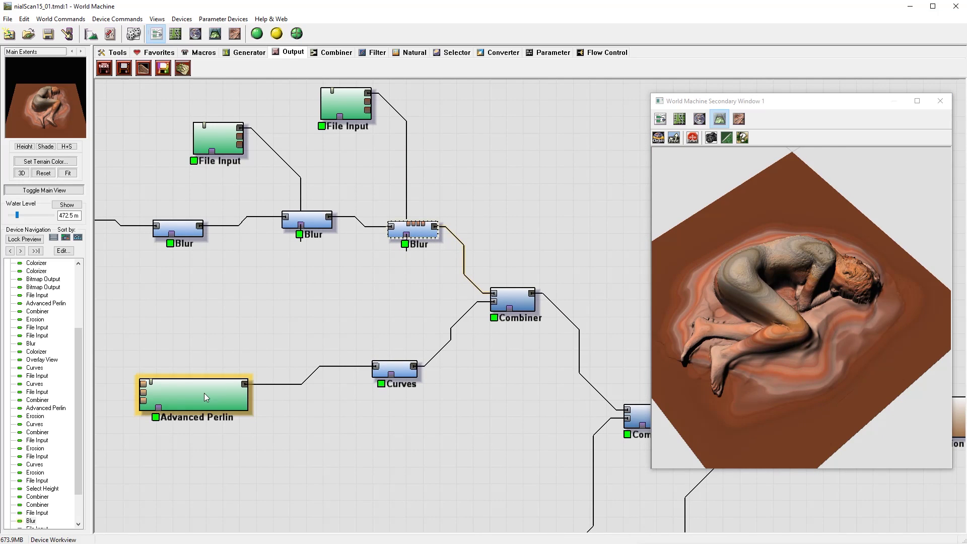
pyautogui.moveTo(828, 305); pyautogui.dragTo(770, 337)
pyautogui.click(406, 369)
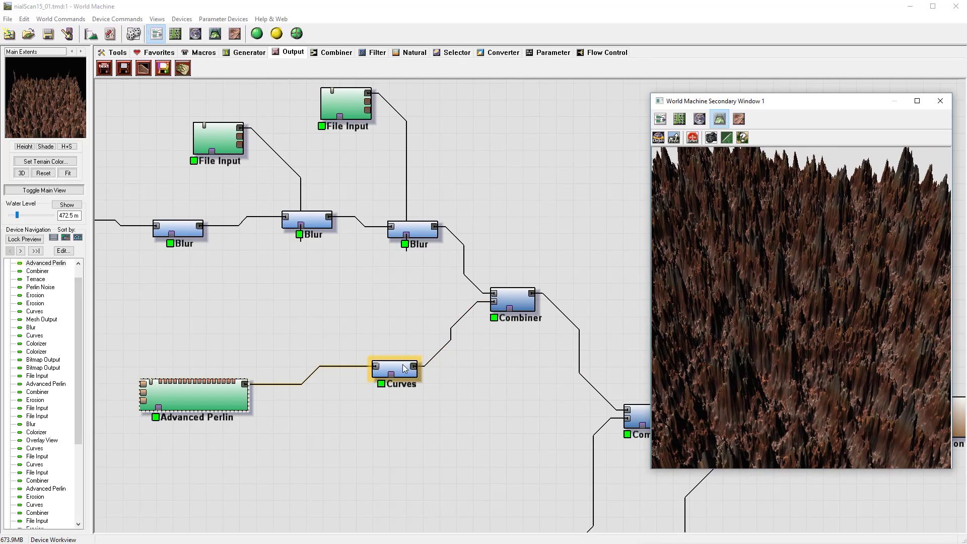
pyautogui.click(524, 302)
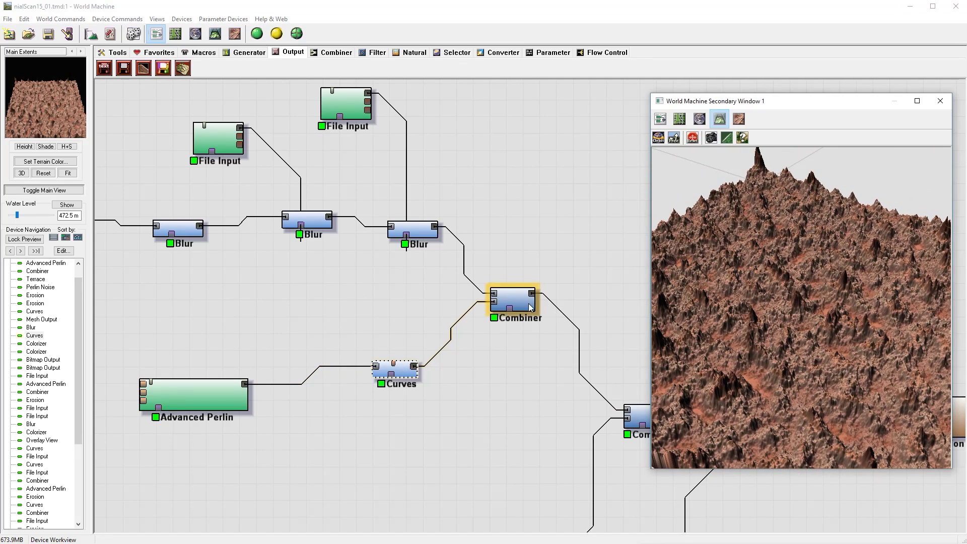
pyautogui.click(425, 238)
pyautogui.click(508, 299)
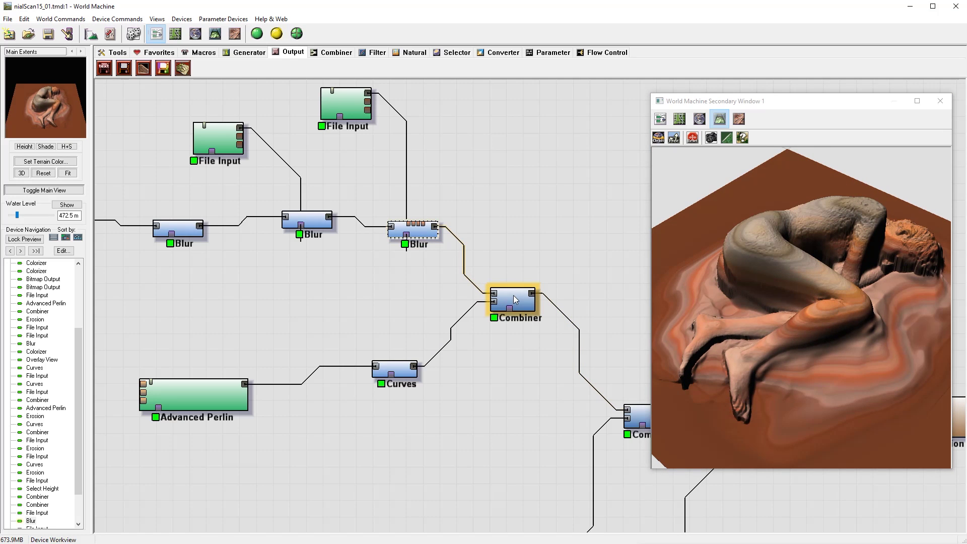
pyautogui.moveTo(820, 292)
pyautogui.mouseDown()
pyautogui.moveTo(844, 293)
pyautogui.moveTo(820, 299)
pyautogui.mouseUp()
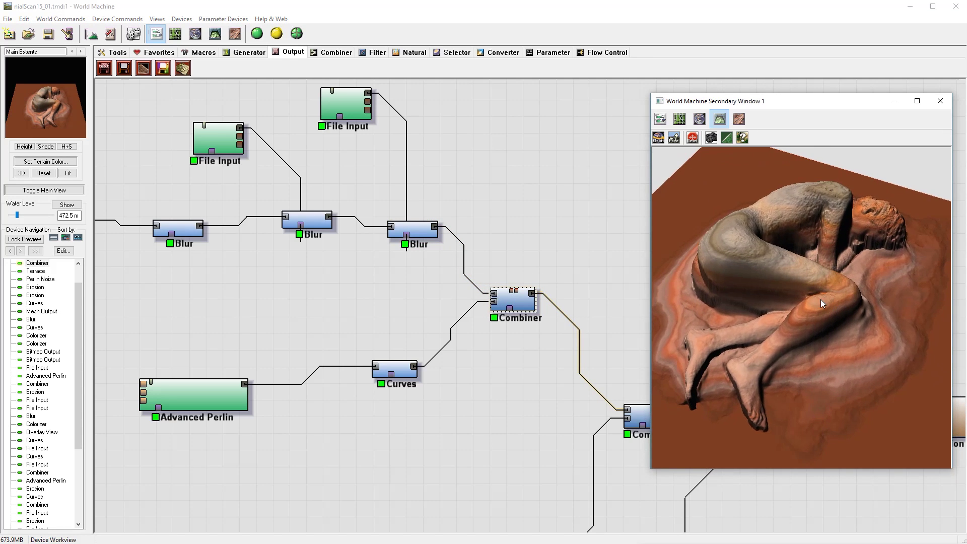
pyautogui.click(600, 289)
# Examine the middle branch's Advanced Perlin terrain through its Erosion and first two Curves devices
pyautogui.moveTo(599, 363); pyautogui.dragTo(599, 232, button='middle')
pyautogui.scroll(-3, 252, 385)
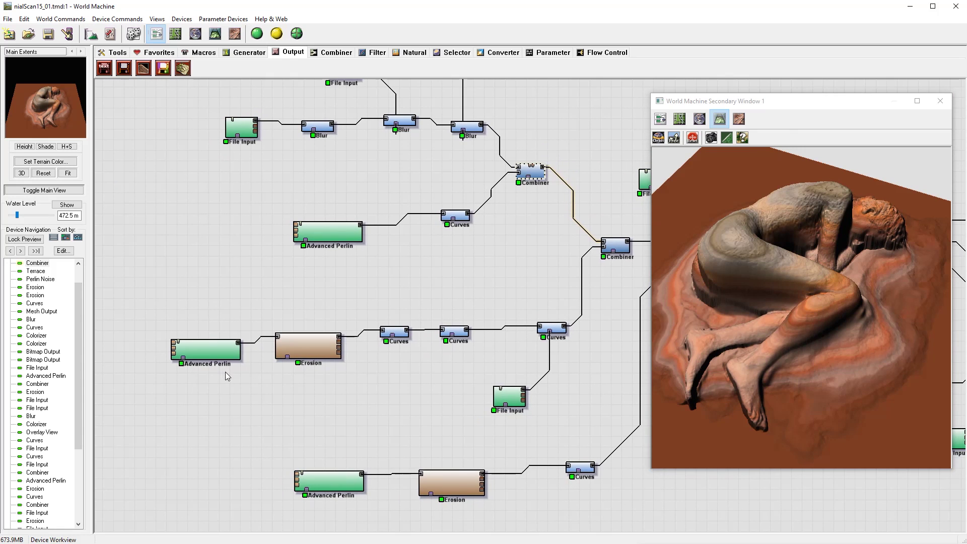
pyautogui.click(214, 355)
pyautogui.moveTo(778, 323); pyautogui.dragTo(696, 308)
pyautogui.click(316, 347)
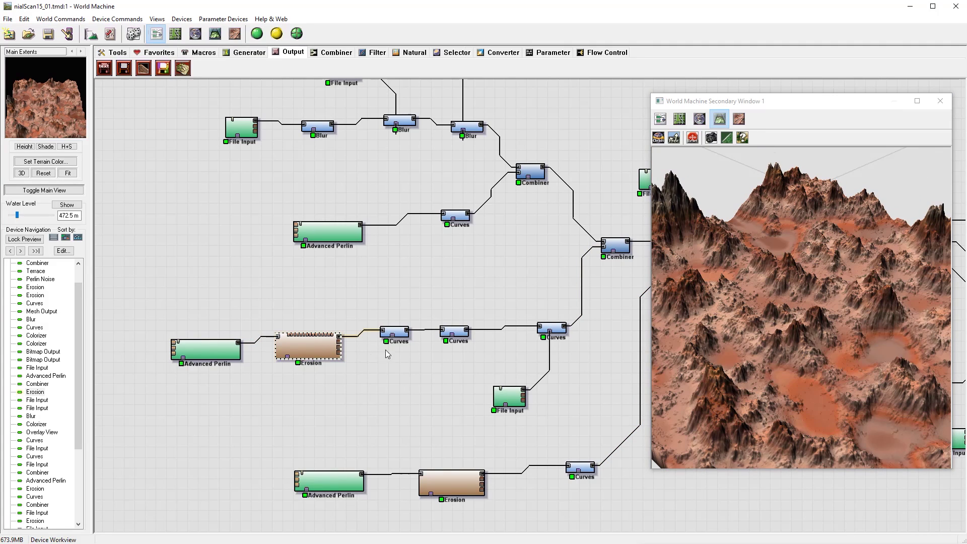
pyautogui.click(400, 334)
pyautogui.click(459, 334)
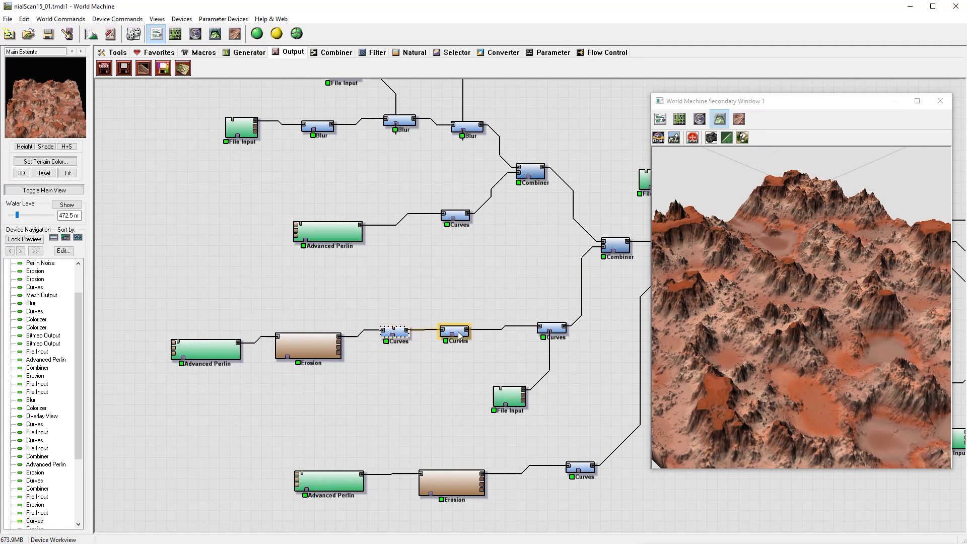
pyautogui.click(459, 335)
# Examine the middle branch's third Curves device together with the File Input that masks it
pyautogui.click(547, 331)
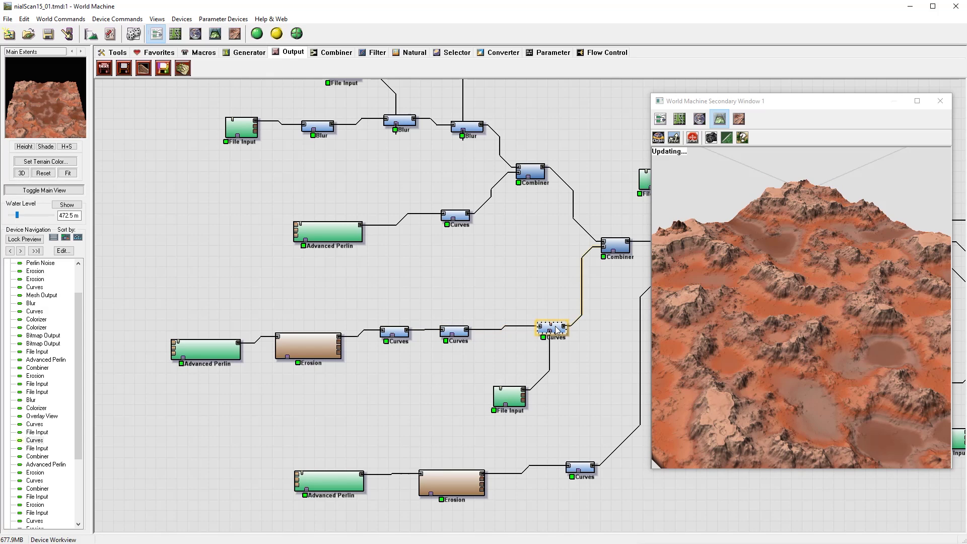
pyautogui.click(512, 401)
pyautogui.moveTo(859, 275); pyautogui.dragTo(680, 260)
pyautogui.click(559, 332)
# Examine the Combiner that merges the figure with the middle terrain branch, comparing it with the preceding figure Combiner
pyautogui.moveTo(619, 255); pyautogui.dragTo(479, 258, button='right')
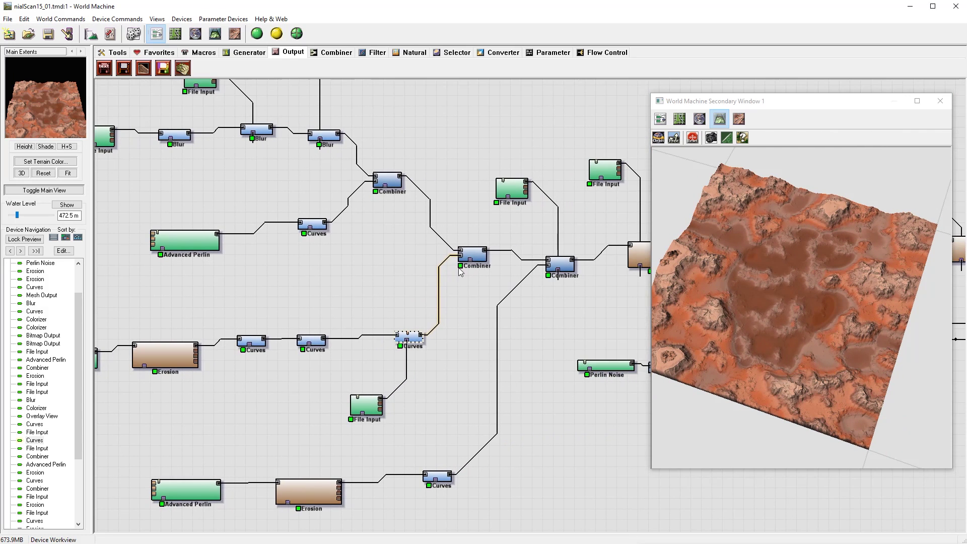
pyautogui.click(478, 258)
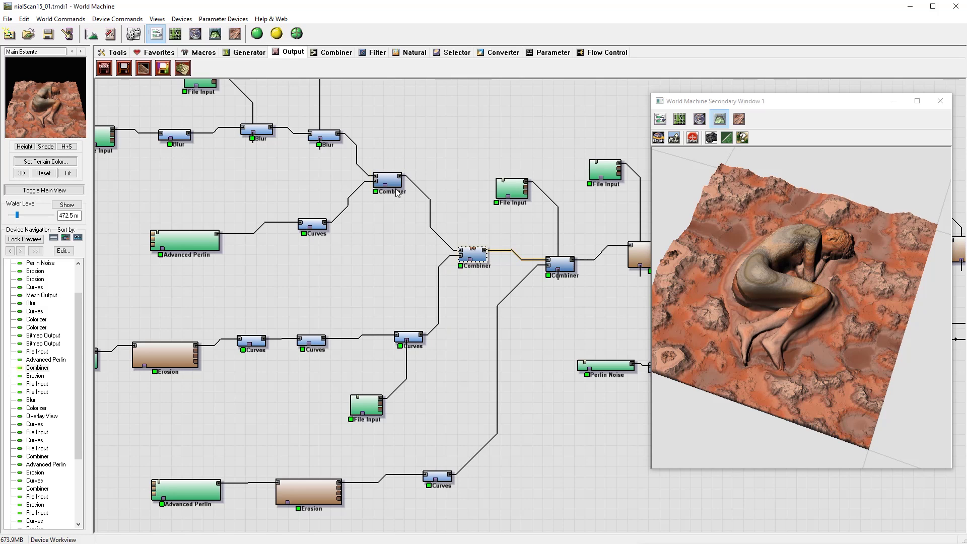
pyautogui.click(396, 190)
pyautogui.click(480, 261)
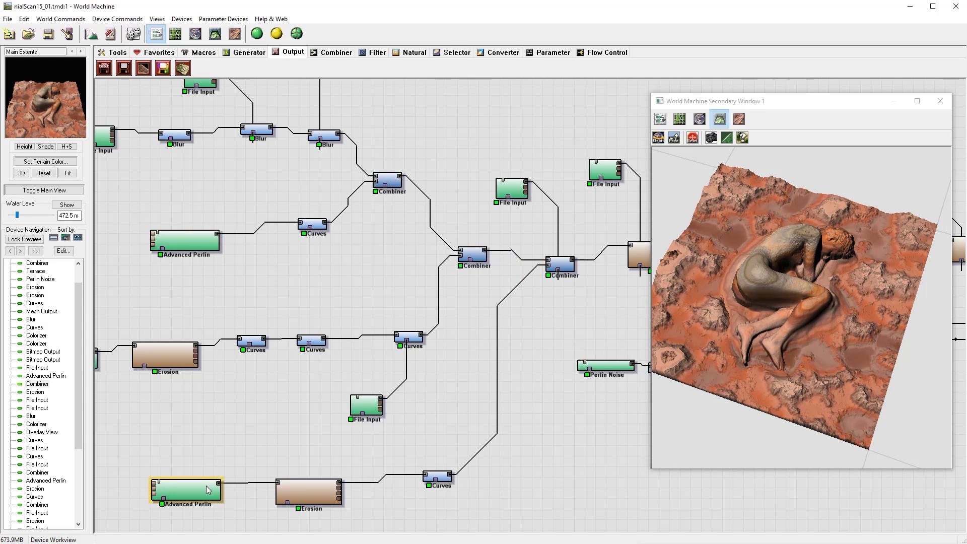
# Inspect the masked Combiner before the main Erosion up close, comparing its terrain with the preceding Combiner's output
pyautogui.click(566, 266)
pyautogui.moveTo(670, 266); pyautogui.dragTo(745, 243)
pyautogui.scroll(3, 734, 288)
pyautogui.scroll(3, 733, 287)
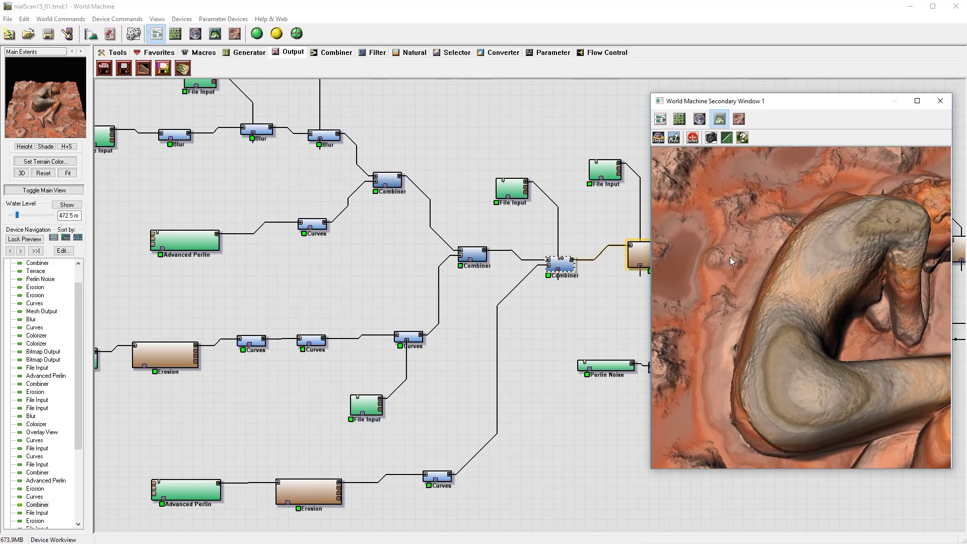
pyautogui.click(476, 257)
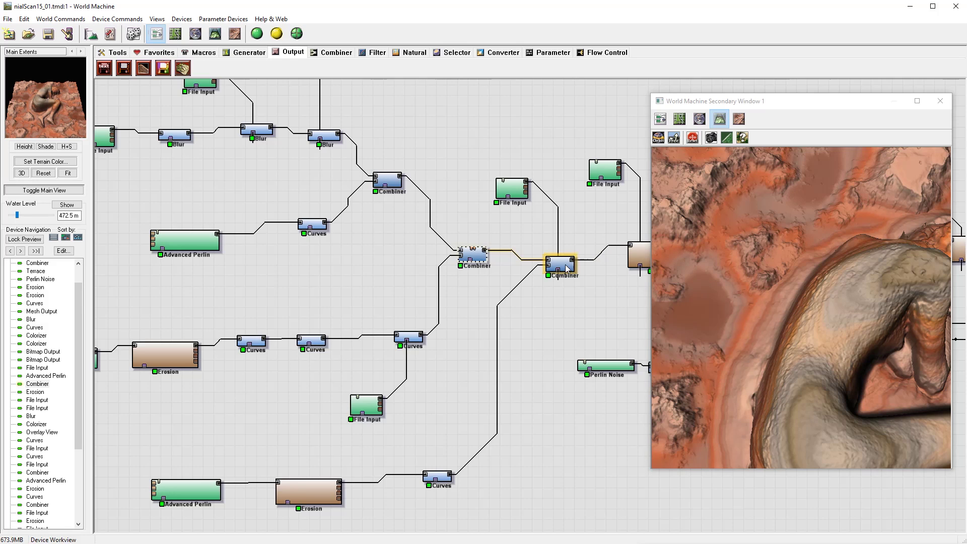
pyautogui.click(568, 268)
# Examine the lower branch's Advanced Perlin, Erosion and Curves devices in turn
pyautogui.scroll(-3, 479, 376)
pyautogui.click(317, 423)
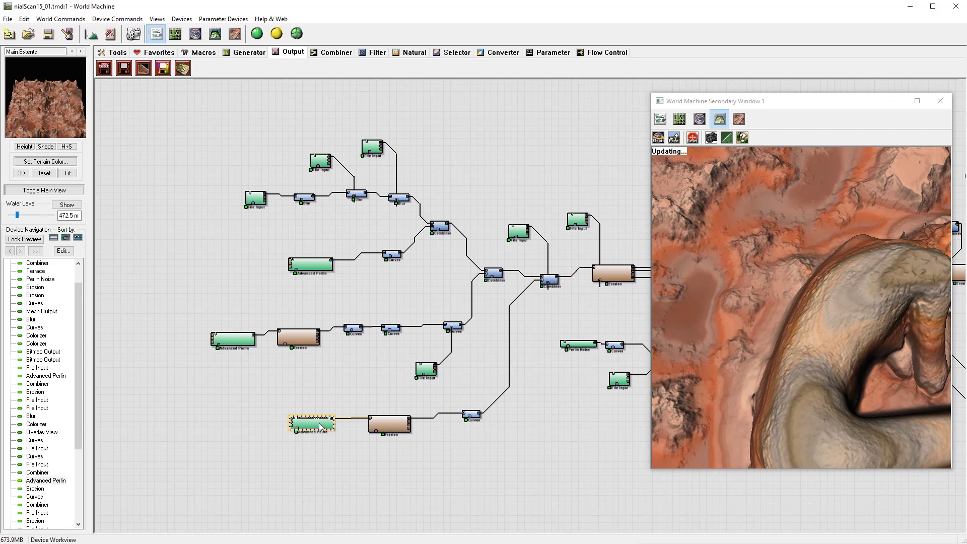
pyautogui.click(404, 426)
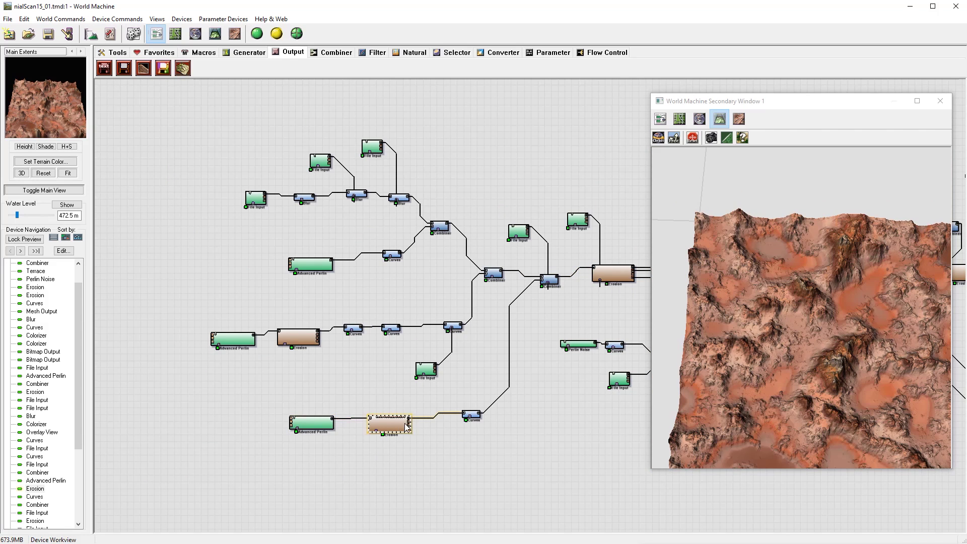
pyautogui.click(475, 416)
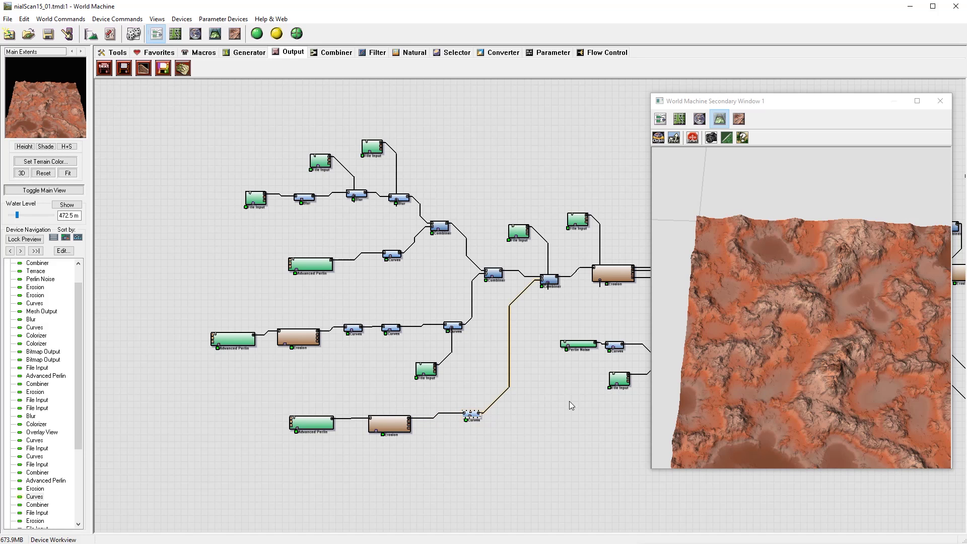
pyautogui.moveTo(723, 323); pyautogui.dragTo(740, 333)
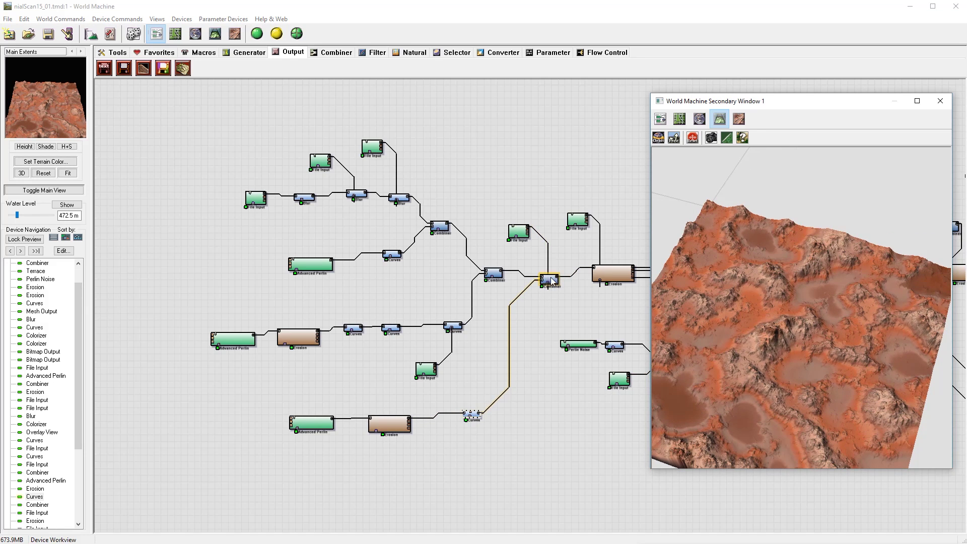
# Examine the File Input mask that controls the last Combiner before the main Erosion, along with the combined terrain
pyautogui.click(552, 280)
pyautogui.click(518, 240)
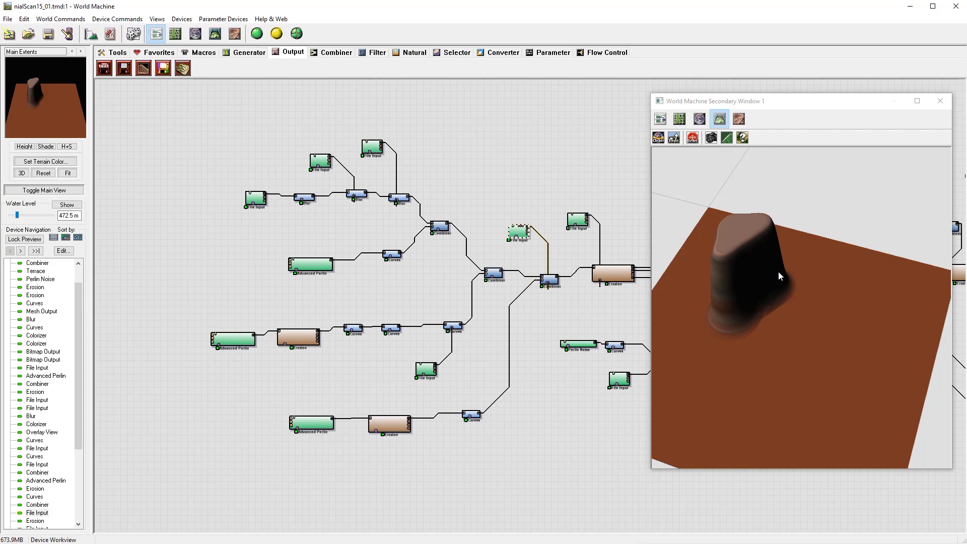
pyautogui.click(552, 279)
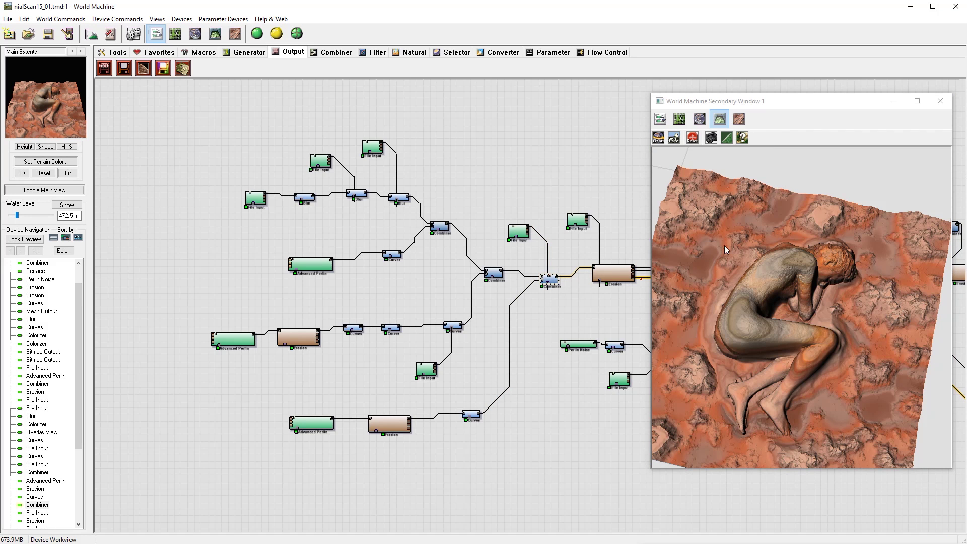
# Examine the main Erosion device's effect on the figure and the File Input that masks it, from several angles
pyautogui.moveTo(591, 299); pyautogui.dragTo(408, 310, button='right')
pyautogui.click(427, 291)
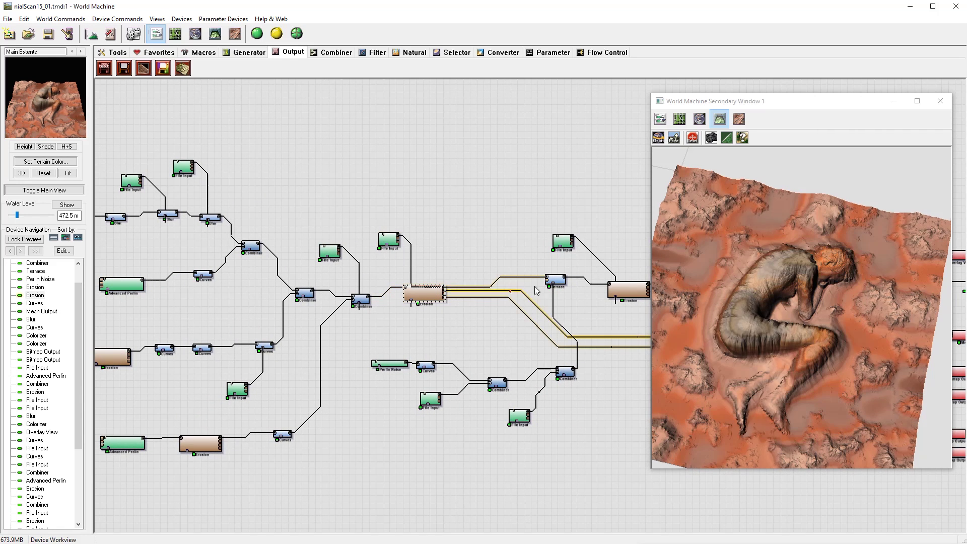
pyautogui.moveTo(786, 187); pyautogui.dragTo(771, 318)
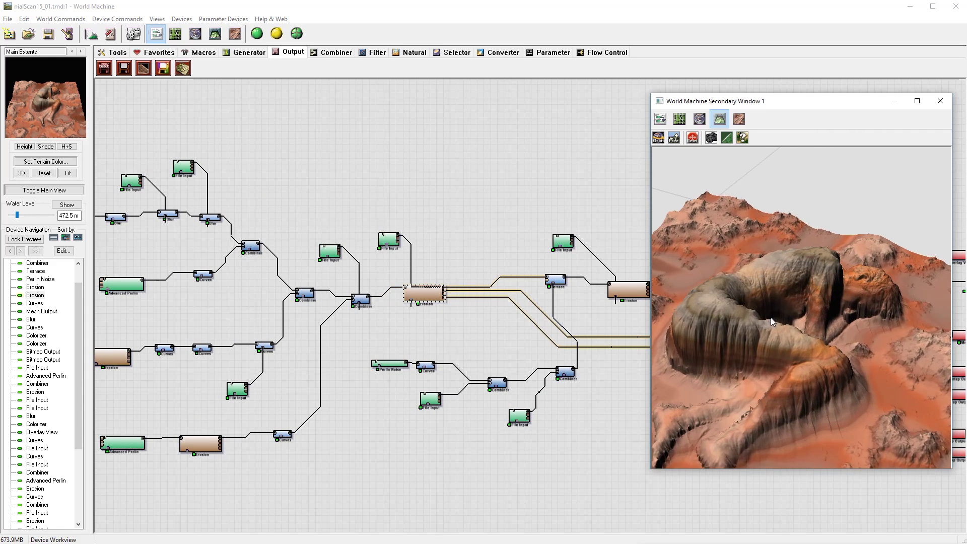
pyautogui.click(389, 239)
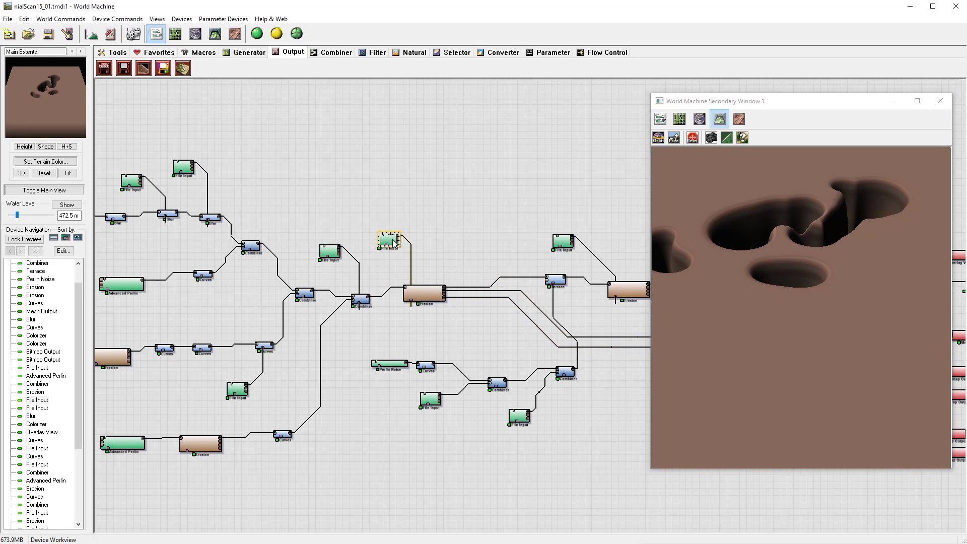
pyautogui.moveTo(795, 302); pyautogui.dragTo(780, 337)
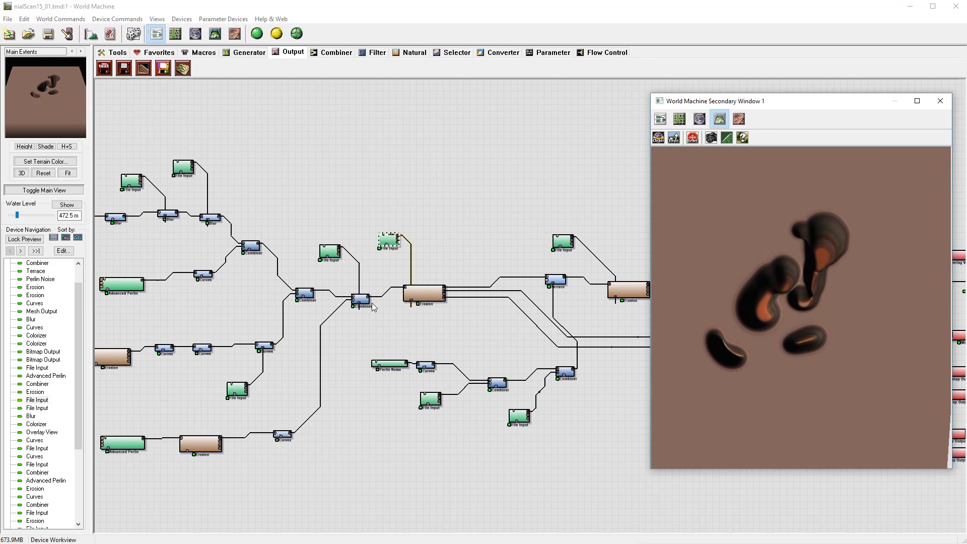
pyautogui.click(435, 292)
pyautogui.moveTo(761, 252); pyautogui.dragTo(719, 267)
# Compare the combined figure terrain just before the main Erosion with the eroded result
pyautogui.moveTo(504, 305); pyautogui.dragTo(395, 253, button='right')
pyautogui.moveTo(439, 299); pyautogui.dragTo(249, 252, button='right')
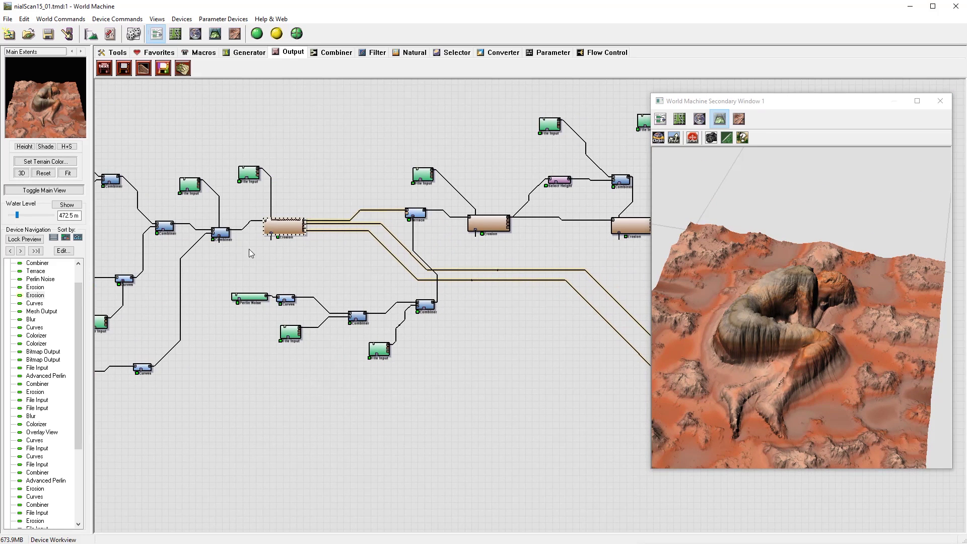
pyautogui.click(226, 236)
pyautogui.click(297, 232)
# Examine the terrain of the Terrace device that directly follows the main Erosion
pyautogui.moveTo(370, 261); pyautogui.dragTo(351, 250, button='right')
pyautogui.click(402, 213)
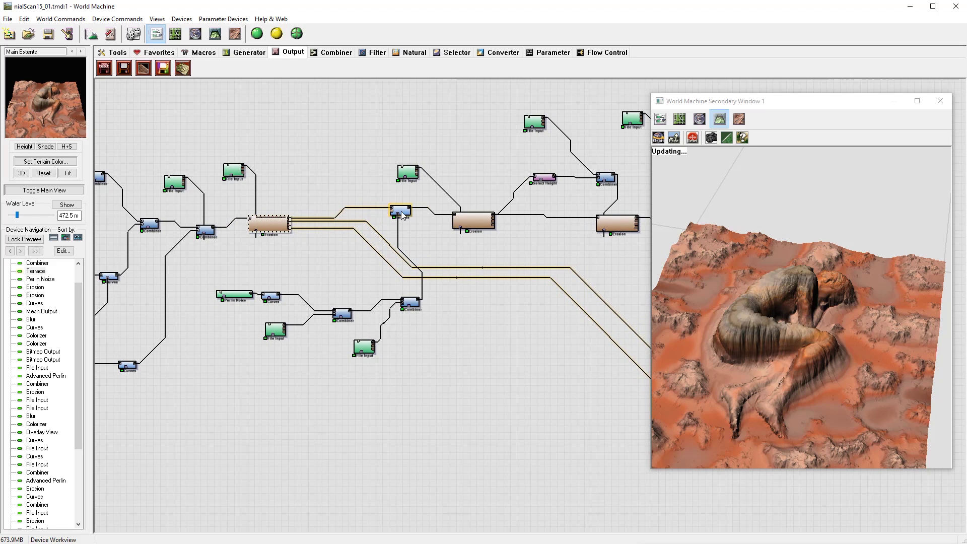
pyautogui.moveTo(876, 326); pyautogui.dragTo(859, 327)
# Examine the Perlin Noise, Curves, Combiner and File Input devices of the branch that masks the Terrace
pyautogui.click(245, 297)
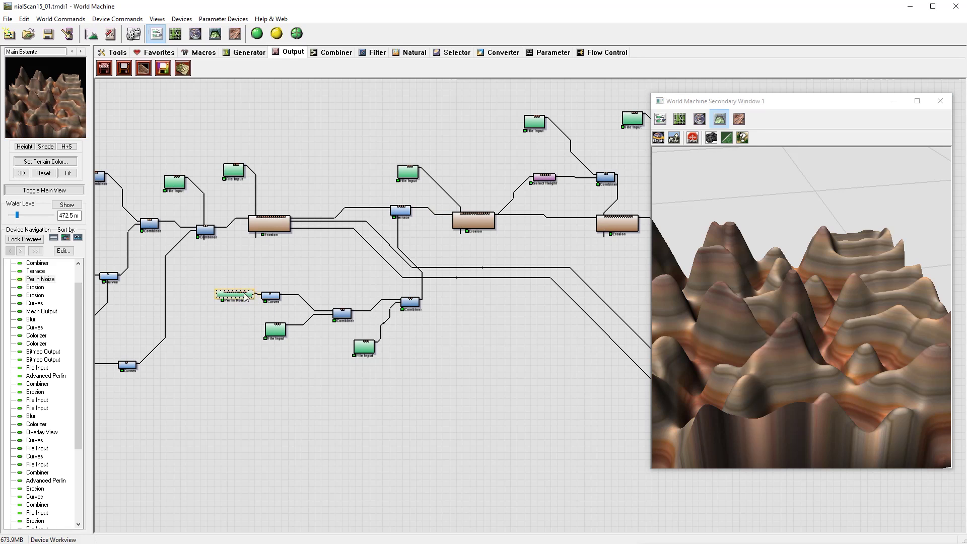
pyautogui.click(262, 310)
pyautogui.click(272, 300)
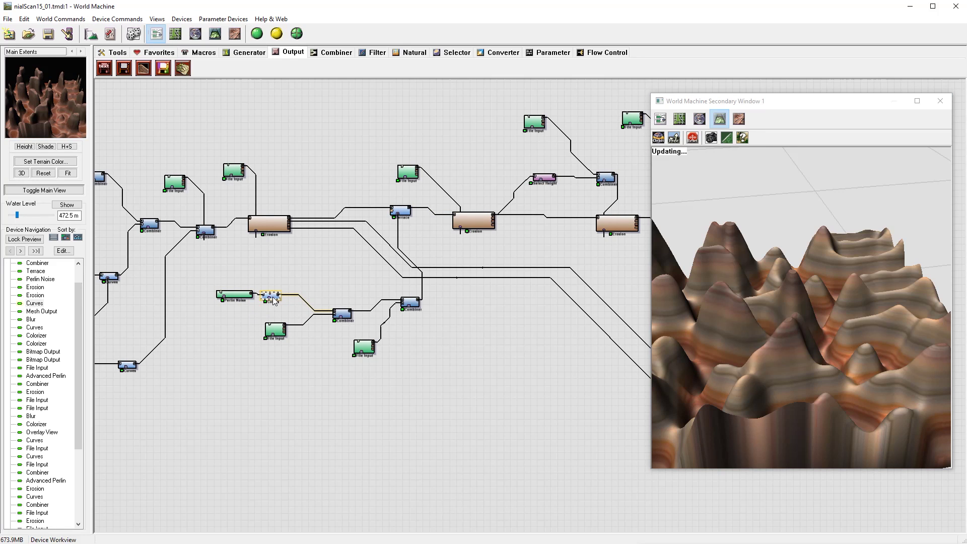
pyautogui.click(344, 315)
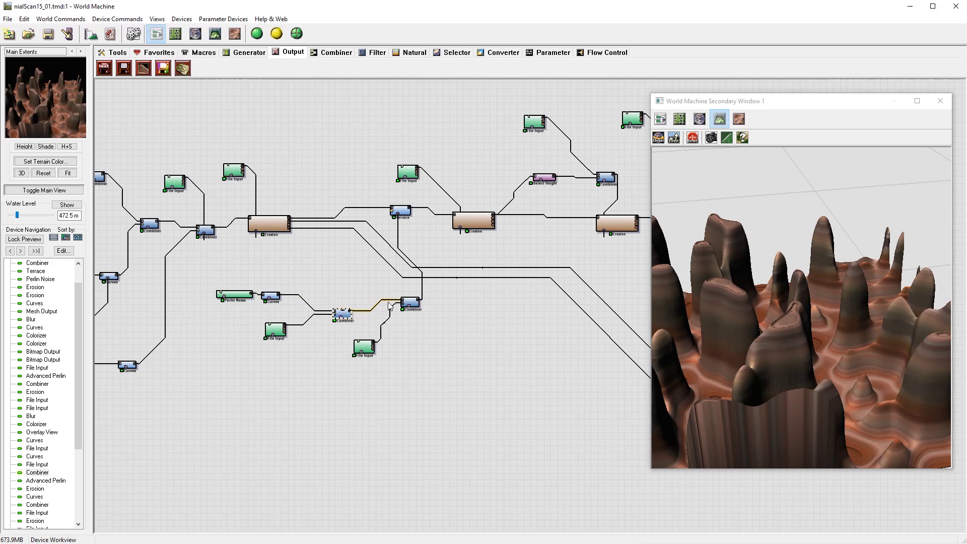
pyautogui.click(413, 304)
pyautogui.moveTo(834, 357); pyautogui.dragTo(790, 406)
pyautogui.click(364, 347)
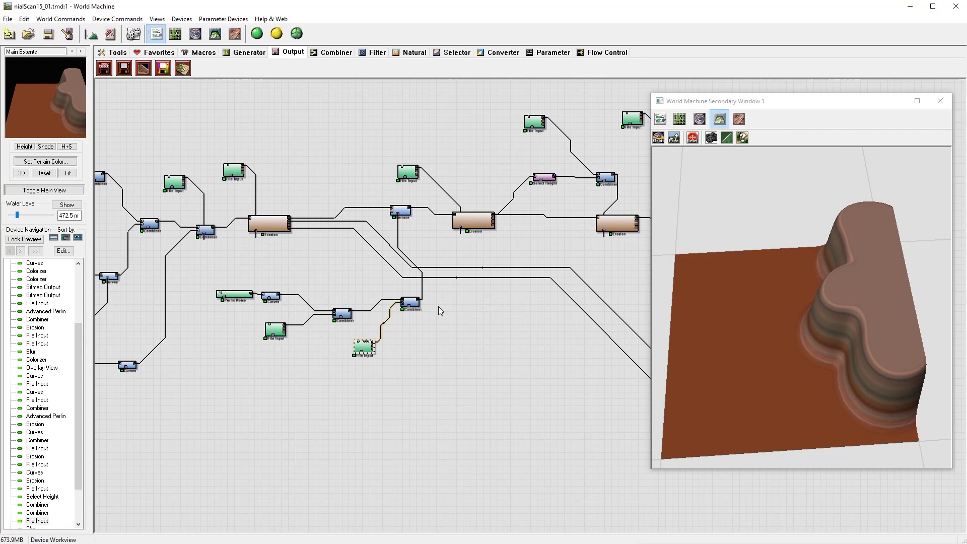
pyautogui.click(411, 306)
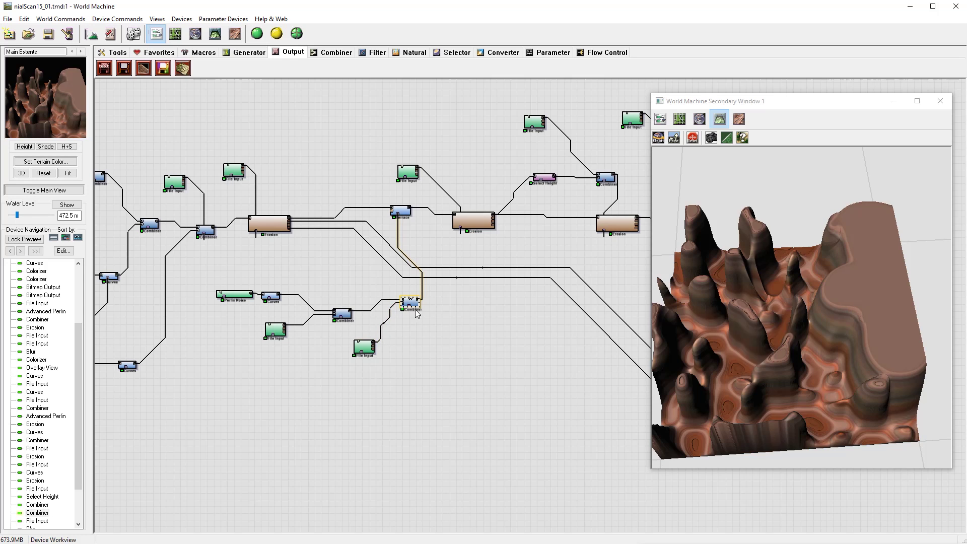
# Examine the terraced figure terrain up close, along with the Erosion that follows it and its File Input mask
pyautogui.click(405, 213)
pyautogui.scroll(5, 760, 297)
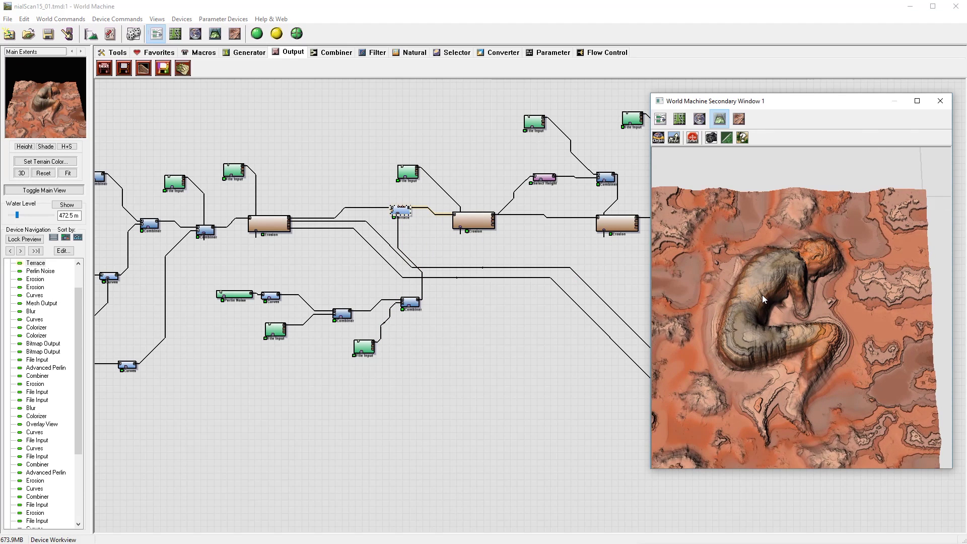
pyautogui.click(483, 226)
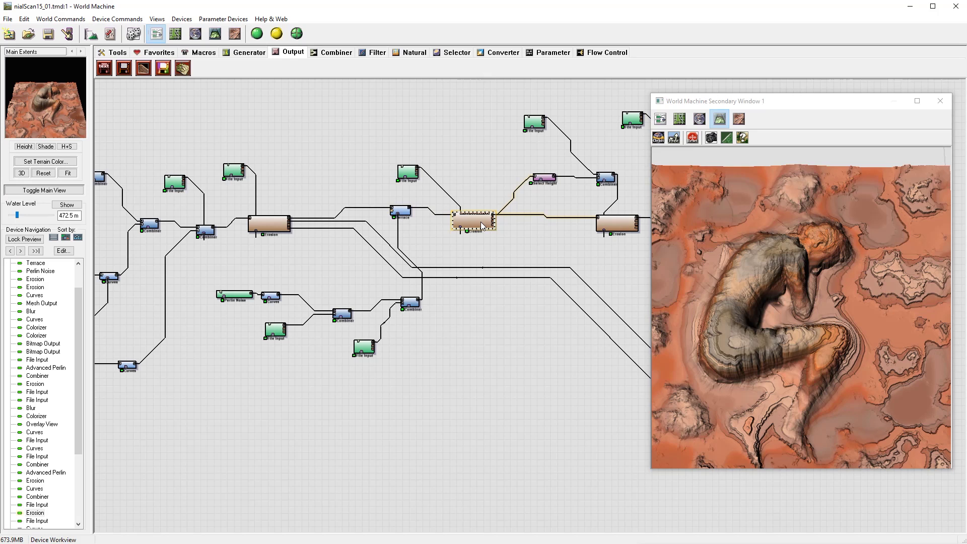
pyautogui.moveTo(778, 240); pyautogui.dragTo(818, 231)
pyautogui.scroll(-3, 817, 232)
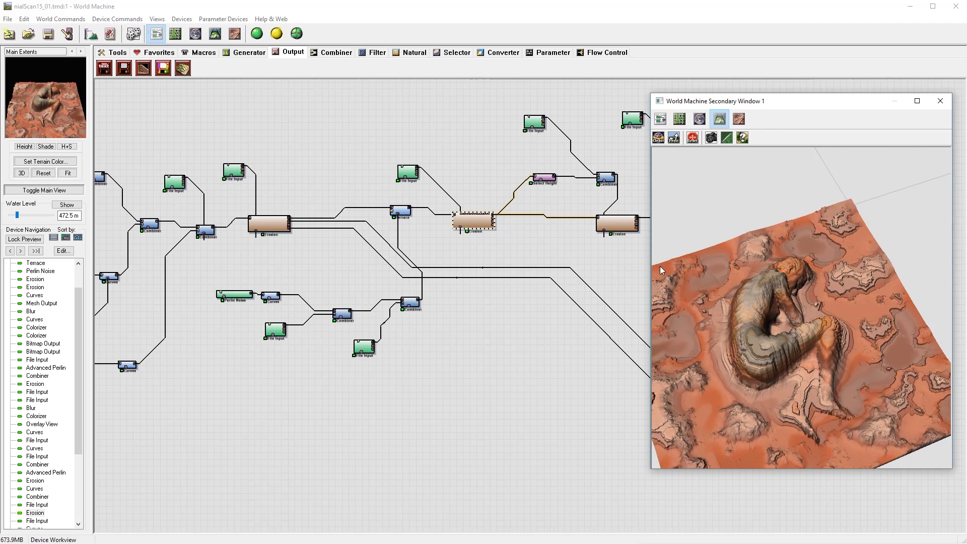
pyautogui.click(474, 220)
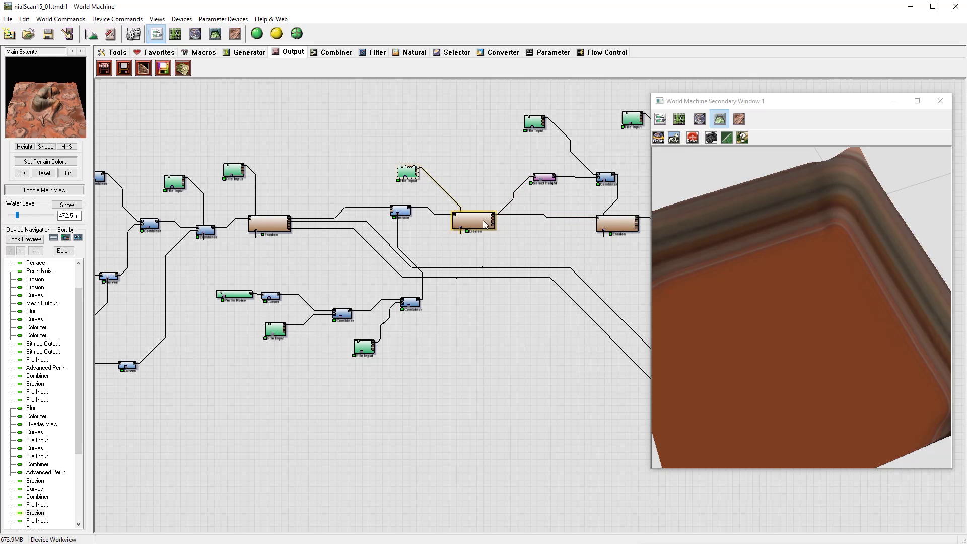
# Examine the Select Height mask and its Combiner, and compare the terrain before and after the Erosion they control
pyautogui.click(545, 178)
pyautogui.moveTo(603, 178); pyautogui.dragTo(553, 156)
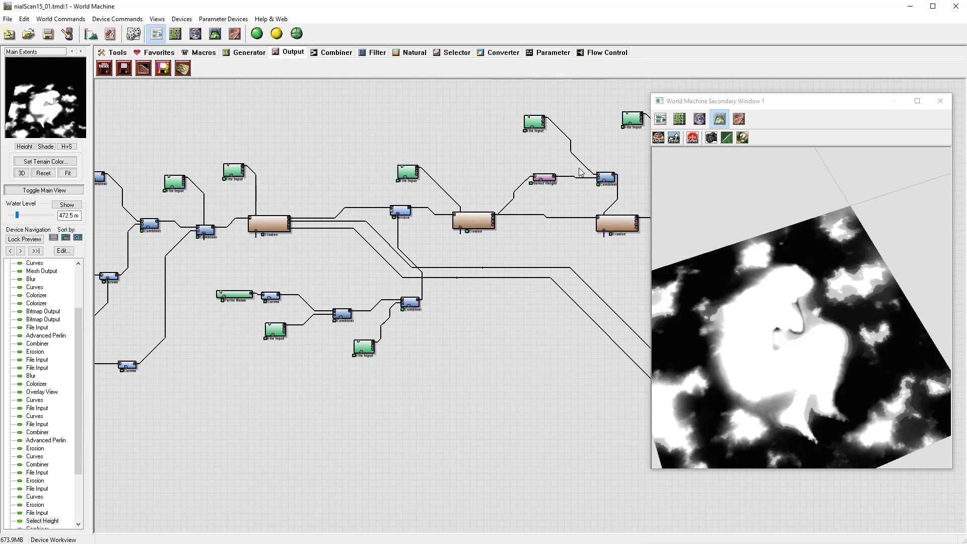
pyautogui.click(611, 181)
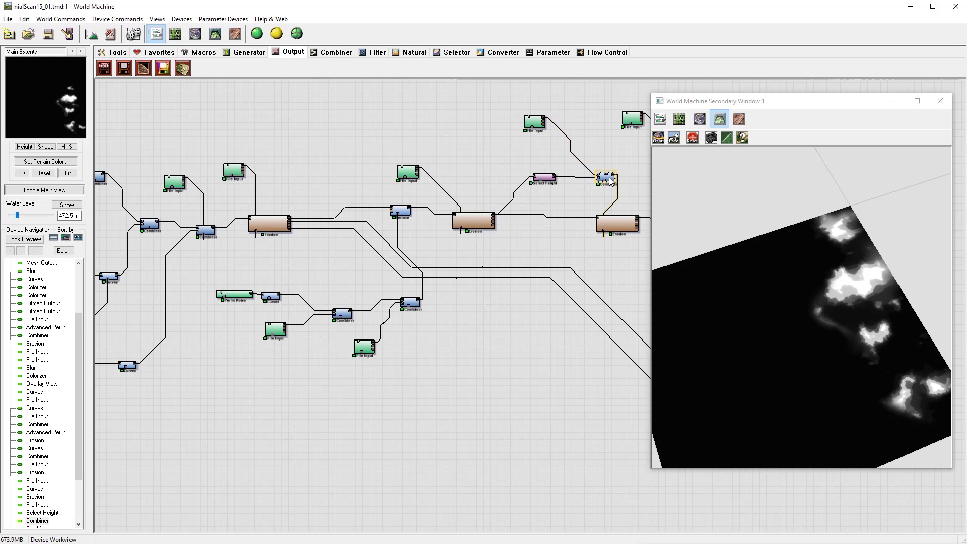
pyautogui.click(620, 225)
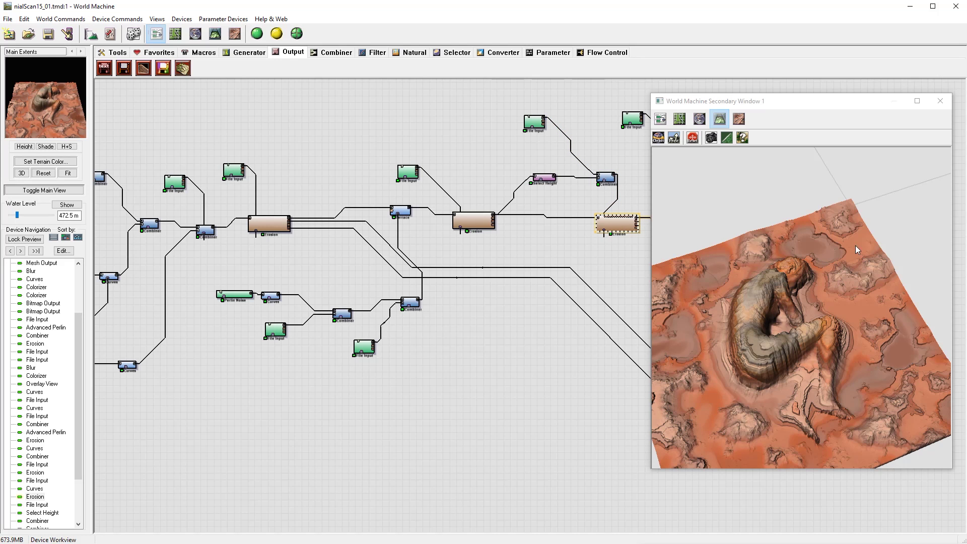
pyautogui.click(474, 225)
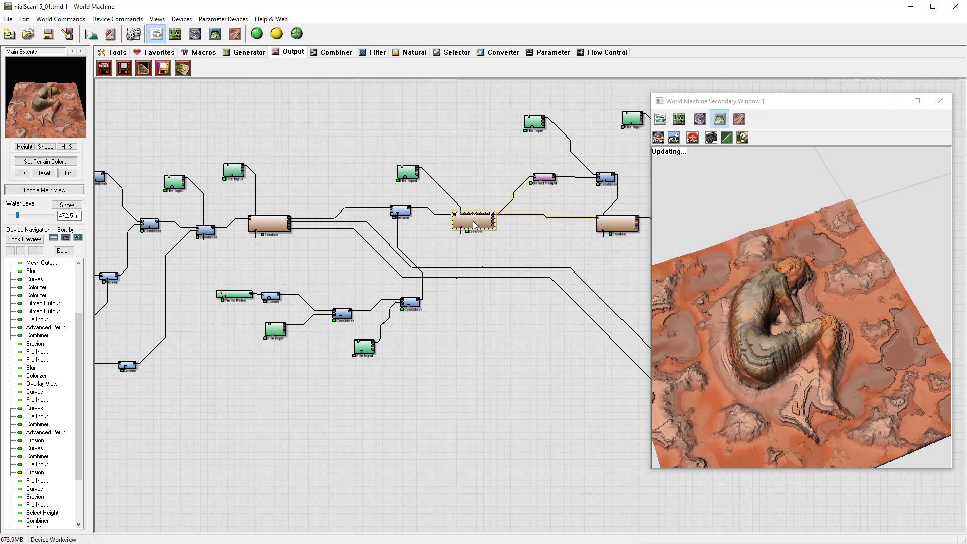
pyautogui.click(620, 230)
# Examine the final Erosion and its File Input mask, comparing the figure with the preceding Erosion from several angles
pyautogui.moveTo(611, 258); pyautogui.dragTo(527, 252, button='right')
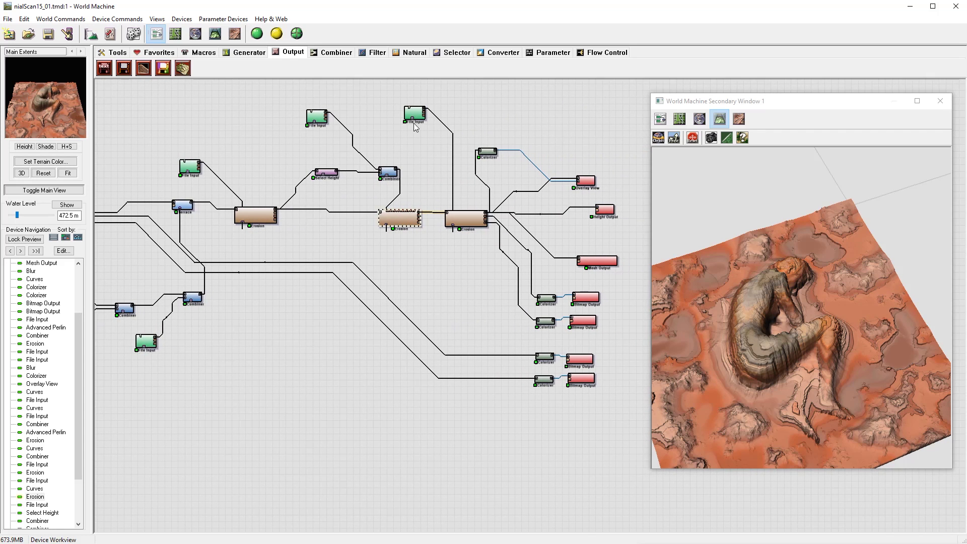
pyautogui.click(420, 115)
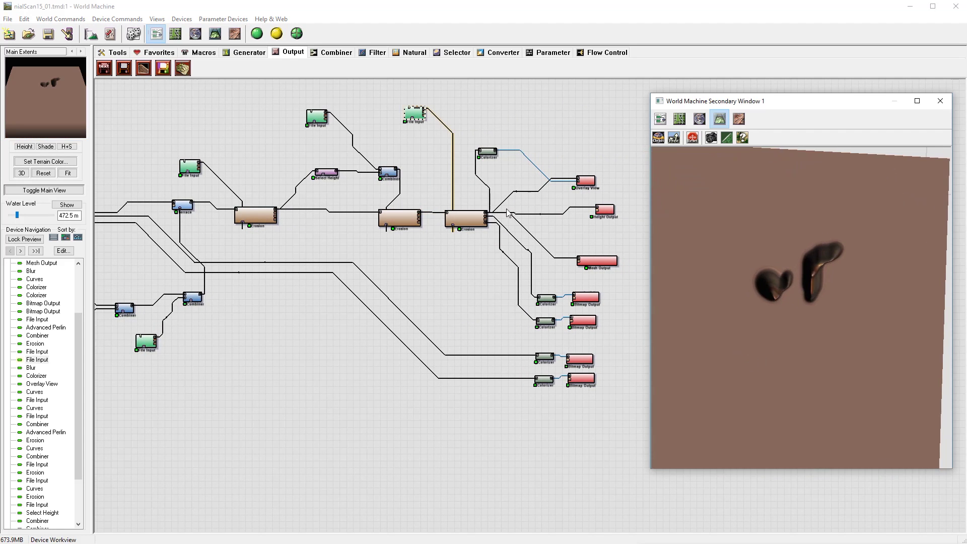
pyautogui.click(465, 217)
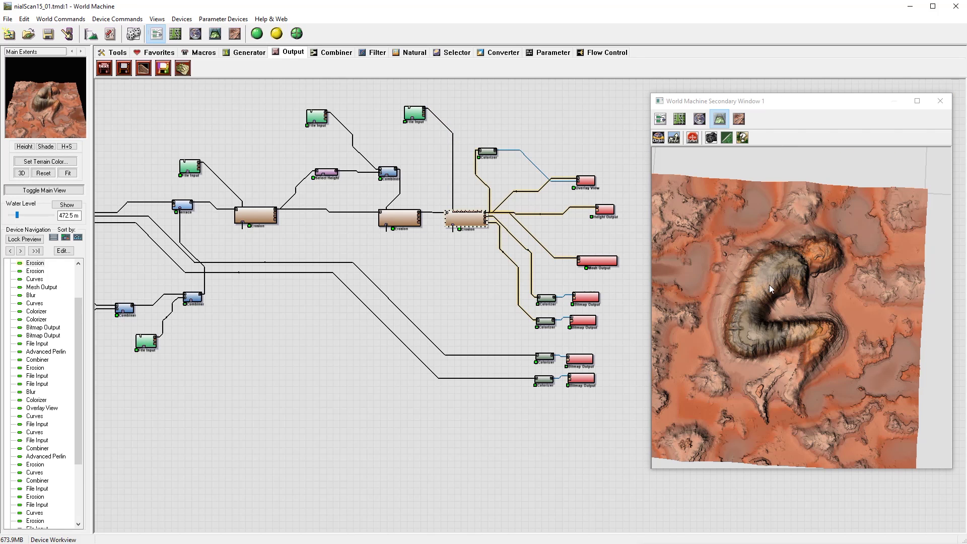
pyautogui.click(409, 220)
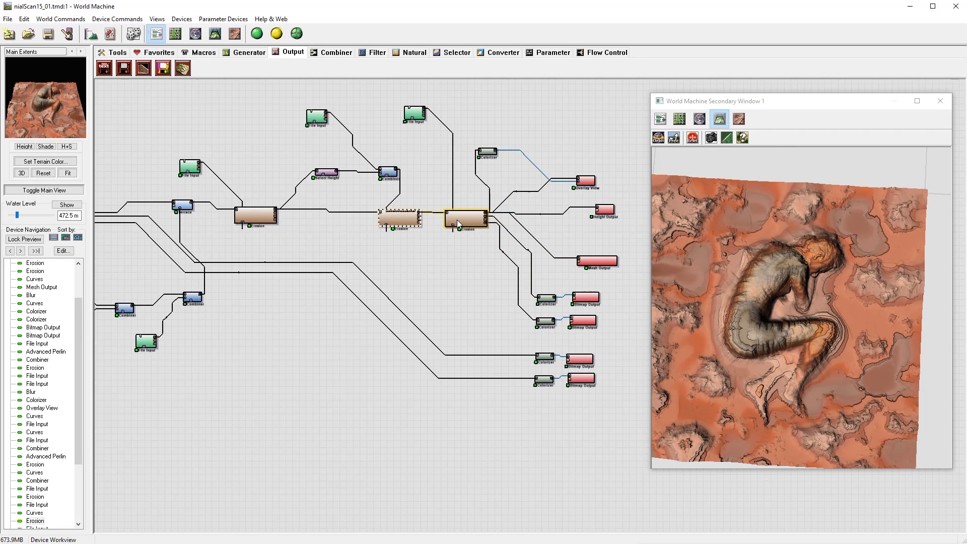
pyautogui.moveTo(876, 272); pyautogui.dragTo(811, 333)
pyautogui.moveTo(506, 257); pyautogui.dragTo(466, 263, button='right')
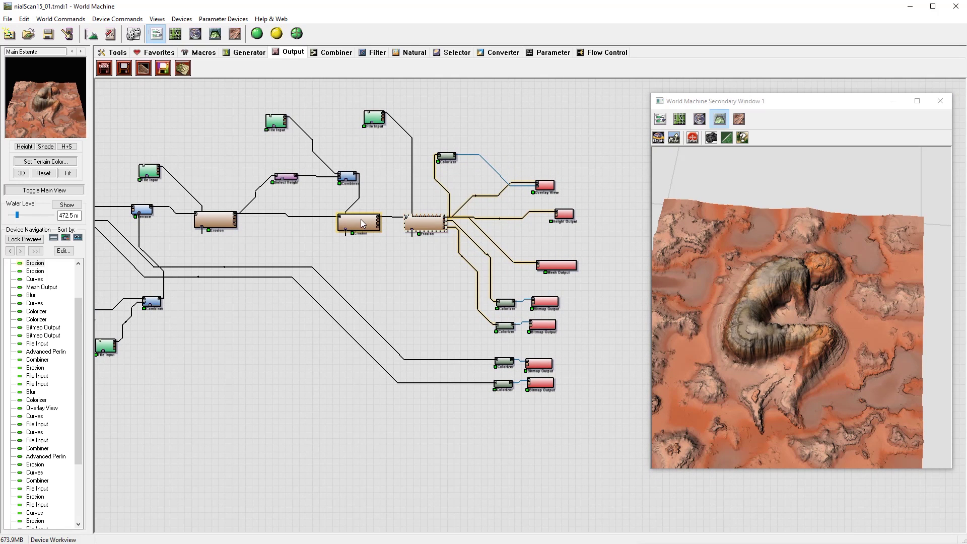
pyautogui.moveTo(781, 325); pyautogui.dragTo(801, 328)
# Inspect the Mesh Output's untextured geometry of the figure, both close up and from farther away
pyautogui.click(557, 267)
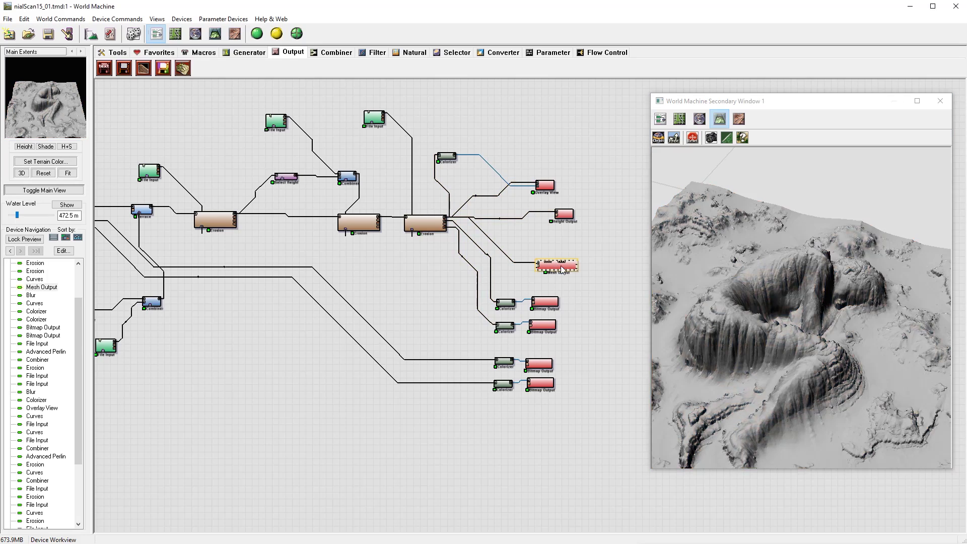
pyautogui.scroll(5, 745, 322)
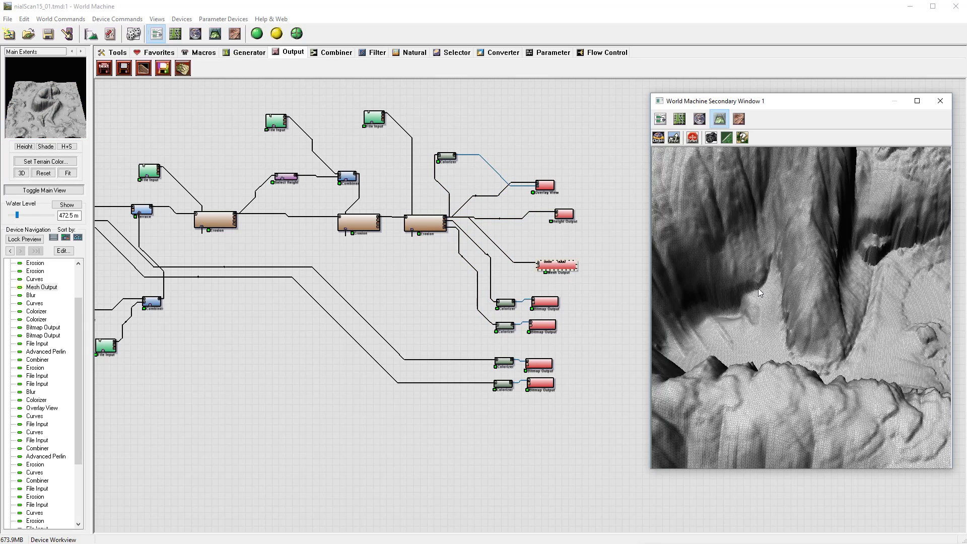
pyautogui.scroll(-5, 759, 288)
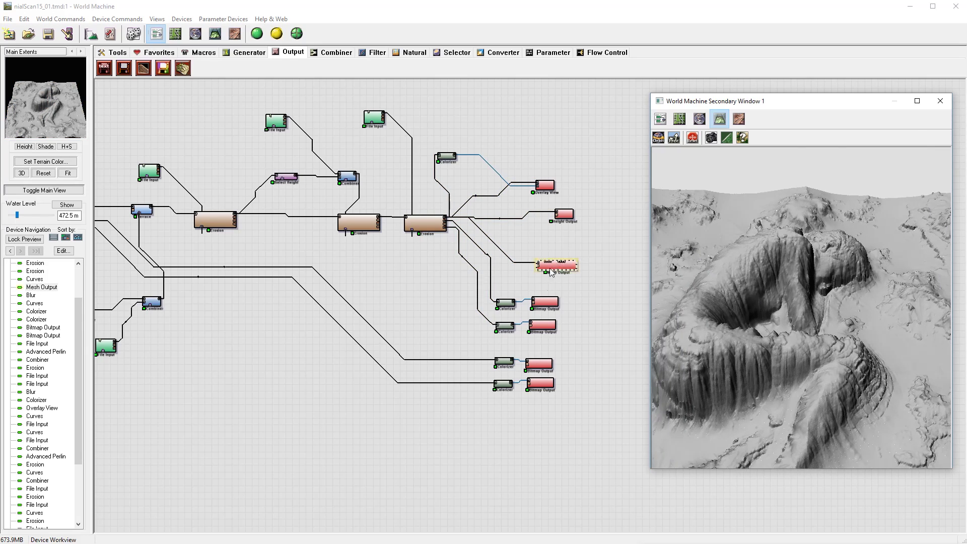
# Examine the four Bitmap Output devices in turn and trace the last one's map back through the device network
pyautogui.click(545, 305)
pyautogui.click(542, 328)
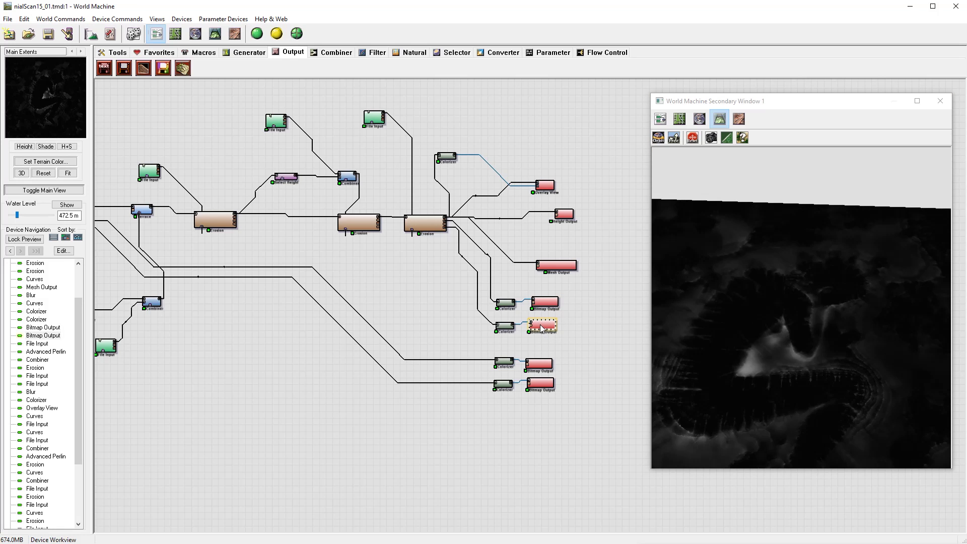
pyautogui.click(541, 364)
pyautogui.click(541, 383)
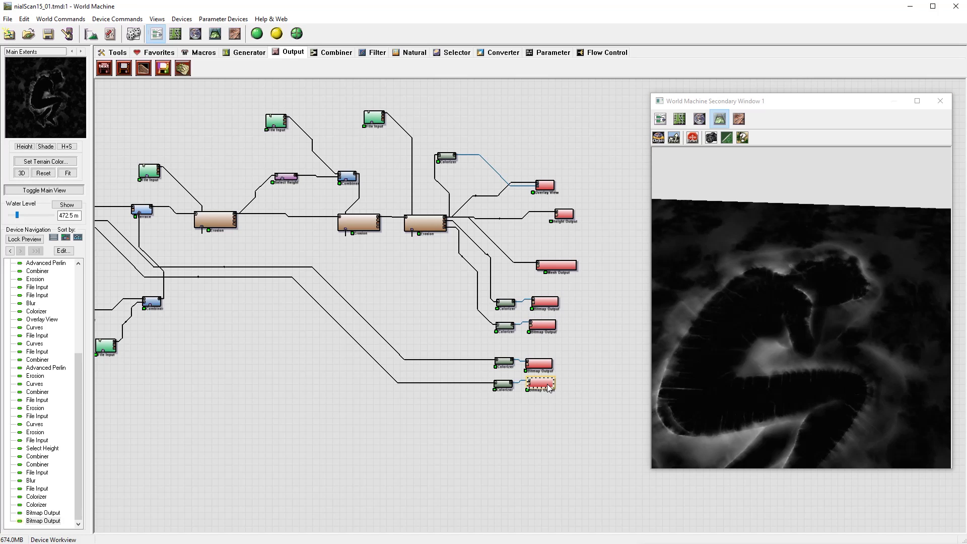
pyautogui.scroll(-3, 379, 298)
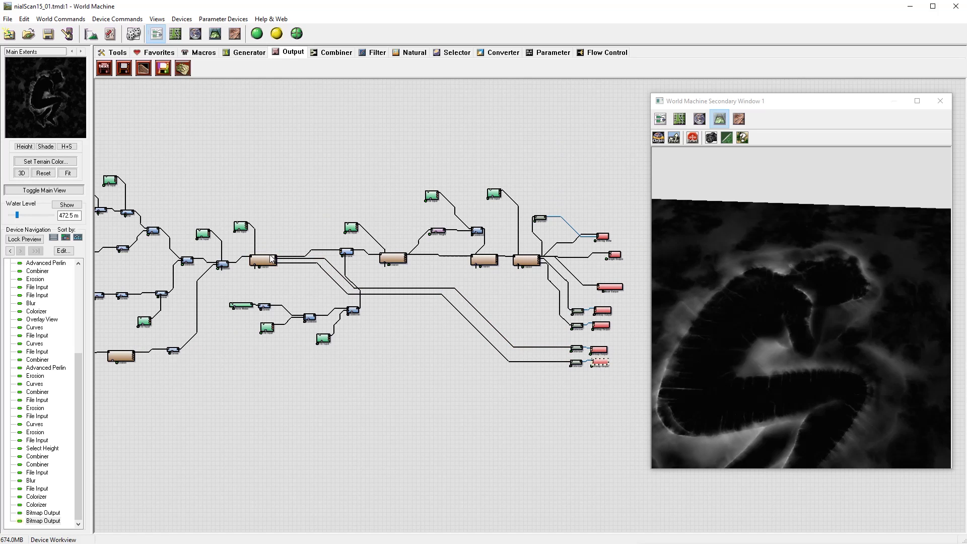
pyautogui.scroll(-1, 459, 316)
pyautogui.scroll(4, 474, 315)
pyautogui.moveTo(555, 266); pyautogui.dragTo(567, 268, button='right')
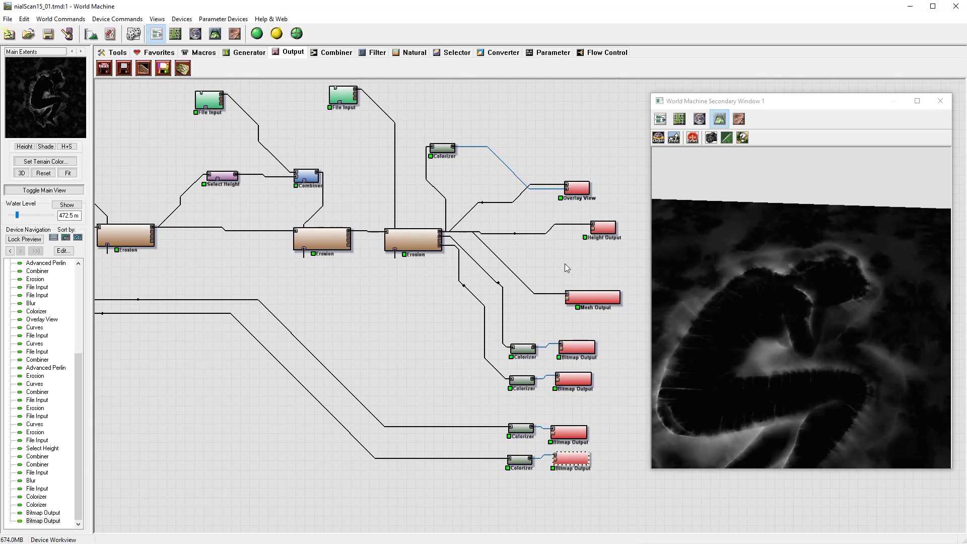
pyautogui.moveTo(806, 317); pyautogui.dragTo(766, 345)
pyautogui.scroll(-5, 767, 326)
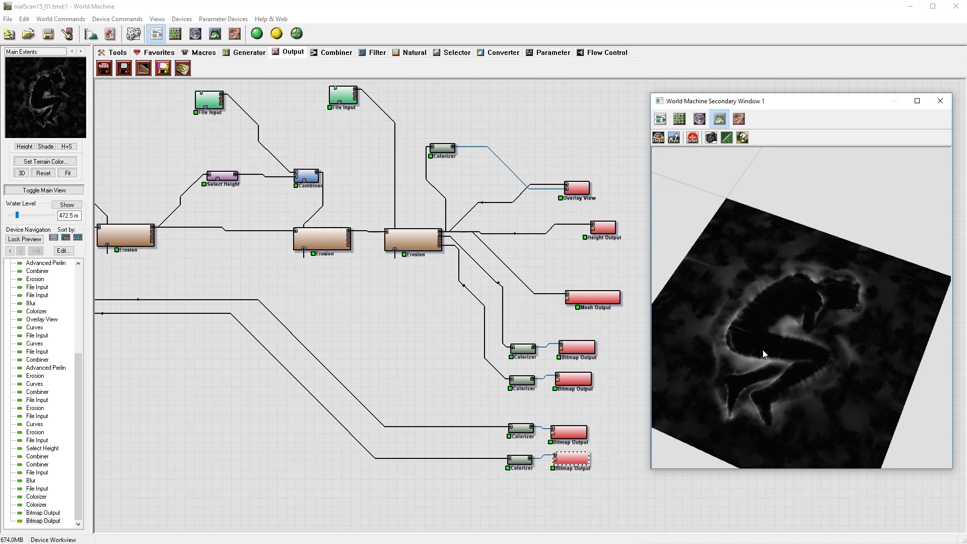
# Compare the Mesh Output with the final Erosion's colored terrain and inspect the finished figure up close
pyautogui.click(604, 304)
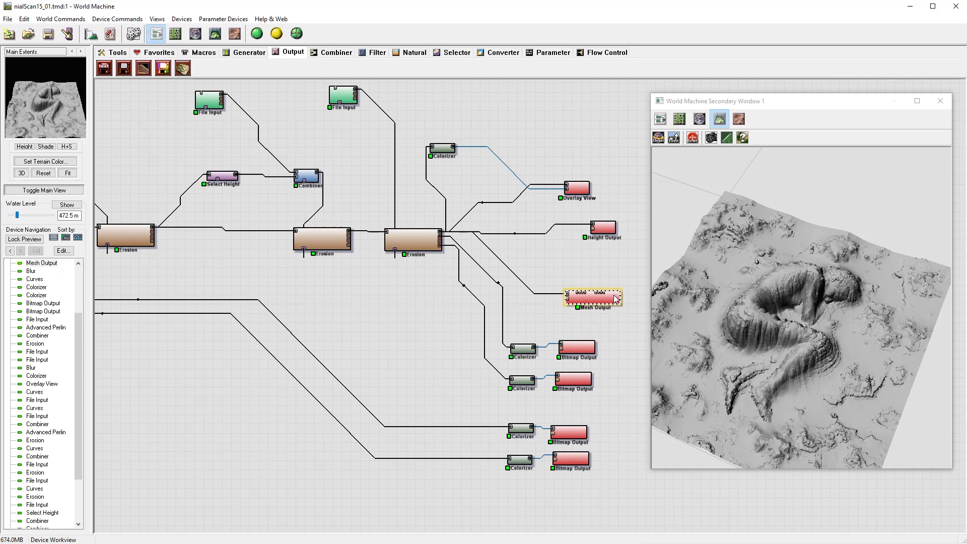
pyautogui.click(424, 240)
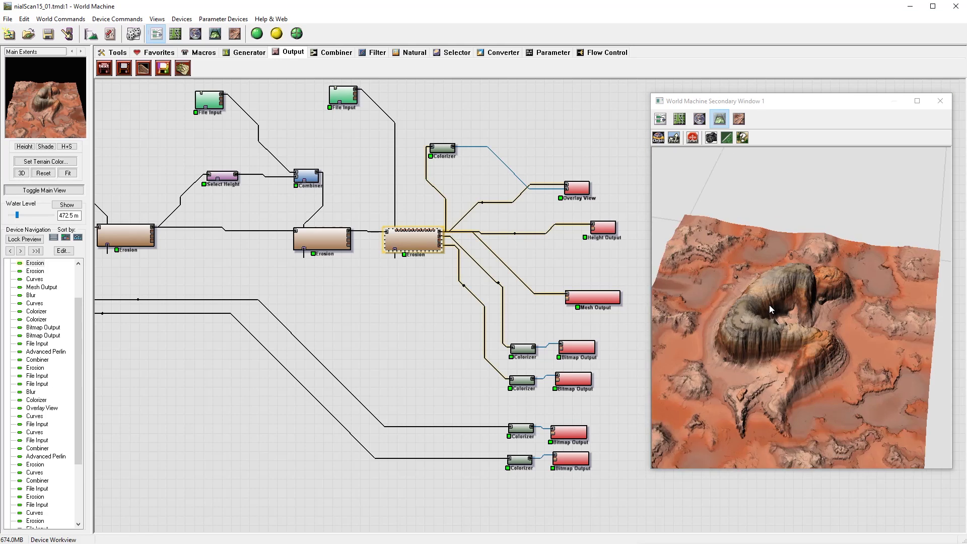
pyautogui.scroll(5, 772, 307)
pyautogui.moveTo(779, 307)
pyautogui.mouseDown()
pyautogui.moveTo(685, 321)
pyautogui.moveTo(832, 322)
pyautogui.moveTo(804, 301)
pyautogui.moveTo(870, 317)
pyautogui.moveTo(849, 279)
pyautogui.moveTo(814, 264)
pyautogui.moveTo(678, 256)
pyautogui.mouseUp()
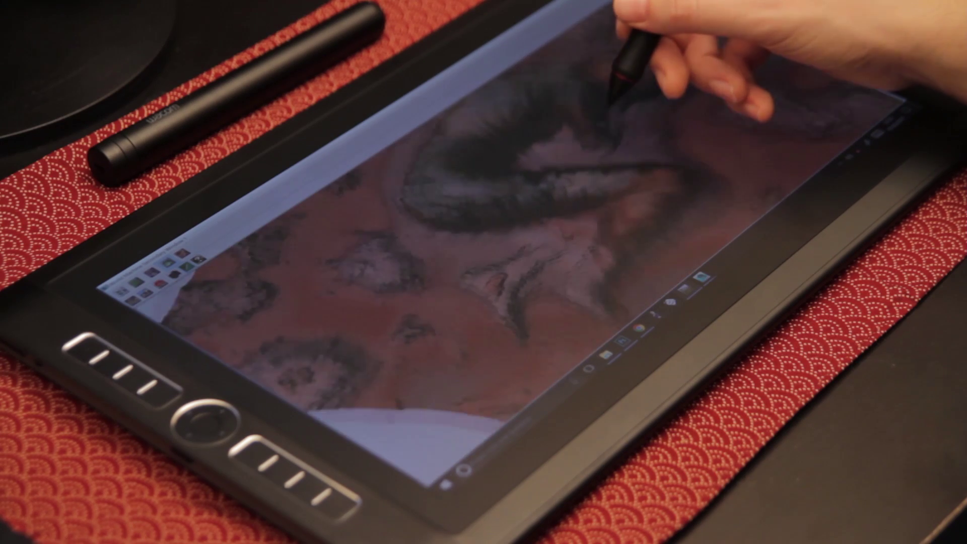
pyautogui.moveTo(646, 92); pyautogui.dragTo(620, 93)
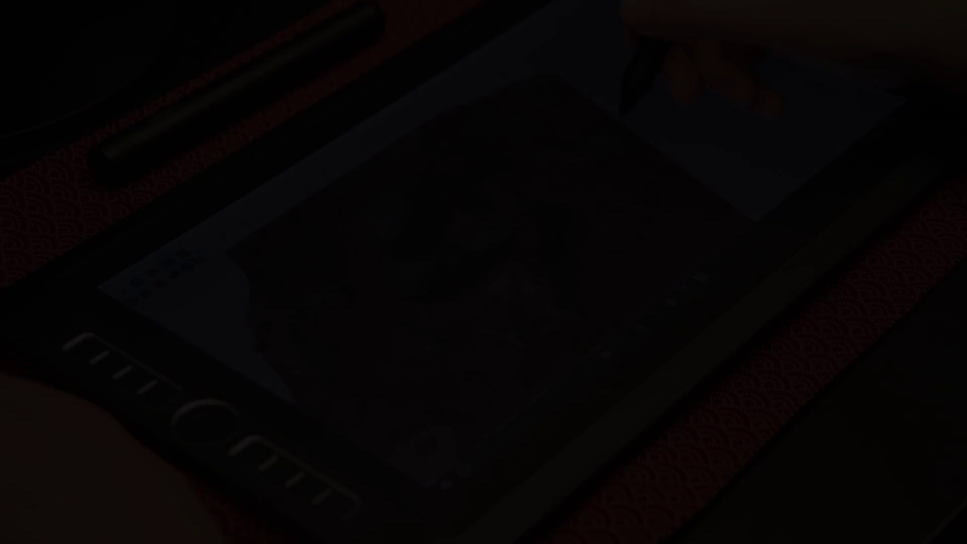